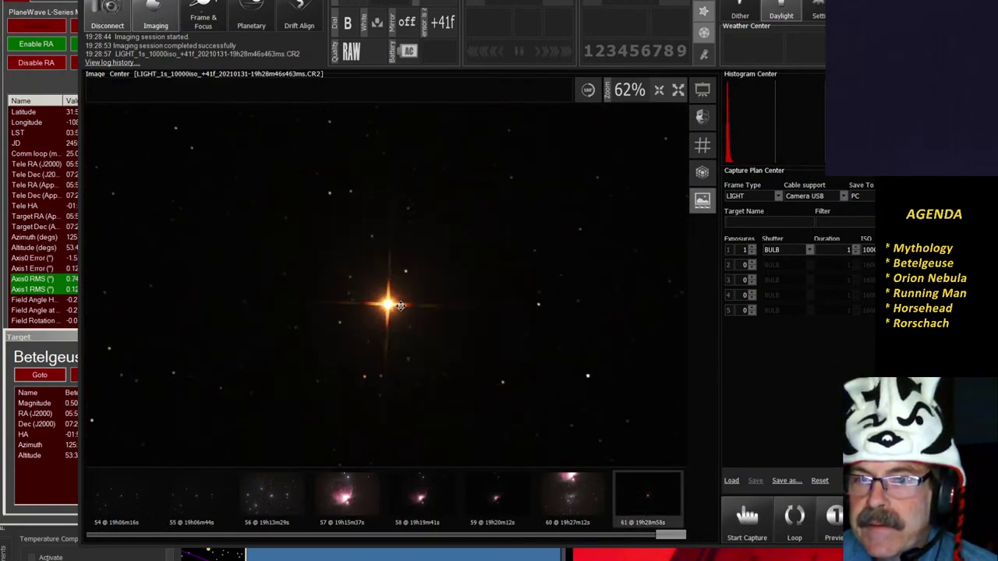
Enlarge the Betelgeuse image to 187%, move the TheSkyX focuser outward to position 3,790, and capture a 1-second test exposure.
scroll(400, 306, up, 5)
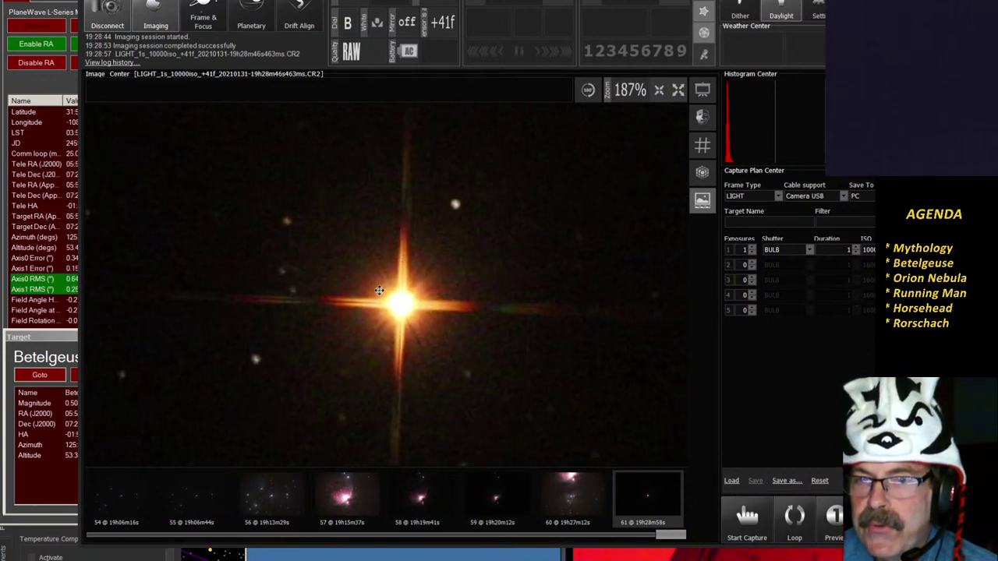
click(23, 538)
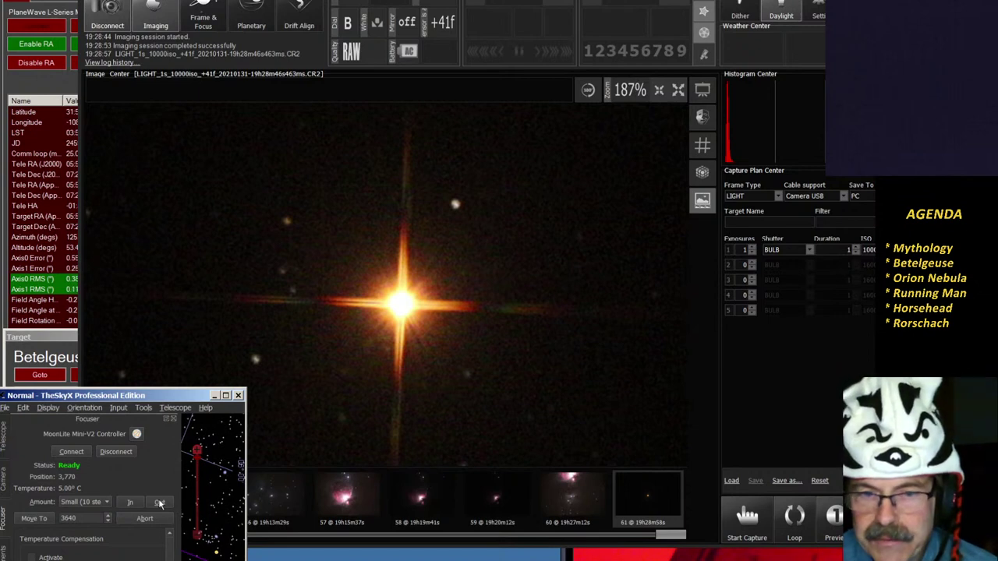
click(159, 503)
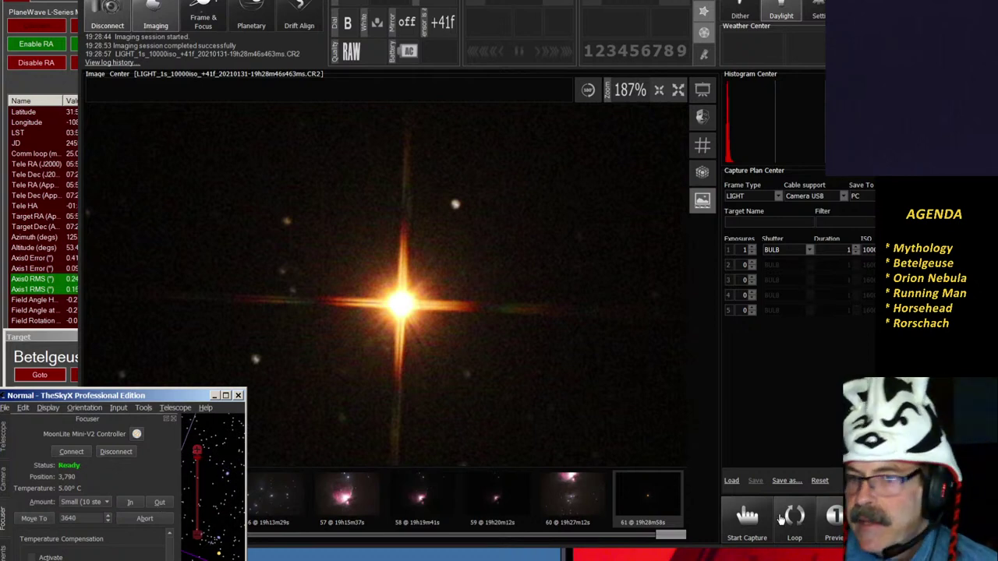
click(749, 519)
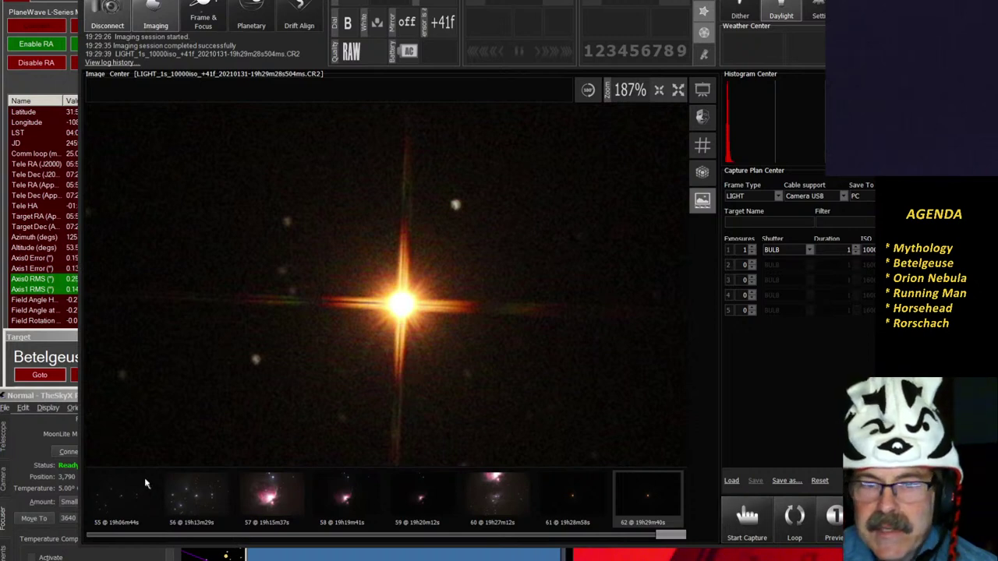
Move the TheSkyX focuser inward to position 3,740 in small 10-step moves and capture another 1-second exposure of Betelgeuse.
click(28, 395)
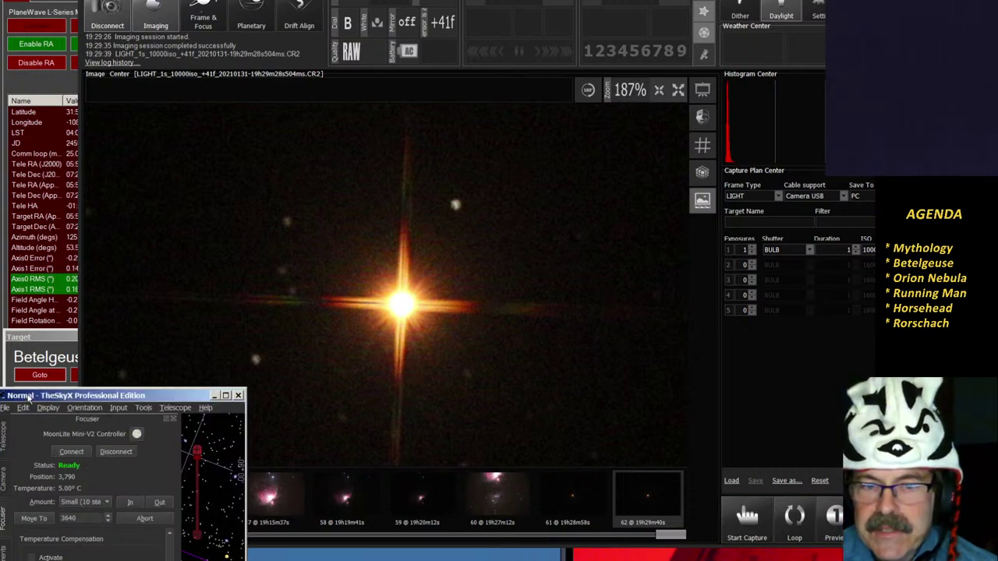
click(131, 503)
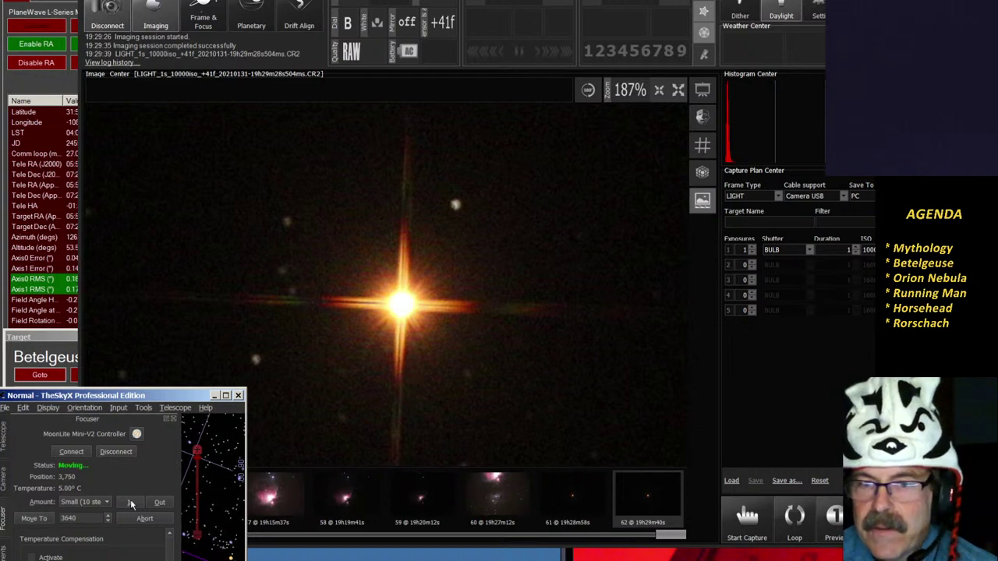
click(747, 516)
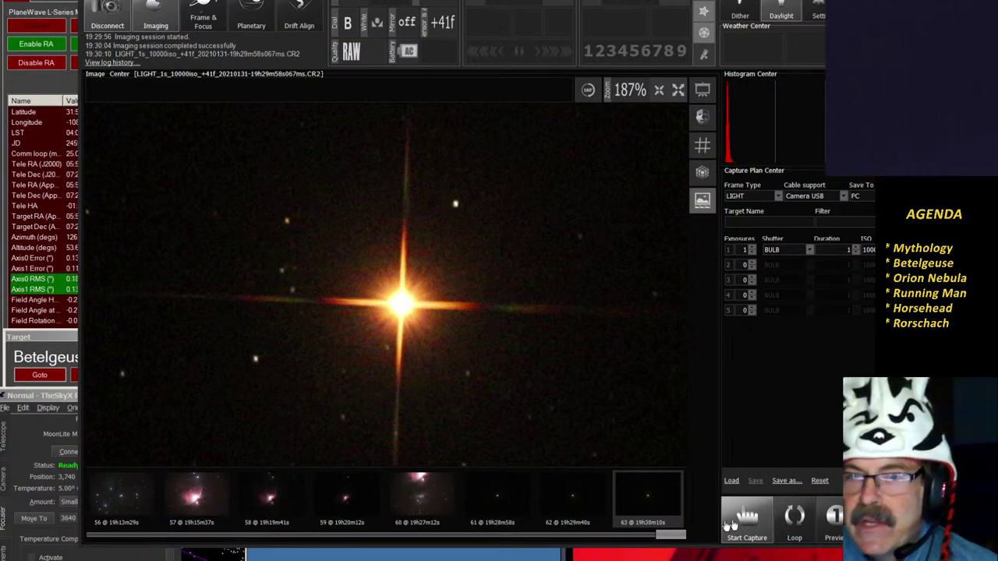
Refine the focus by moving the focuser inward to 3,730 and 3,720, capturing a 1-second exposure at each position.
click(31, 399)
click(126, 503)
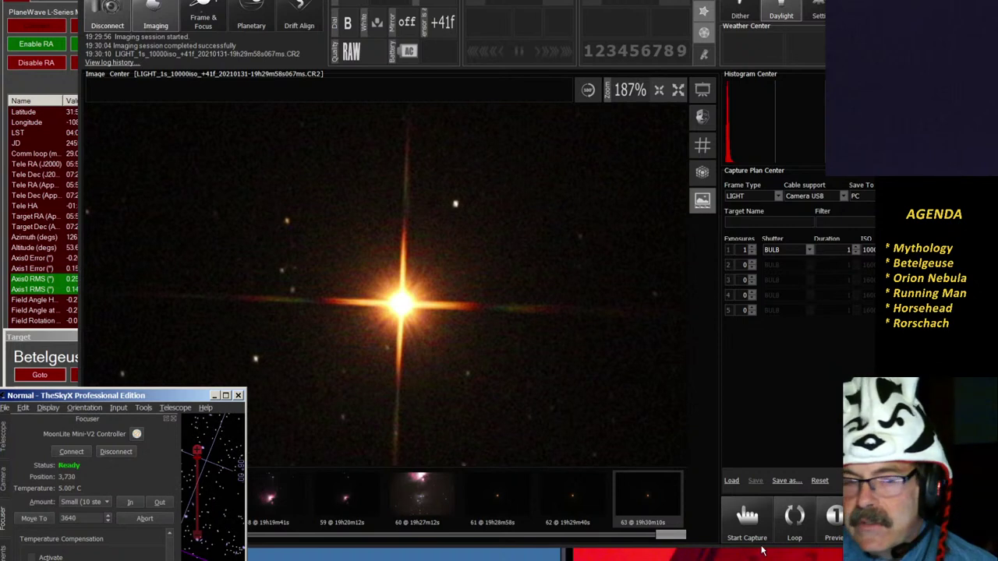
click(755, 537)
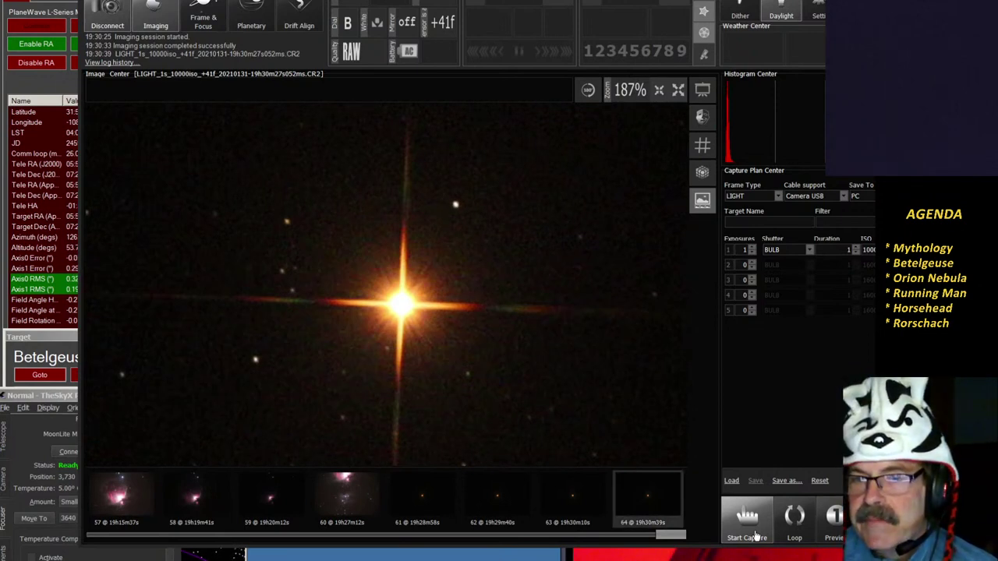
click(17, 398)
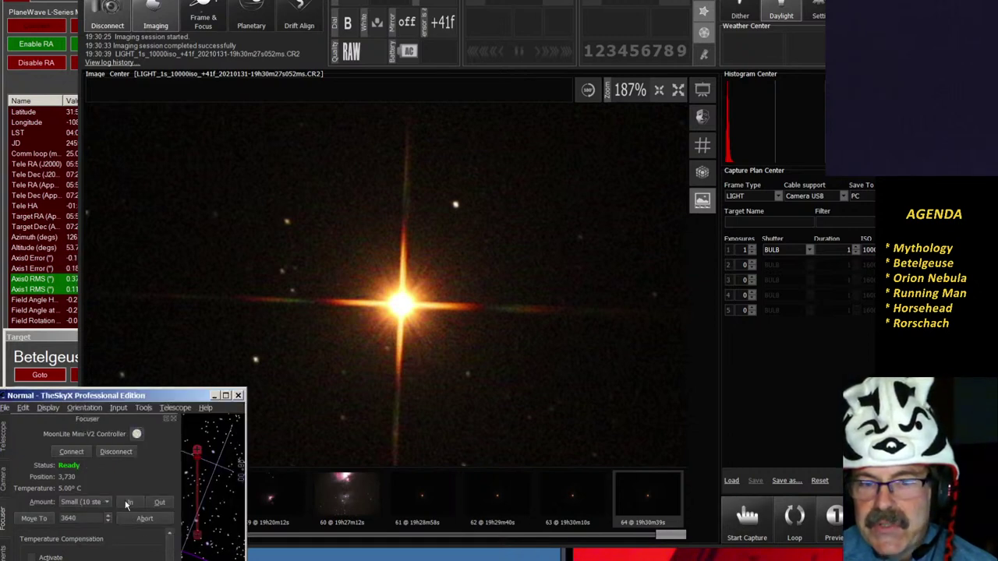
click(744, 523)
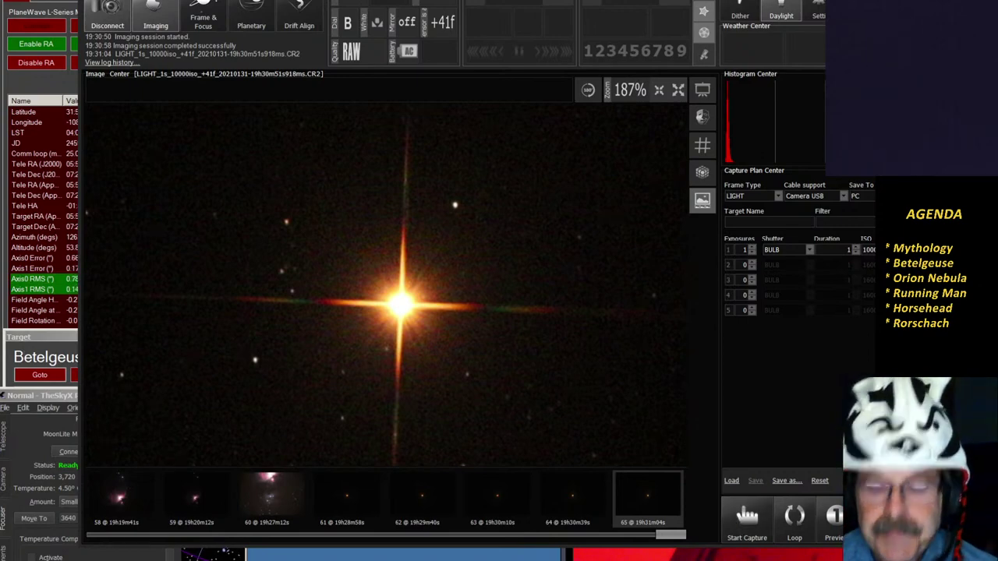
Switch to the PlaneWave mount's star chart, select NGC2023 beside Orion's belt as the target, and slew the telescope to it.
key(alt+Tab)
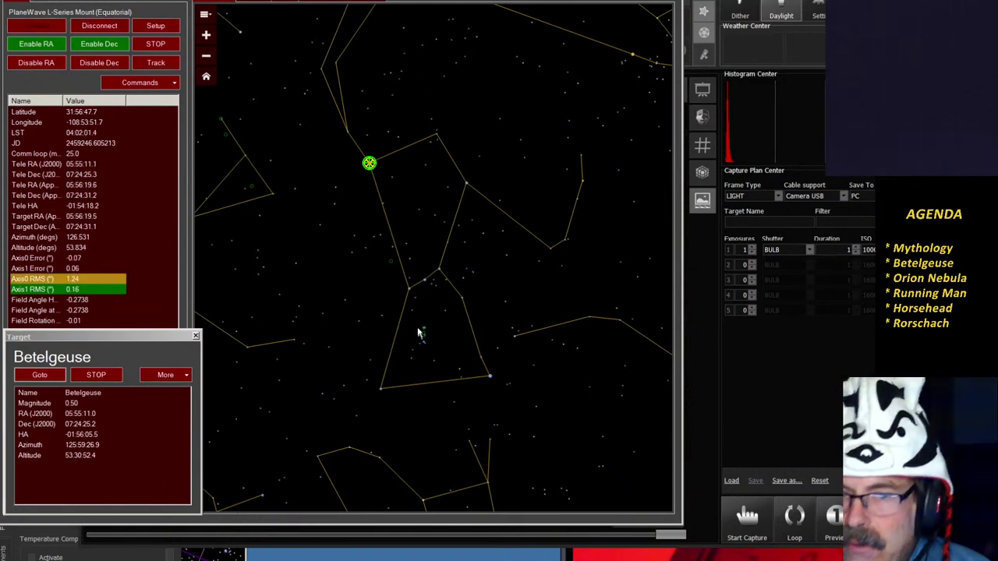
scroll(415, 332, up, 3)
scroll(411, 325, up, 1)
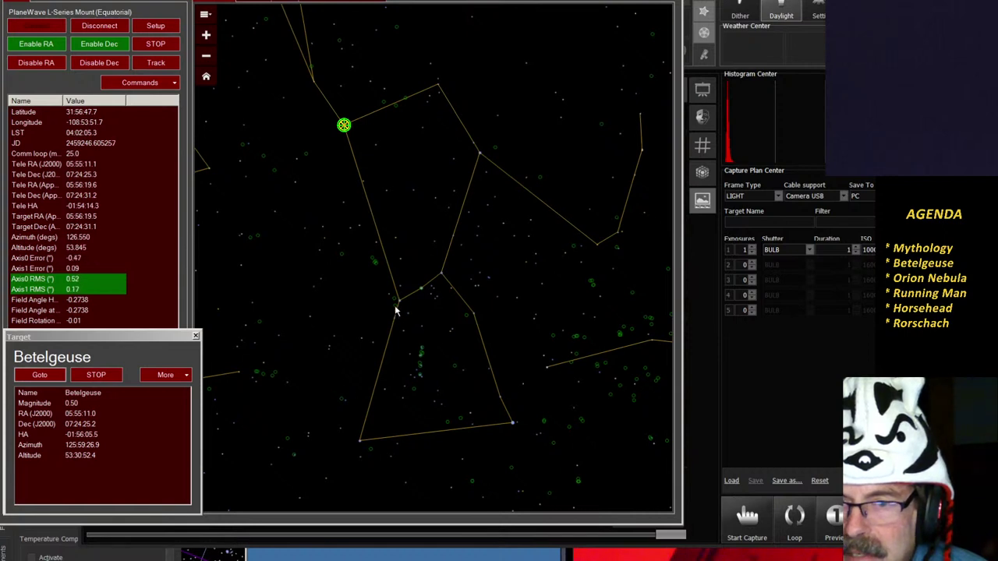
click(395, 309)
click(43, 376)
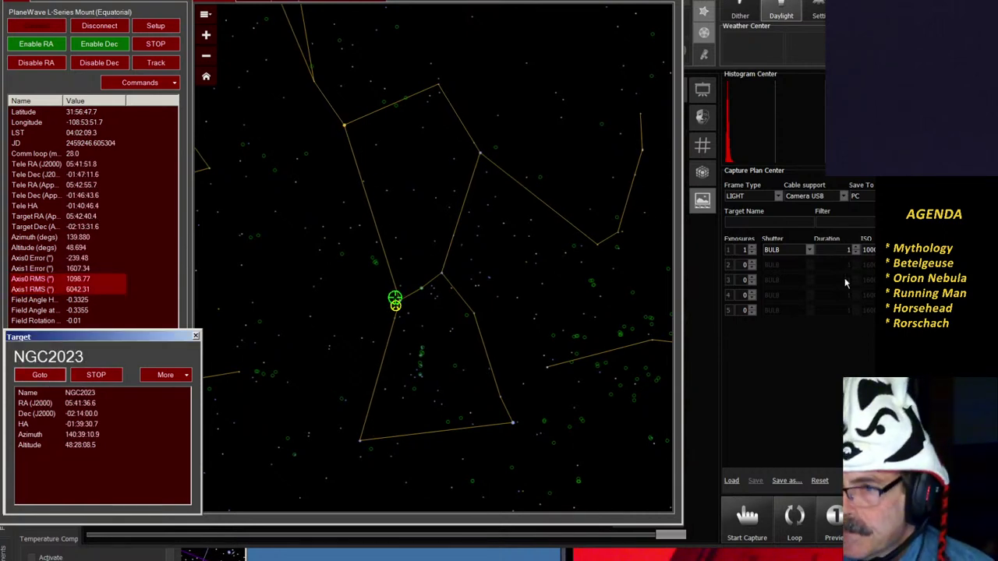
Set the exposure duration to 30 seconds, capture NGC2023, and show the resulting image full screen.
click(842, 250)
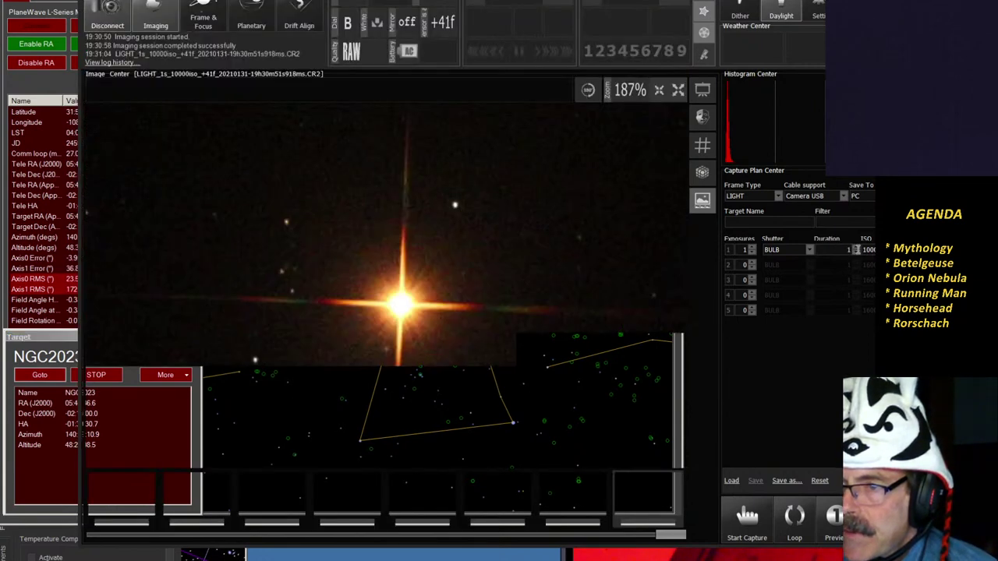
text(30)
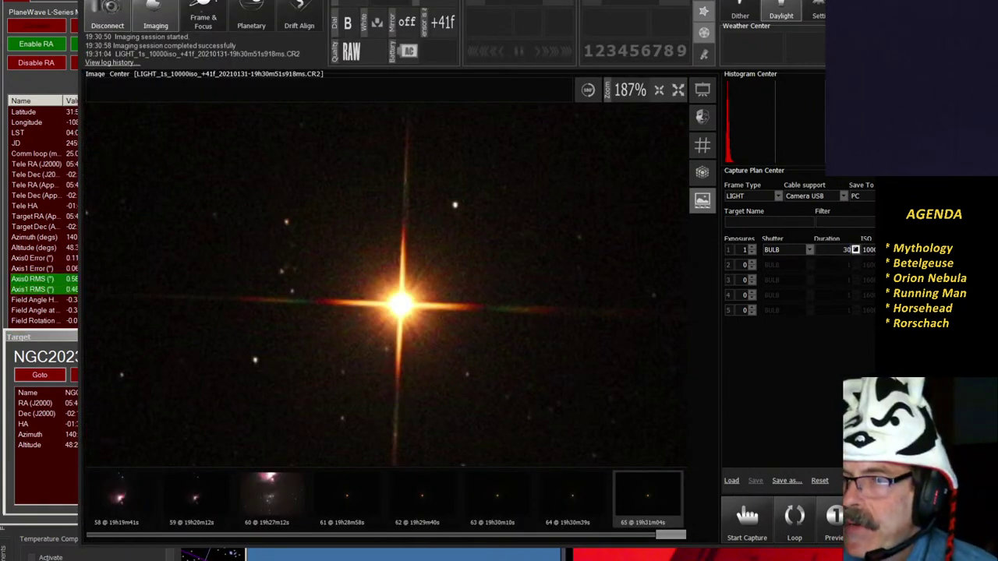
click(740, 521)
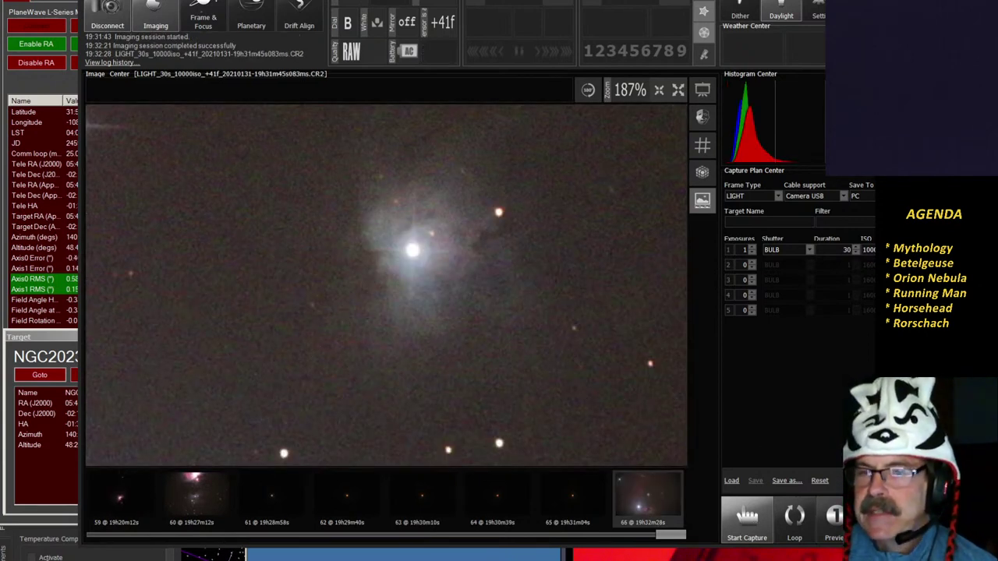
click(703, 92)
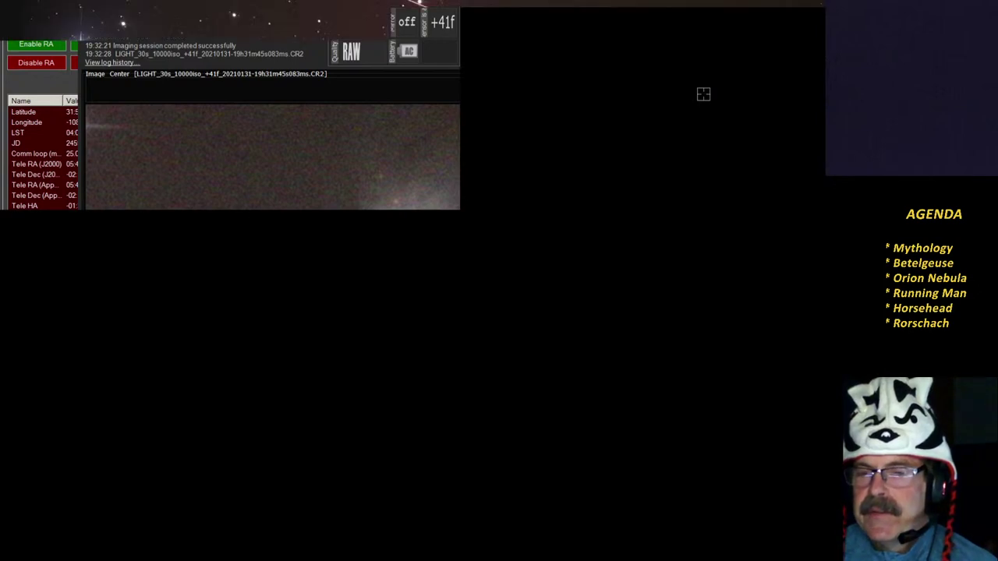
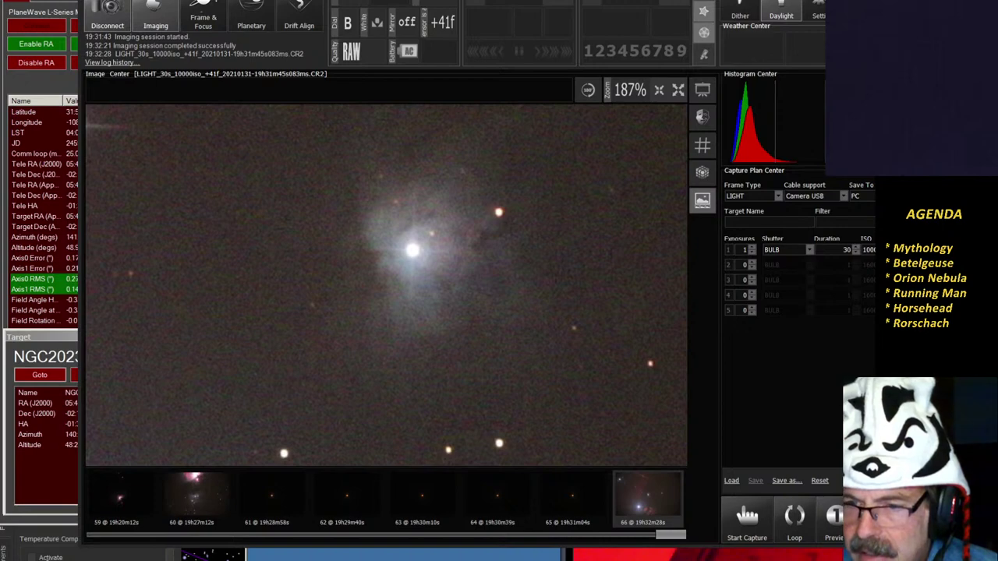
Close the Backstory folder window, switch to the Vimeo page in the maximized browser, and replay the rising moon cactus video.
click(590, 545)
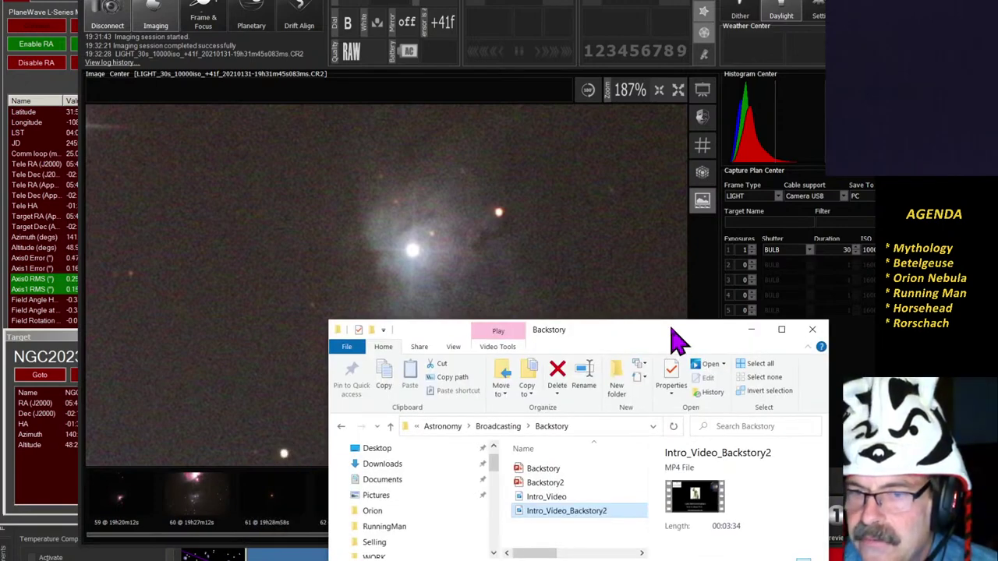
click(813, 329)
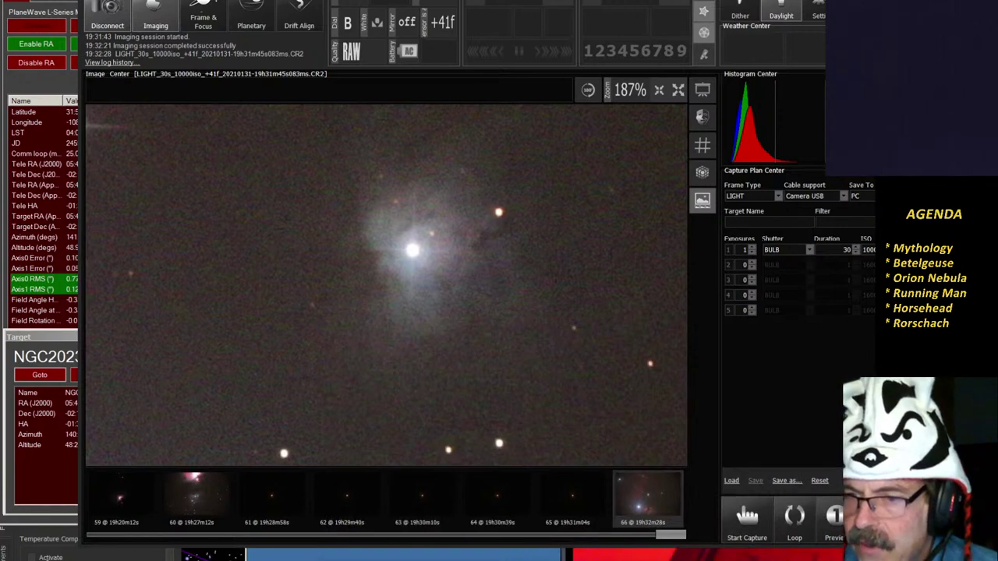
click(406, 550)
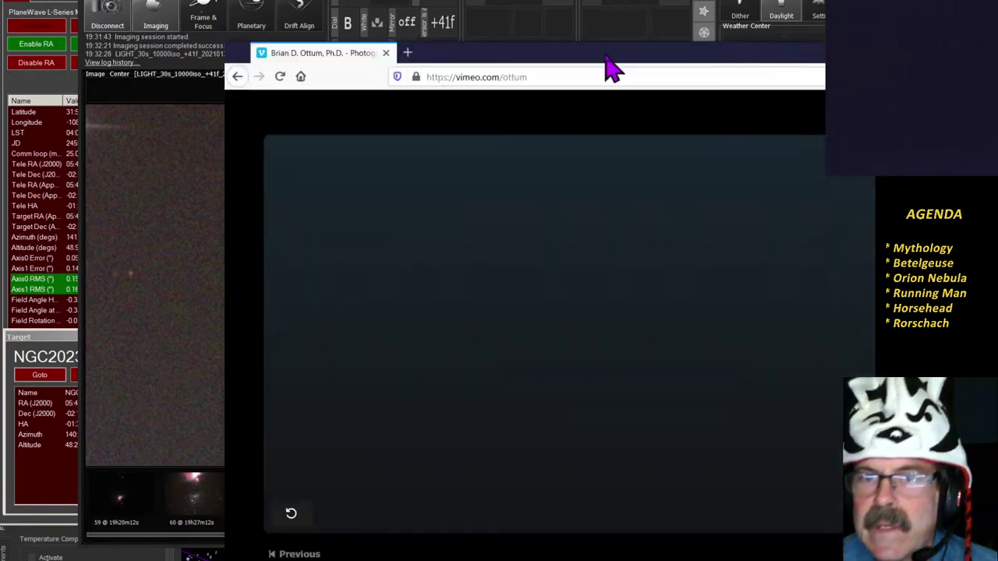
double_click(608, 71)
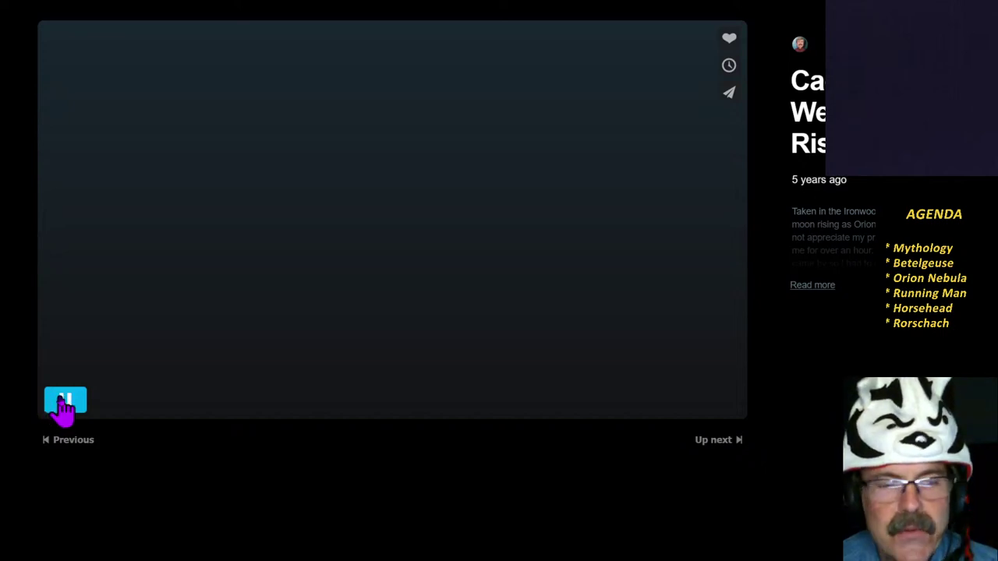
click(65, 402)
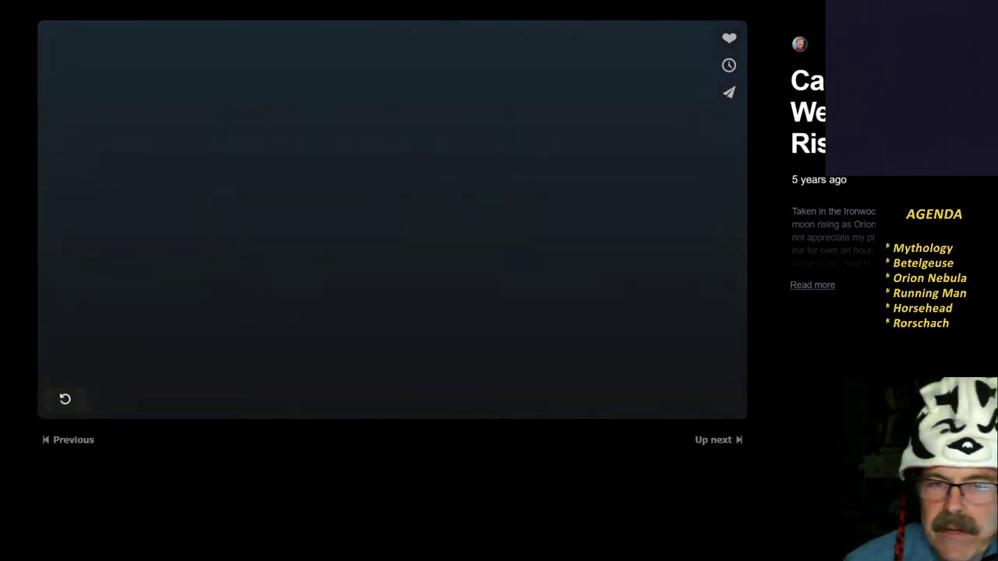
click(66, 399)
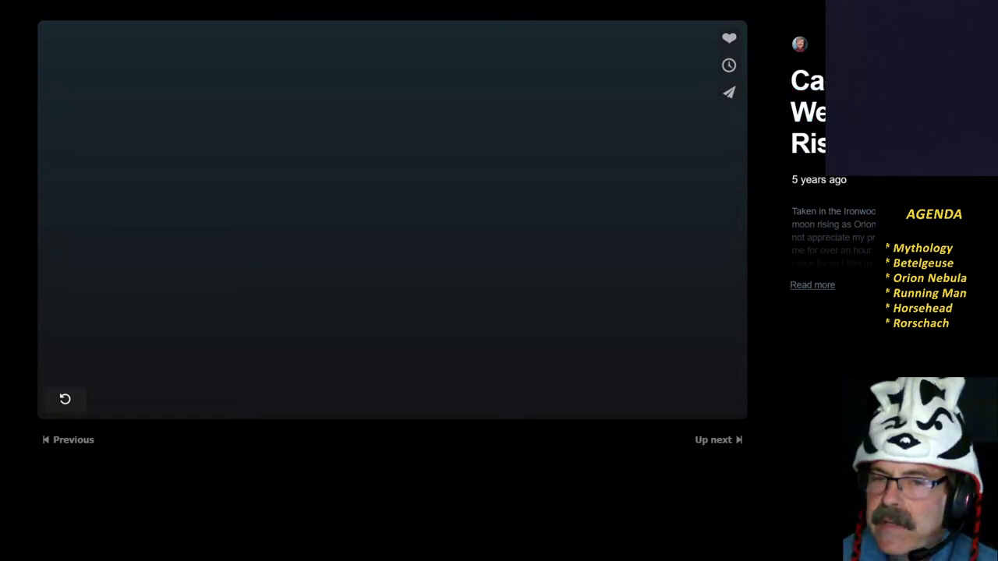
Return to the Vimeo video list, open the 12-second telescope video, and replay it.
key(alt+Left)
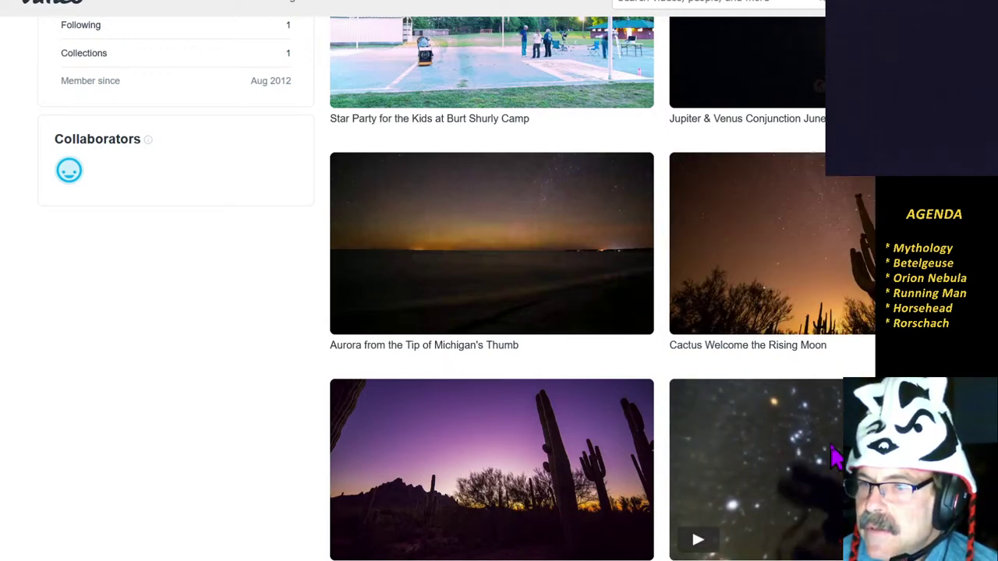
click(833, 458)
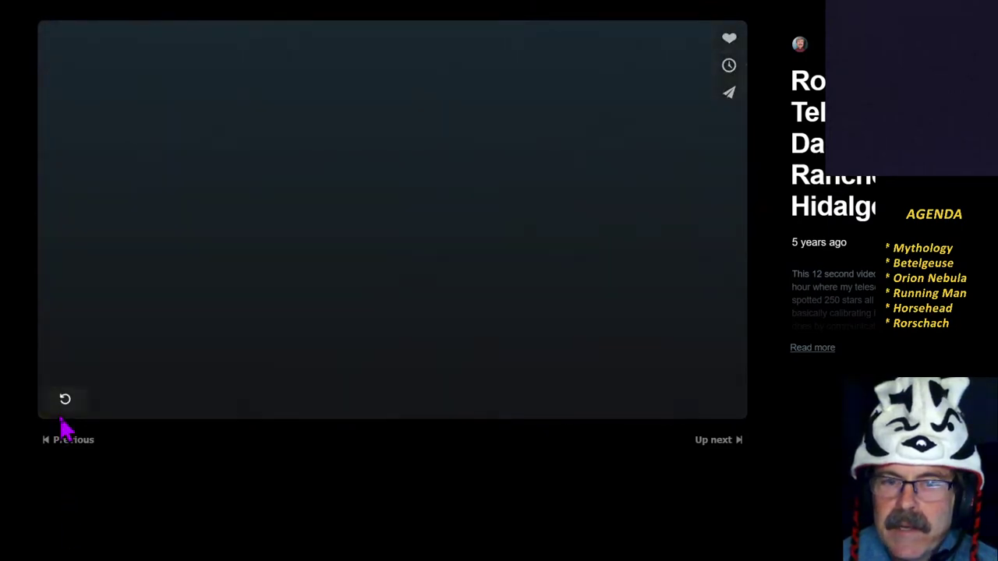
click(65, 403)
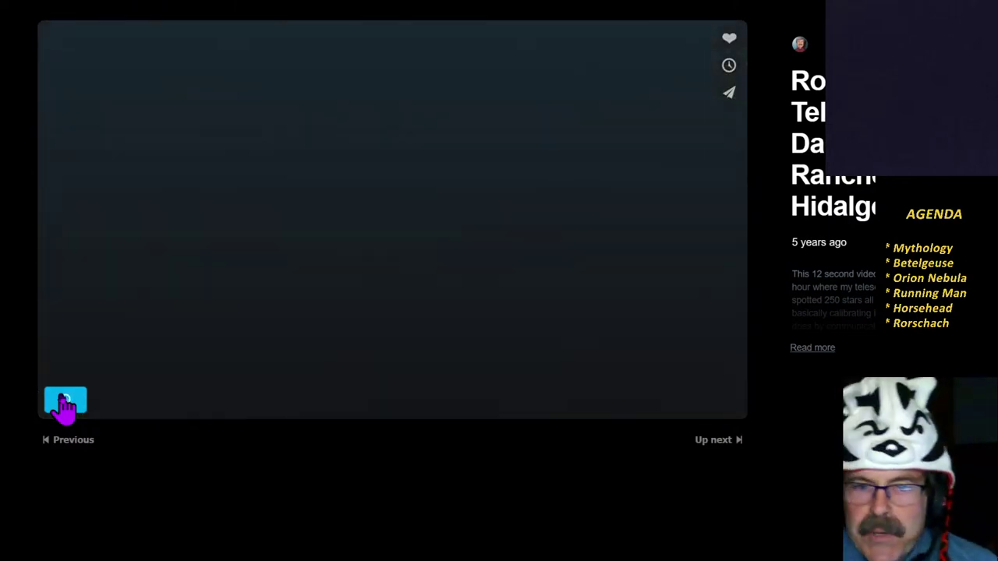
click(65, 402)
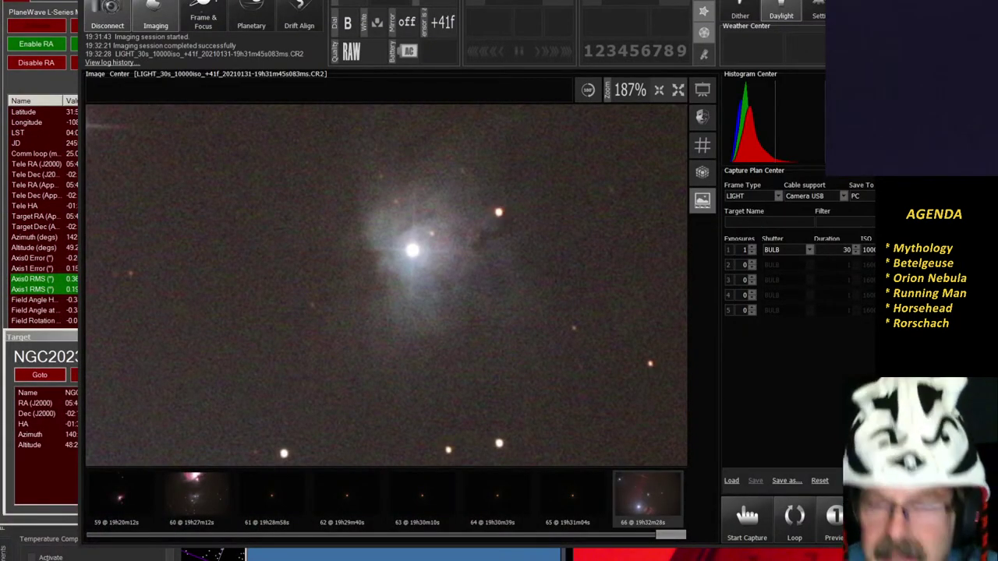
Switch to the mount's star chart, select NGC2067 above Orion's belt as the target, and slew the telescope to it.
key(alt+Tab)
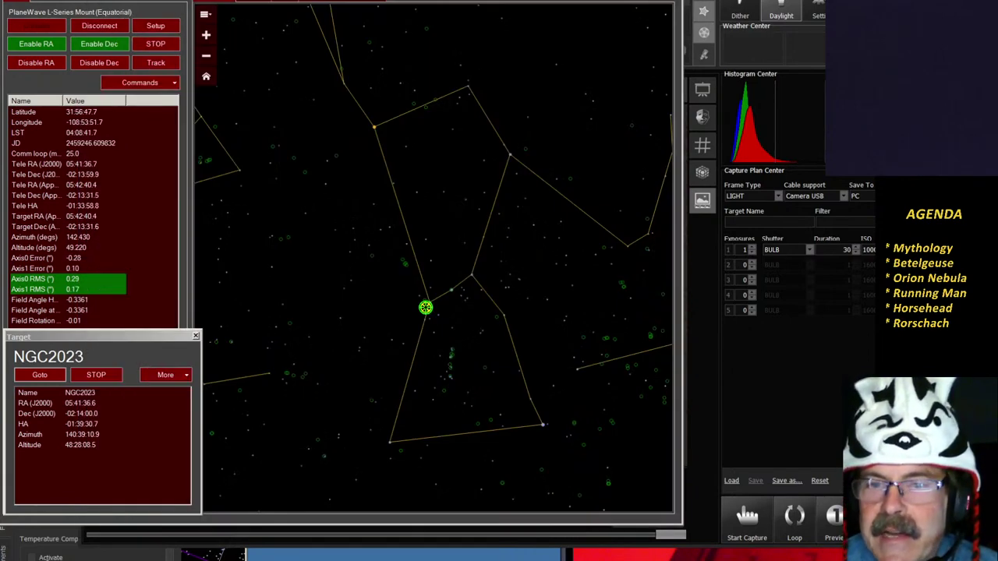
click(405, 265)
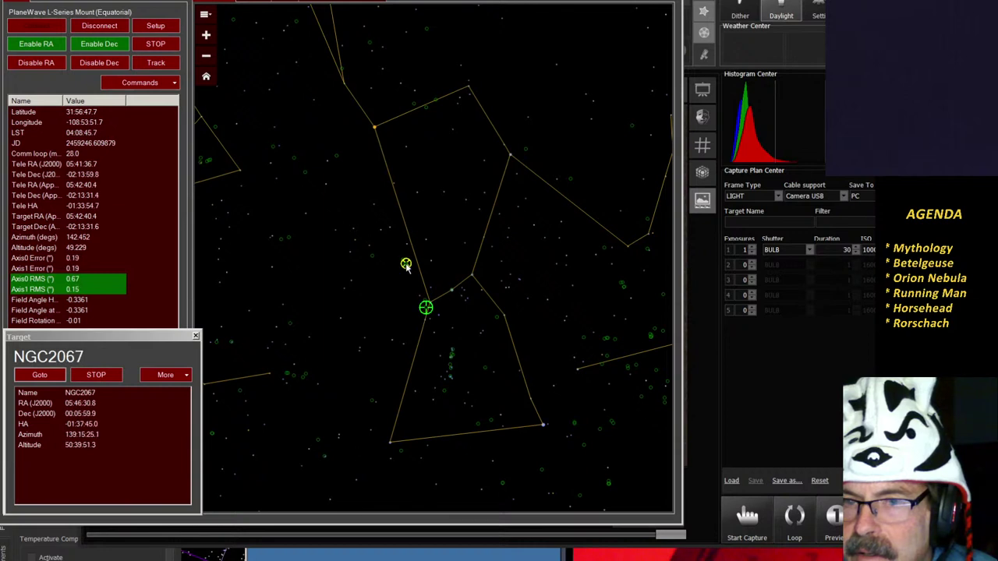
click(40, 376)
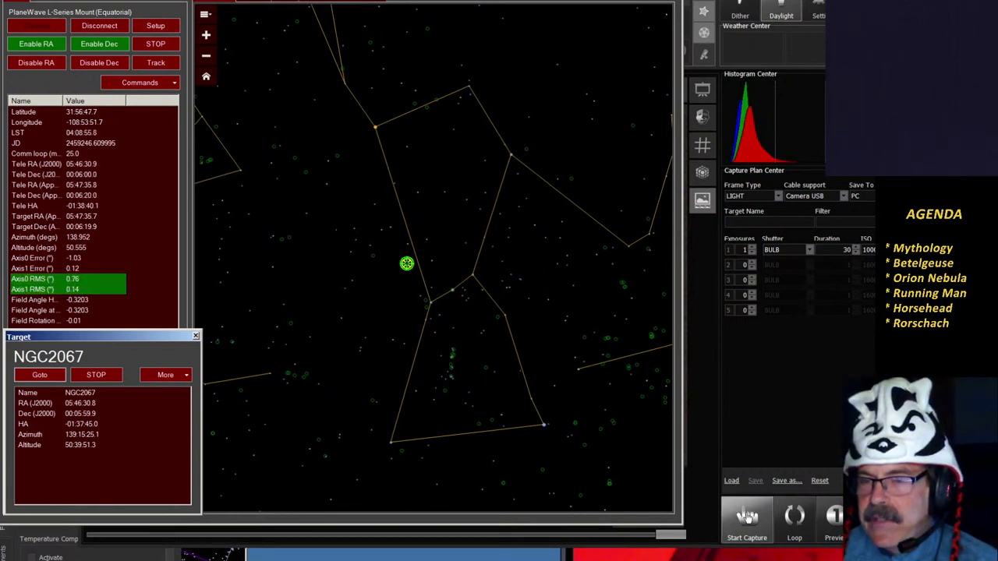
Set the exposure duration to 45 seconds and capture an image of NGC2067.
click(838, 250)
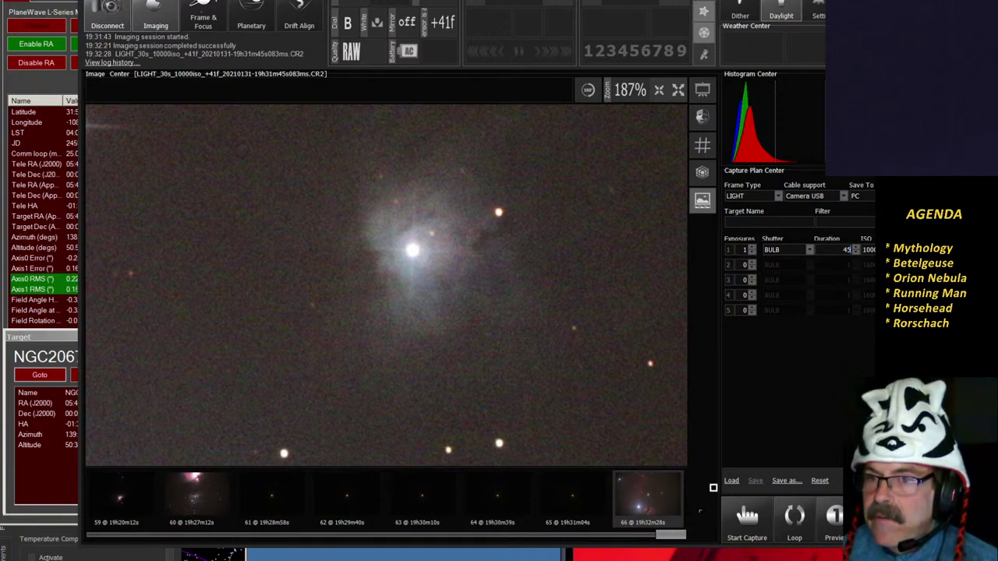
click(747, 516)
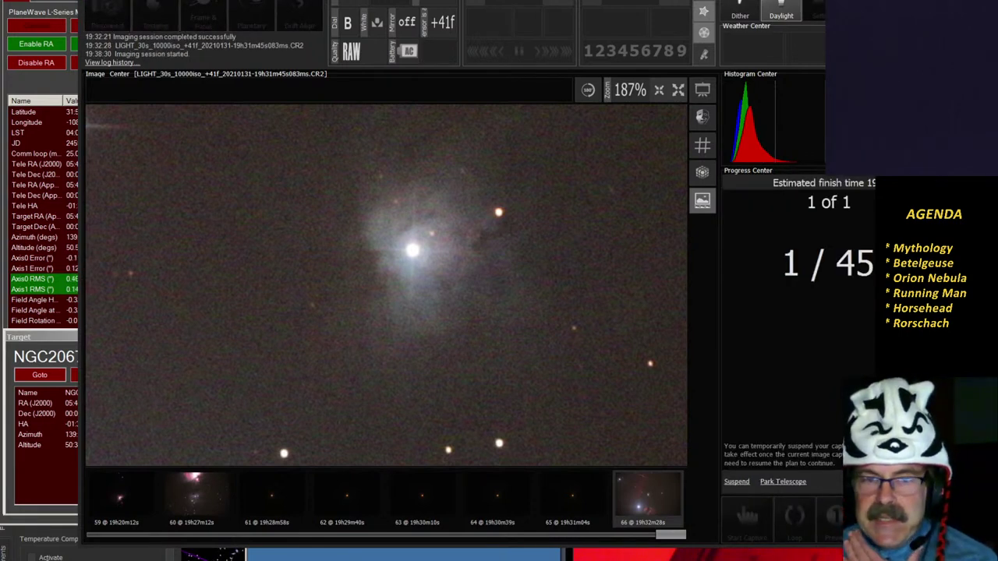
key(alt+Tab)
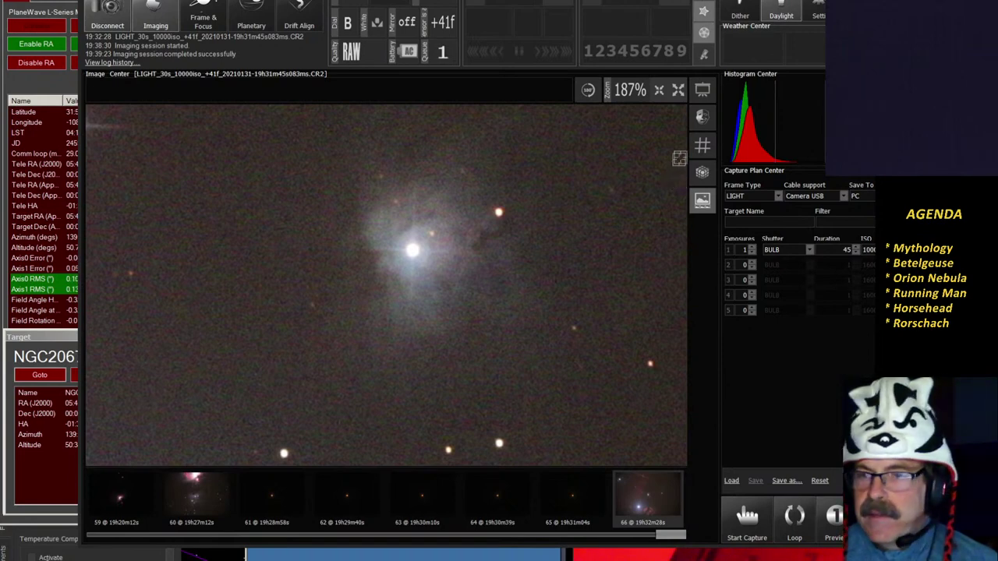
Show the captured NGC2067 image full screen, check the live camera window, and return to the image.
click(700, 100)
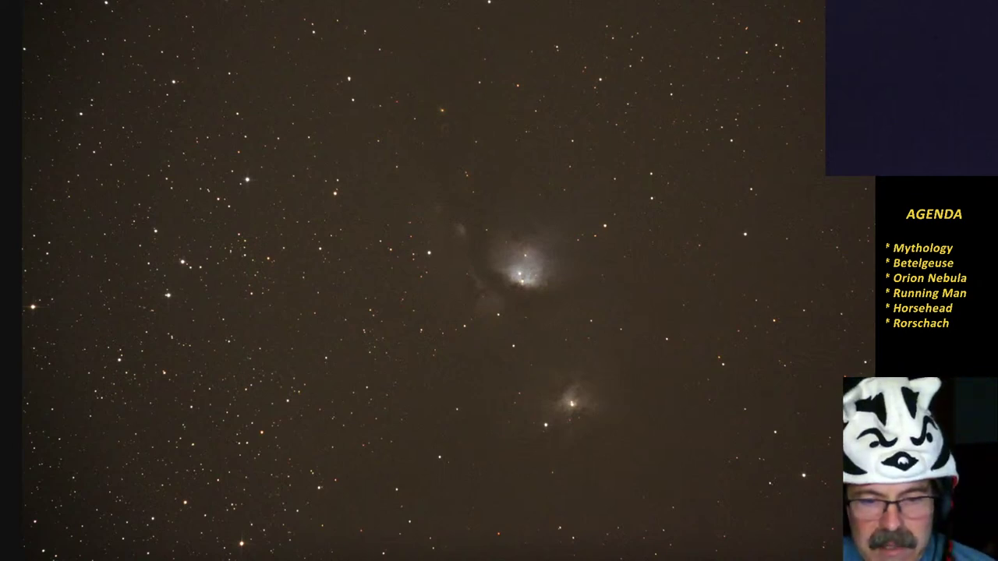
key(alt+Tab)
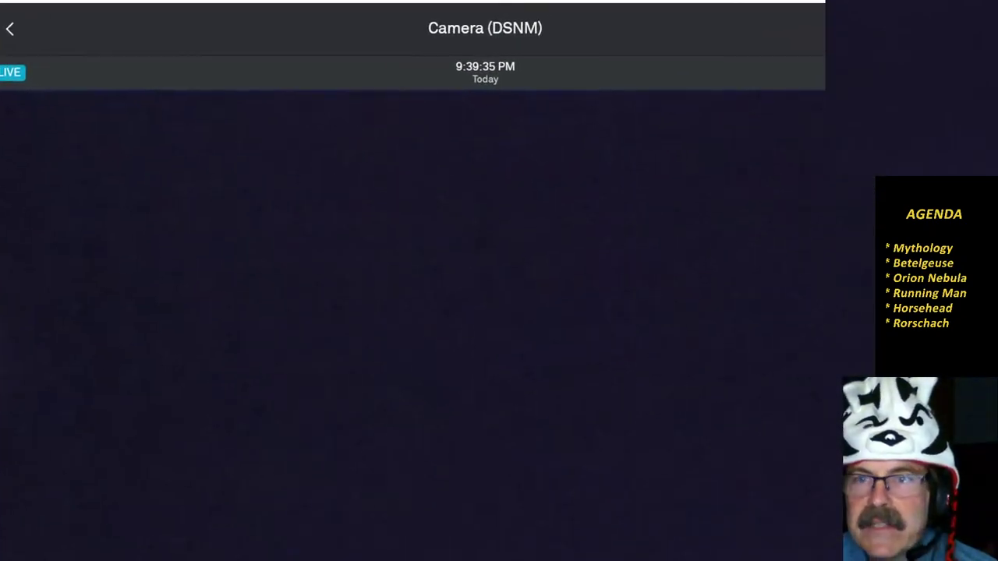
key(alt+Tab)
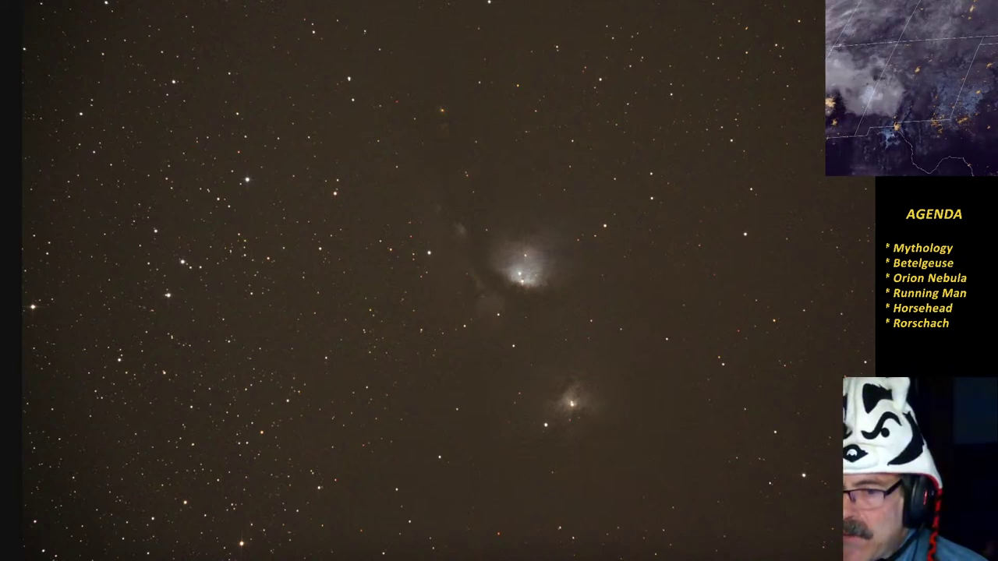
Bring up the slideshow at the Horsehead Nebula slide, present the following nebula and optical-illusion slides, and return to the normal image view.
drag(659, 558, 709, 3)
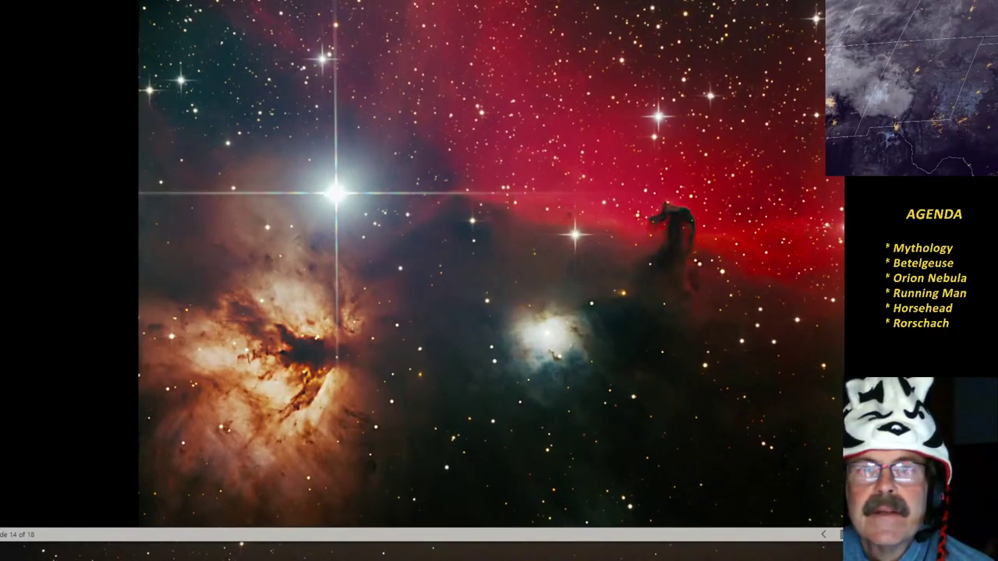
key(Right)
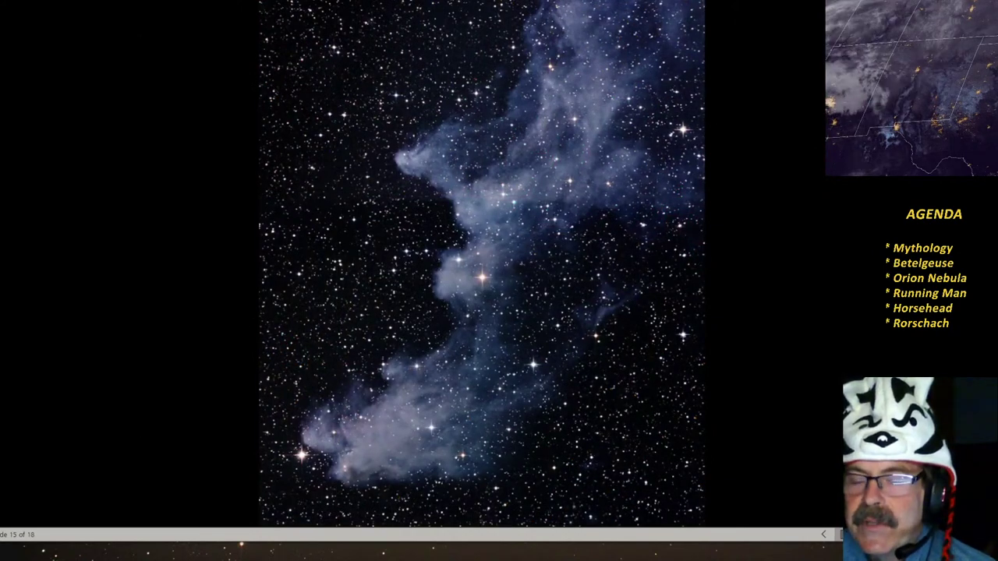
key(Right)
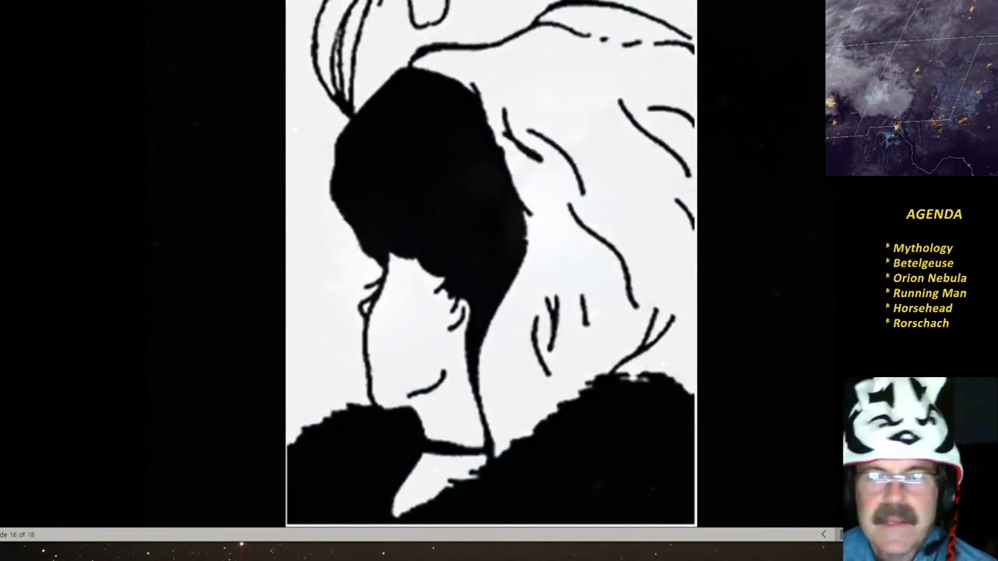
key(Right)
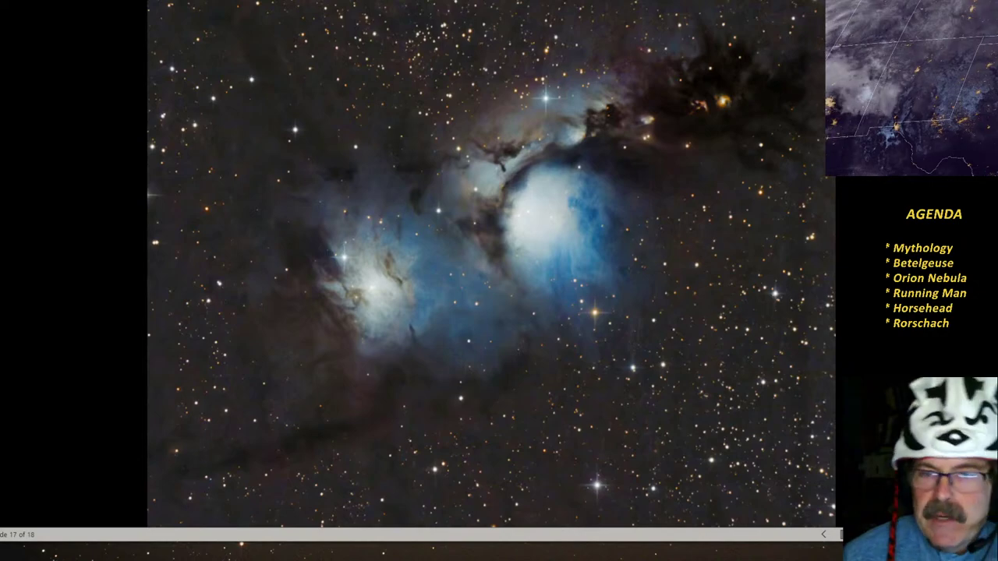
key(Right)
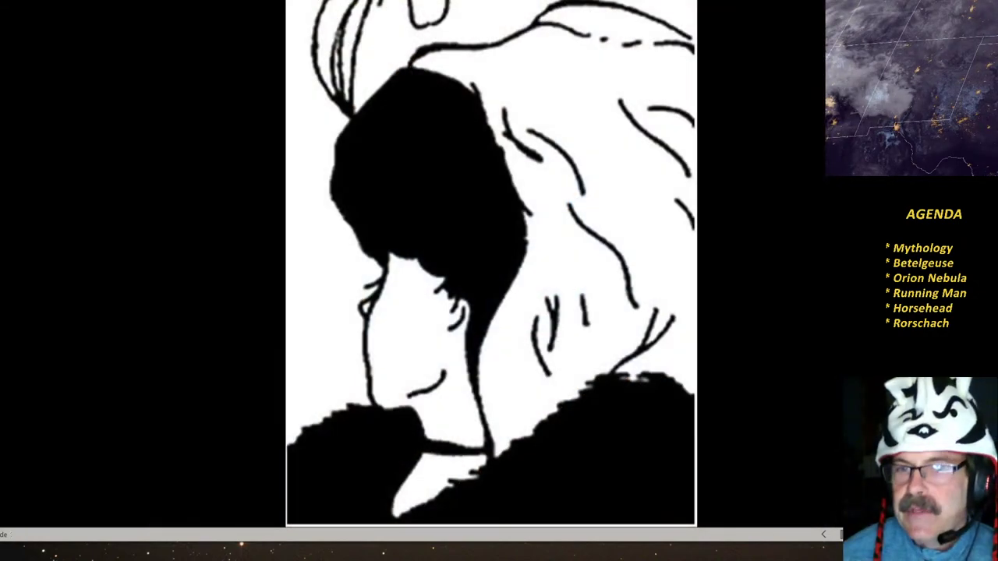
key(Right)
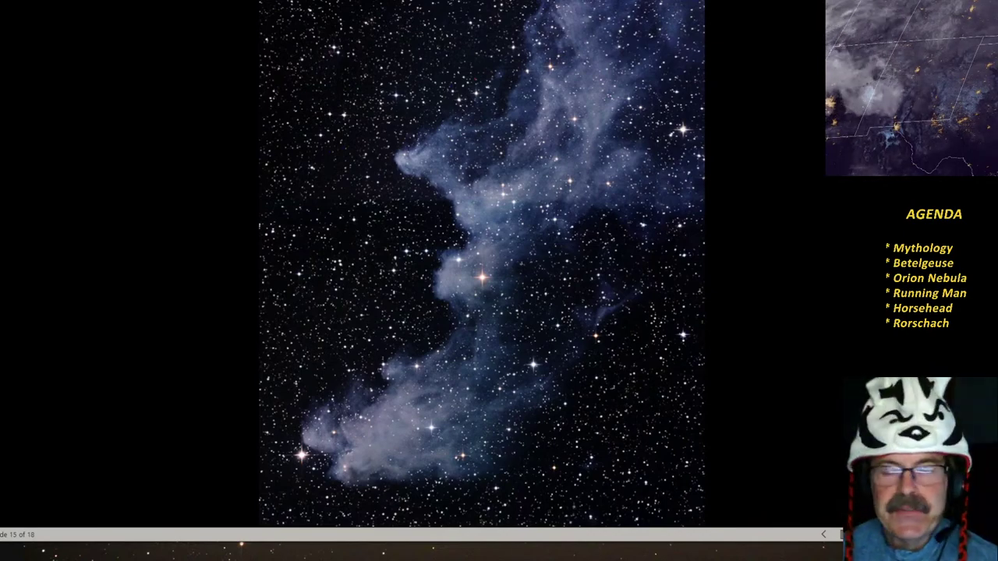
key(Right)
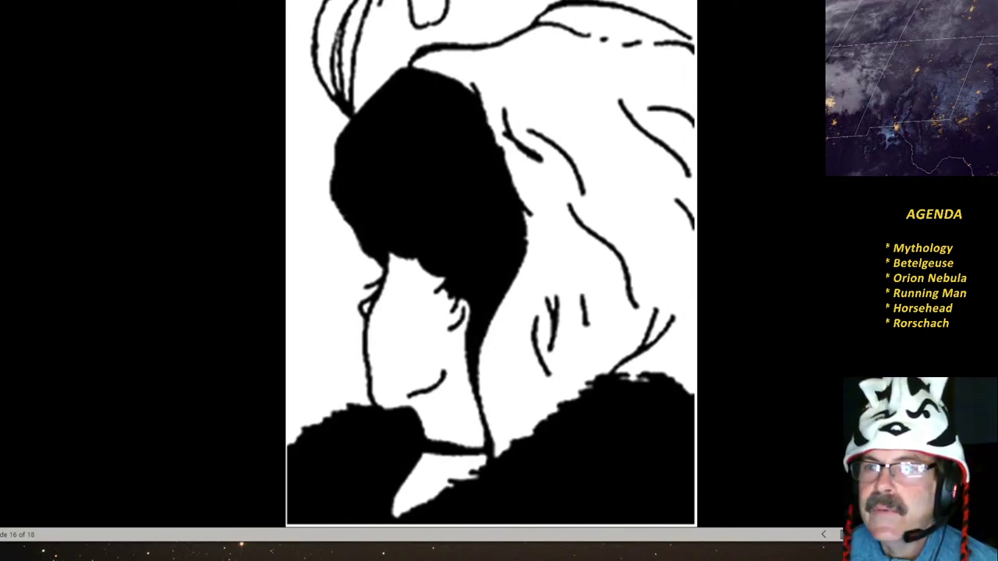
key(Right)
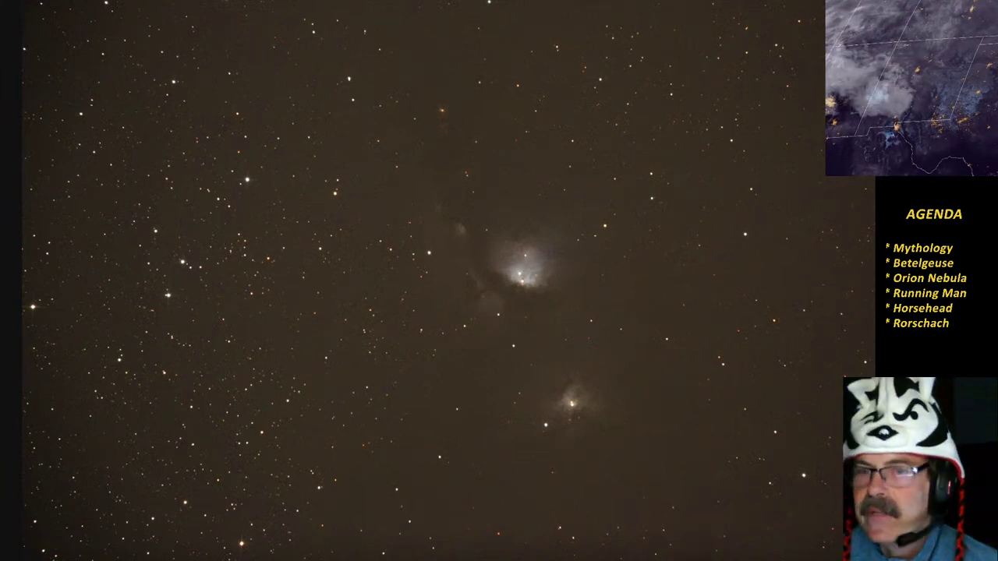
key(Escape)
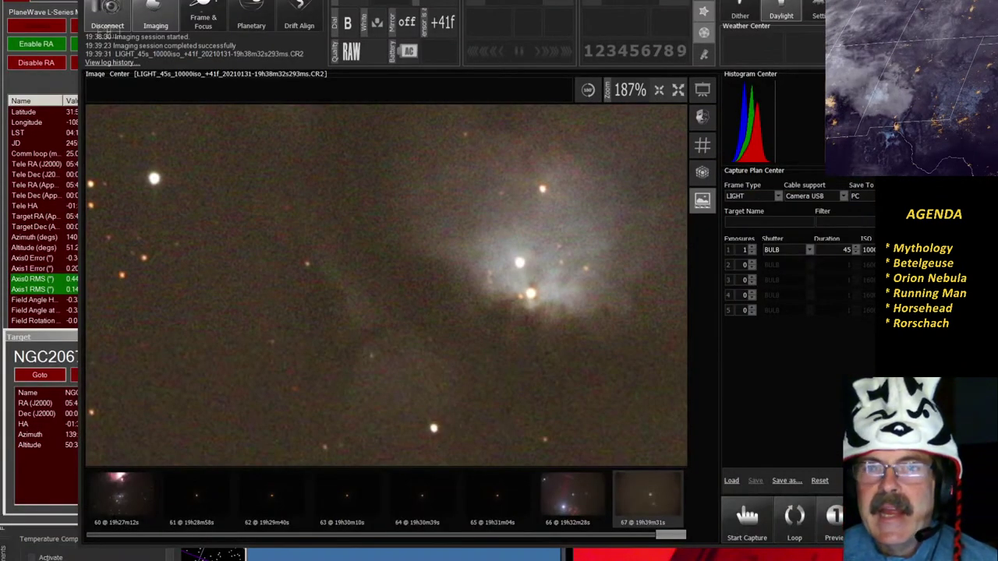
Look up IC 2118 in the SIMBAD online search and slew the telescope to its coordinates.
click(73, 259)
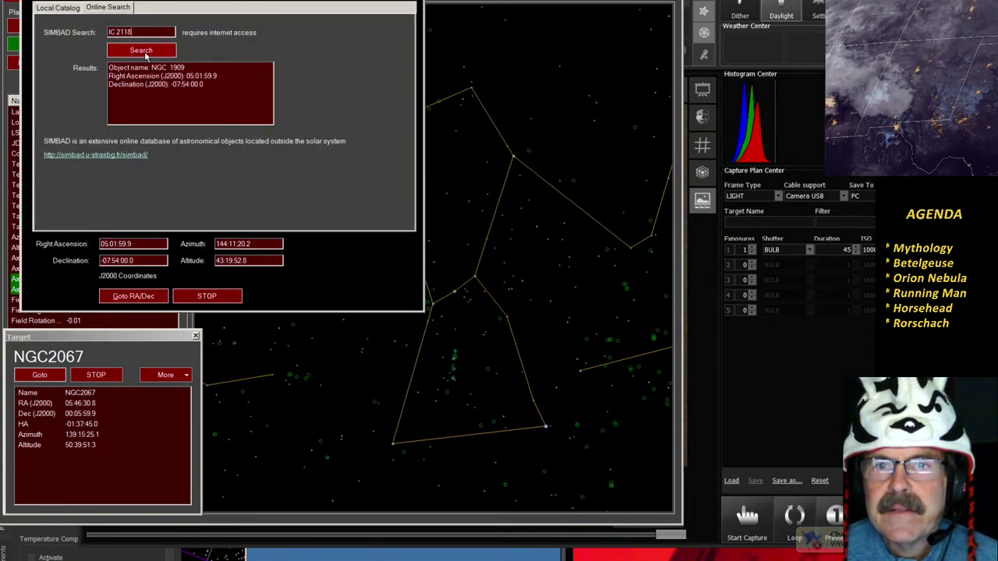
click(146, 52)
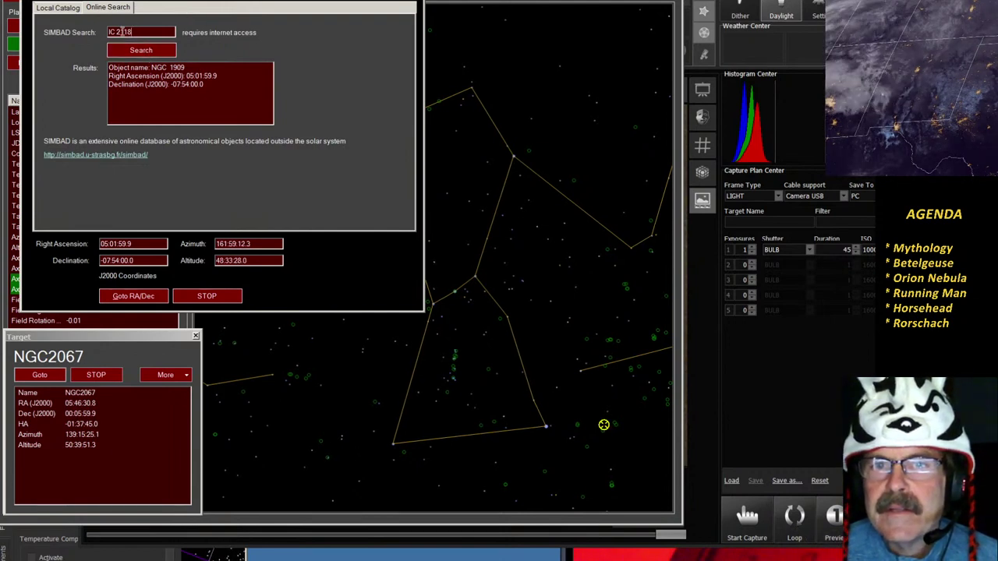
drag(133, 32, 73, 32)
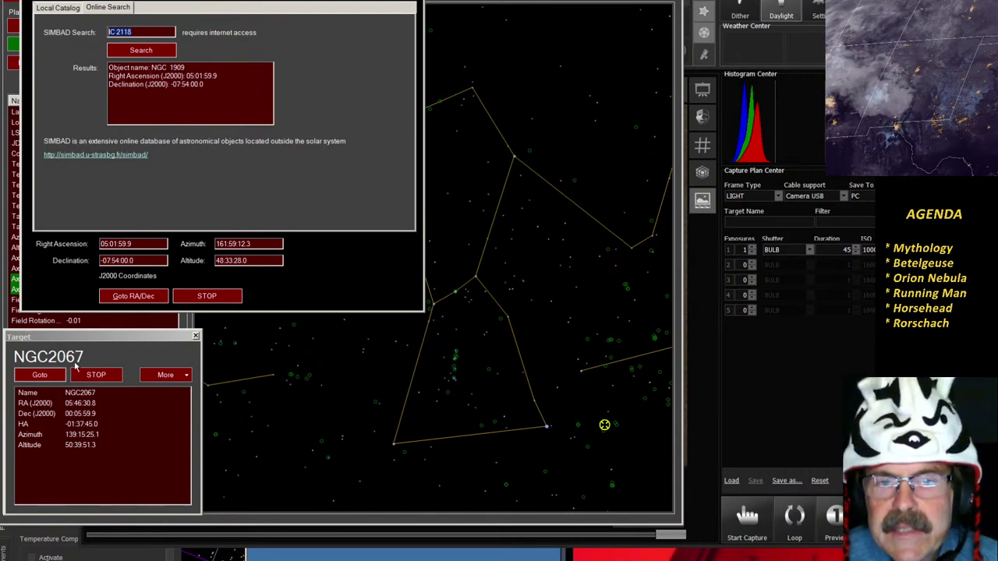
click(134, 302)
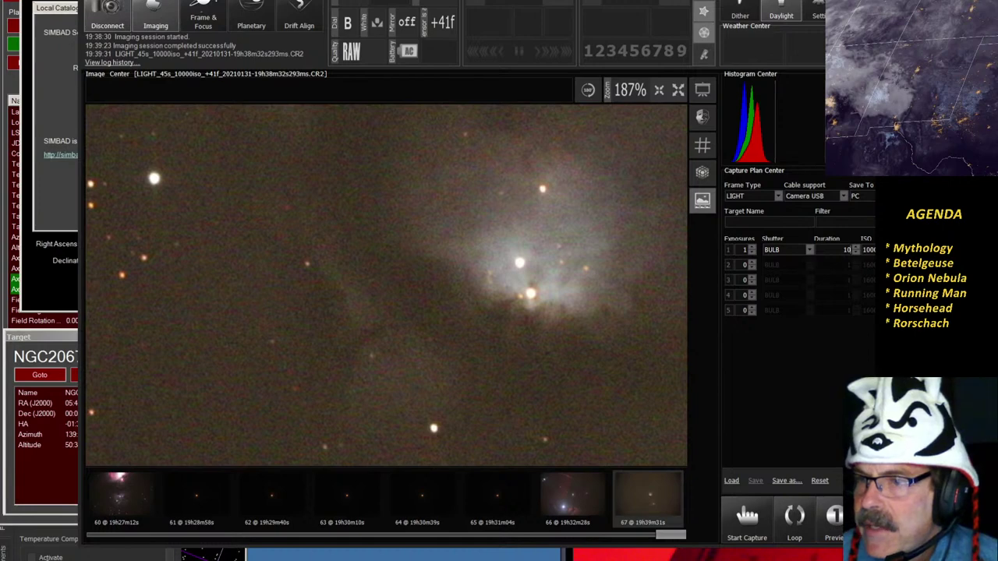
Capture a 10-second image at ISO 25600 of the IC 2118 field and inspect it full screen.
click(867, 250)
click(868, 364)
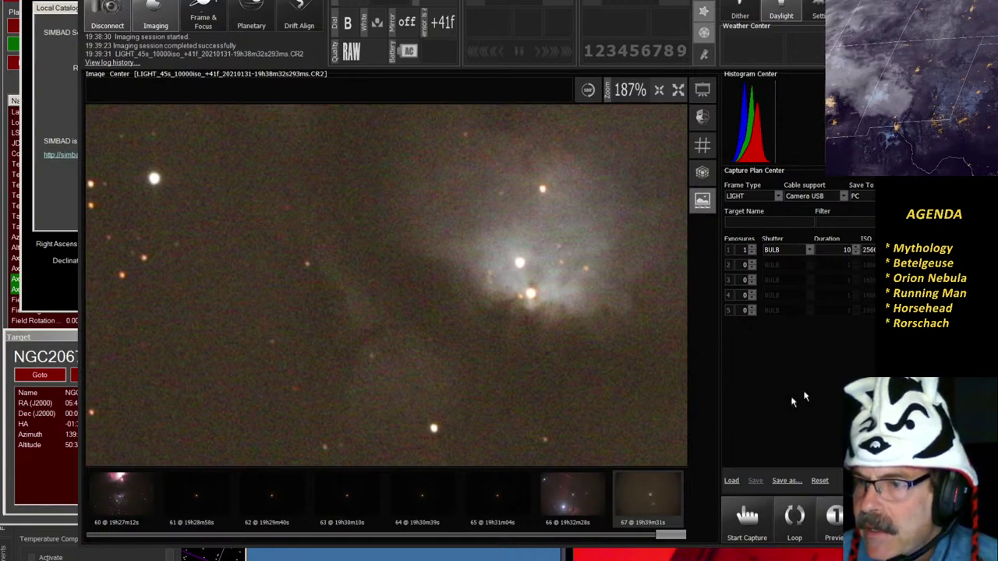
click(745, 518)
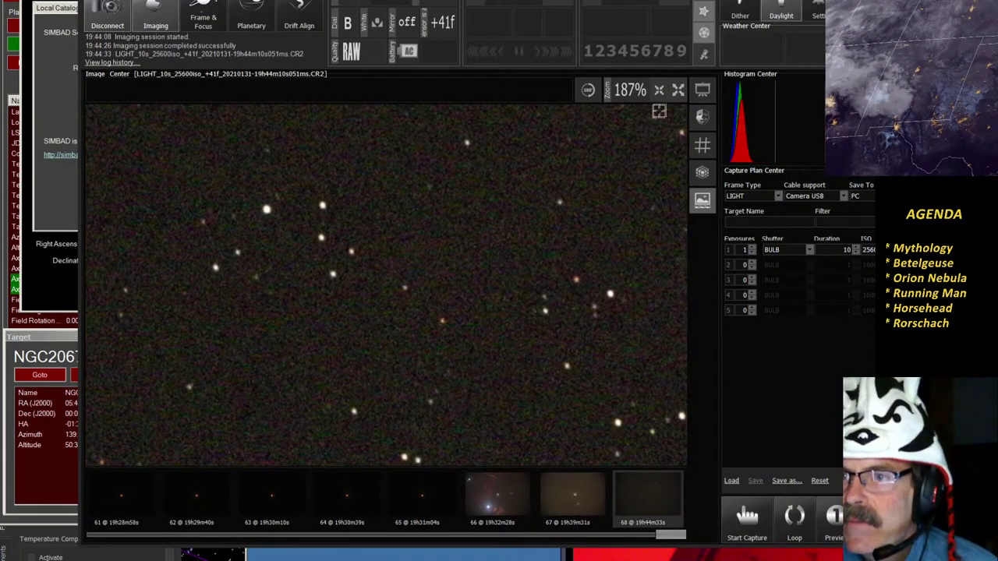
click(710, 95)
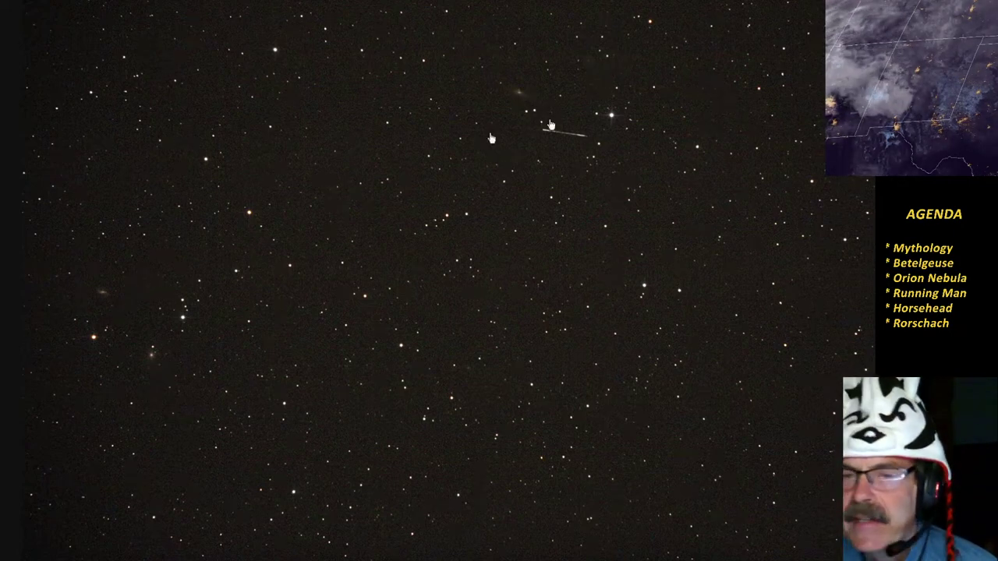
key(Escape)
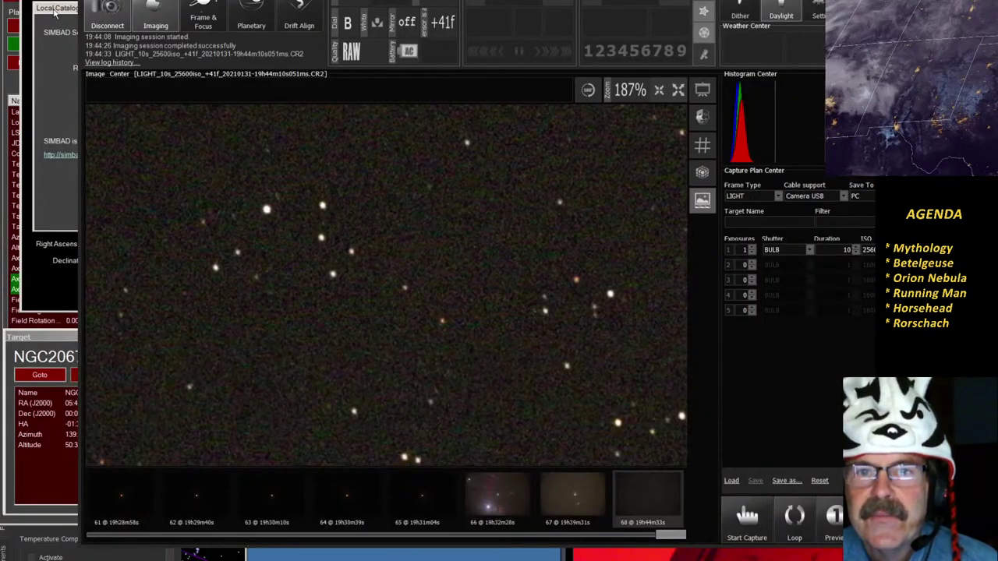
Search the local catalog for NGC 1909 and select the matching entry.
click(58, 8)
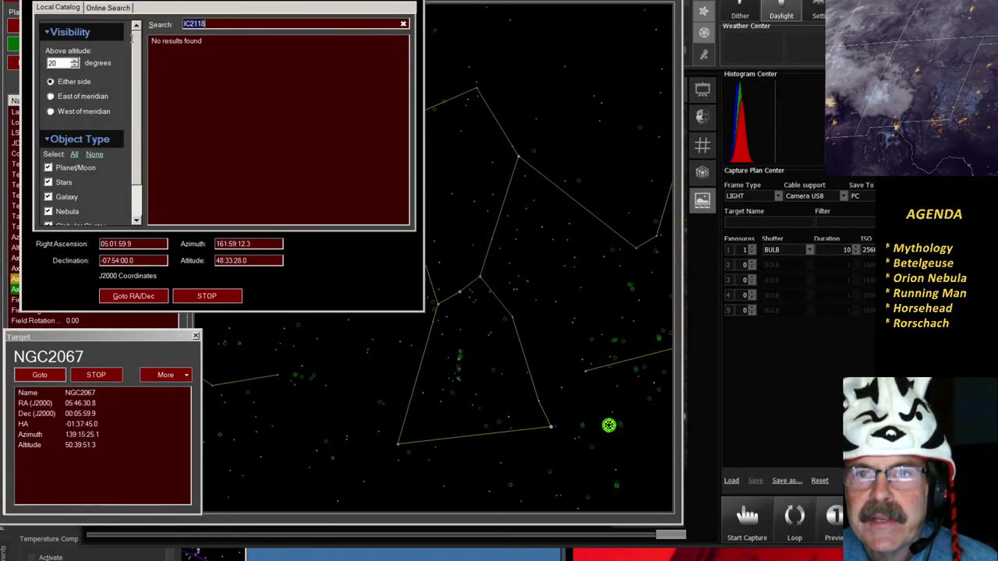
key(BackSpace)
text(NG)
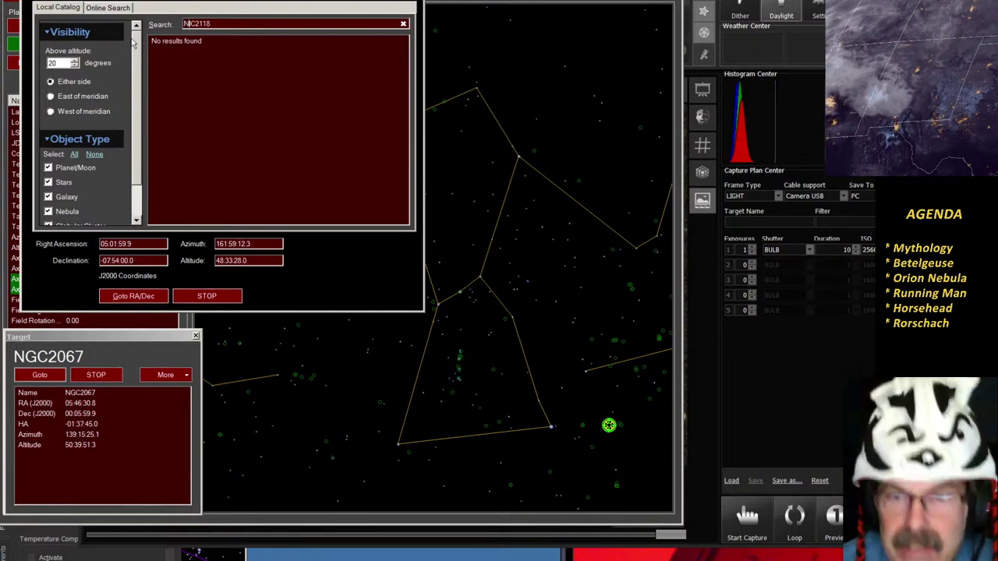
text(C)
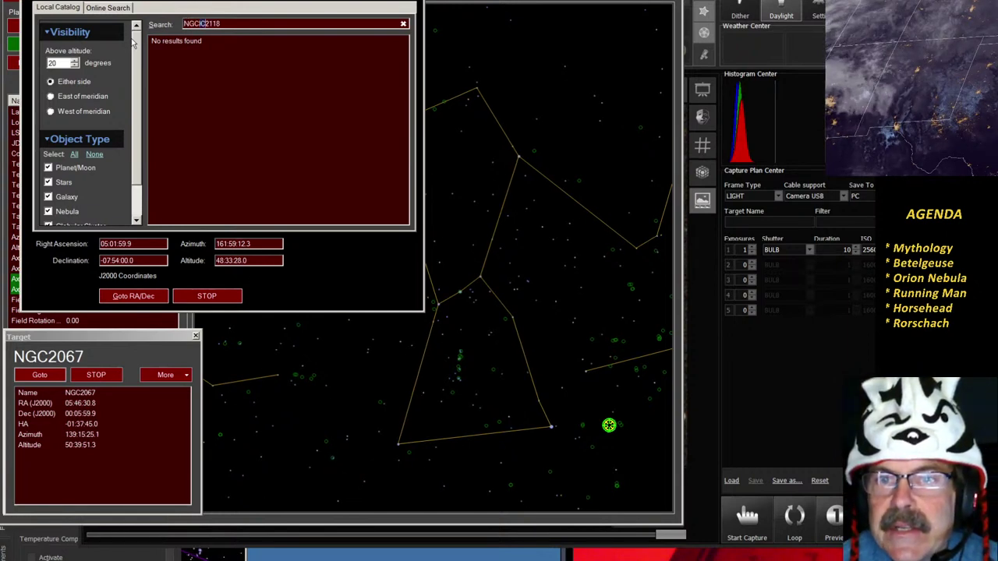
key(shift+Right)
key(shift+Right)
key(shift+Right)
key(shift+Right)
key(shift+Right)
key(BackSpace)
key(BackSpace)
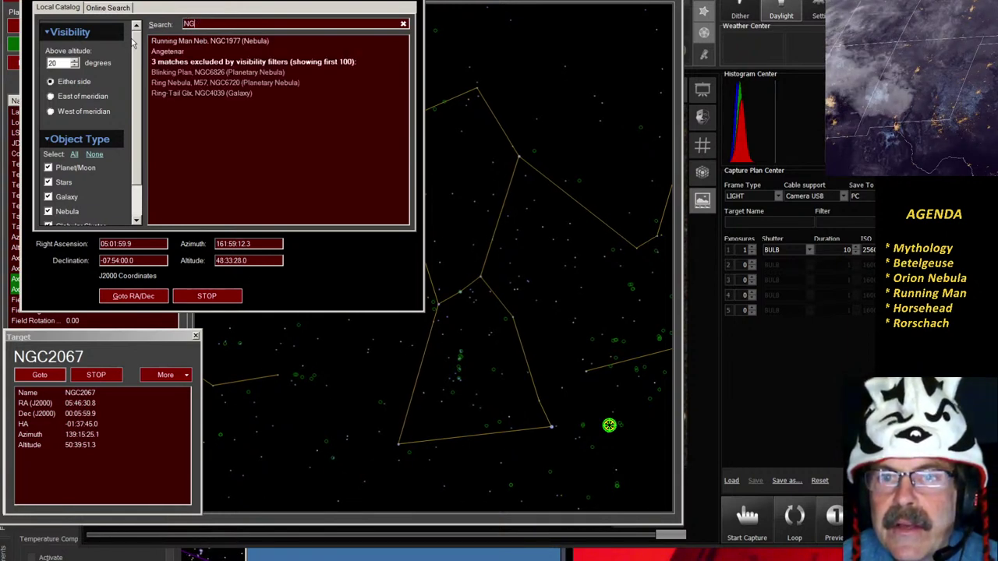
text(C)
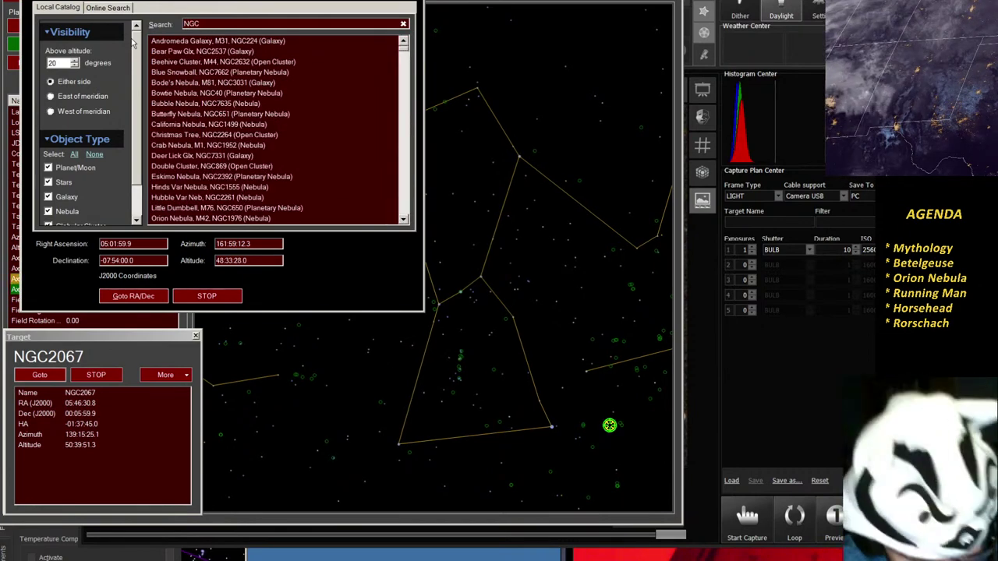
text( 19)
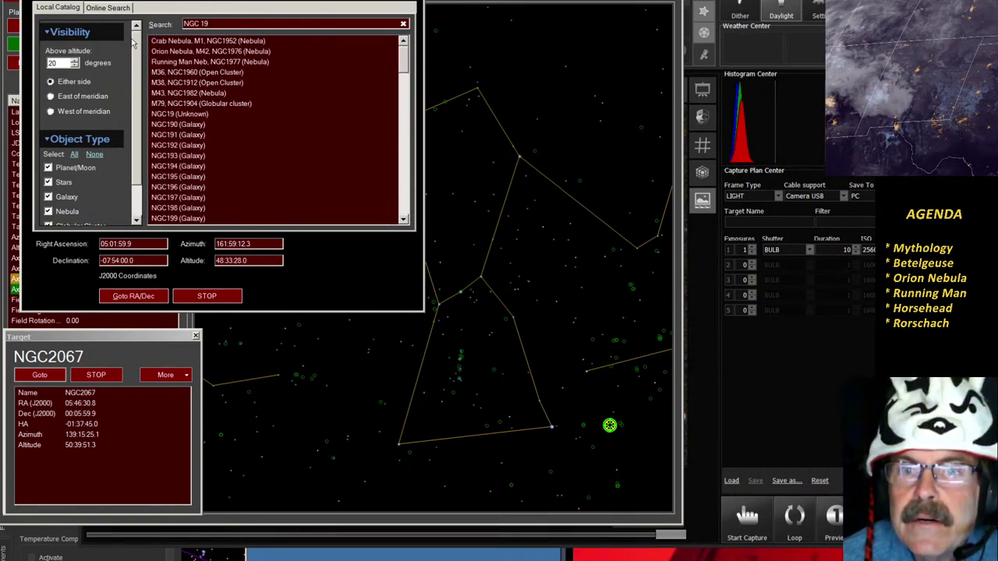
text(09)
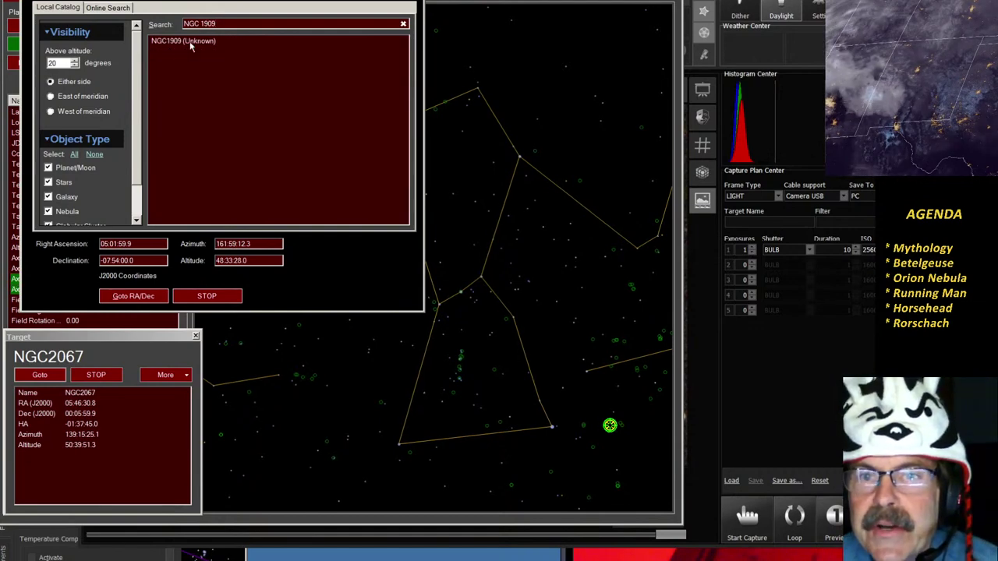
click(187, 40)
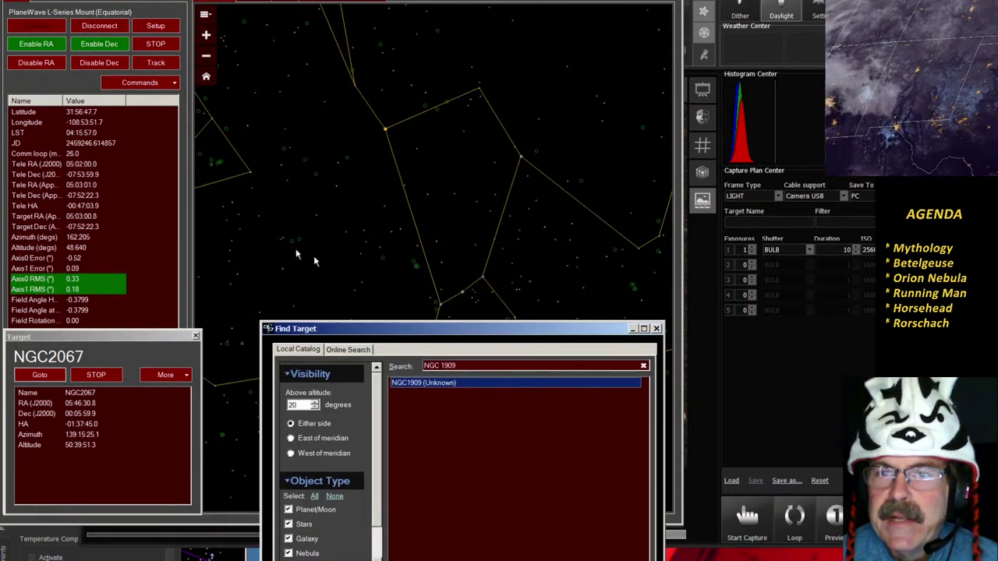
Select the Rosette Nebula on the star chart, slew the telescope to it, and minimize the Find Target window.
click(206, 57)
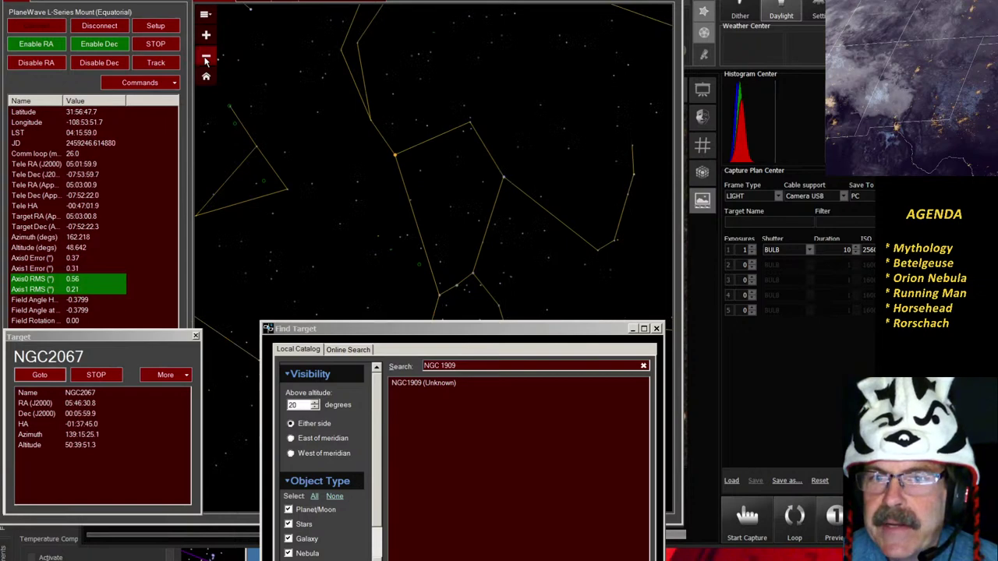
click(206, 58)
click(206, 58)
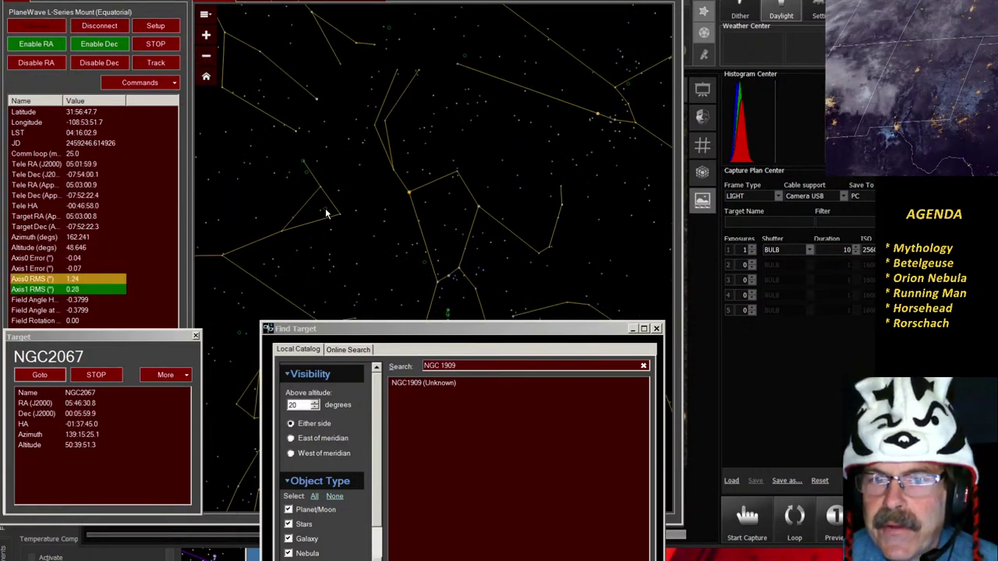
click(325, 209)
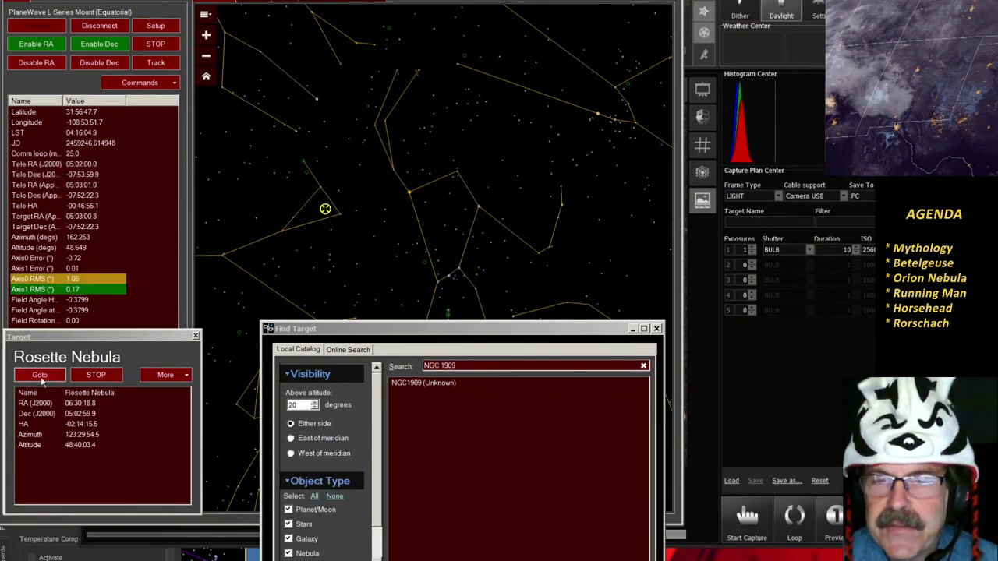
click(40, 378)
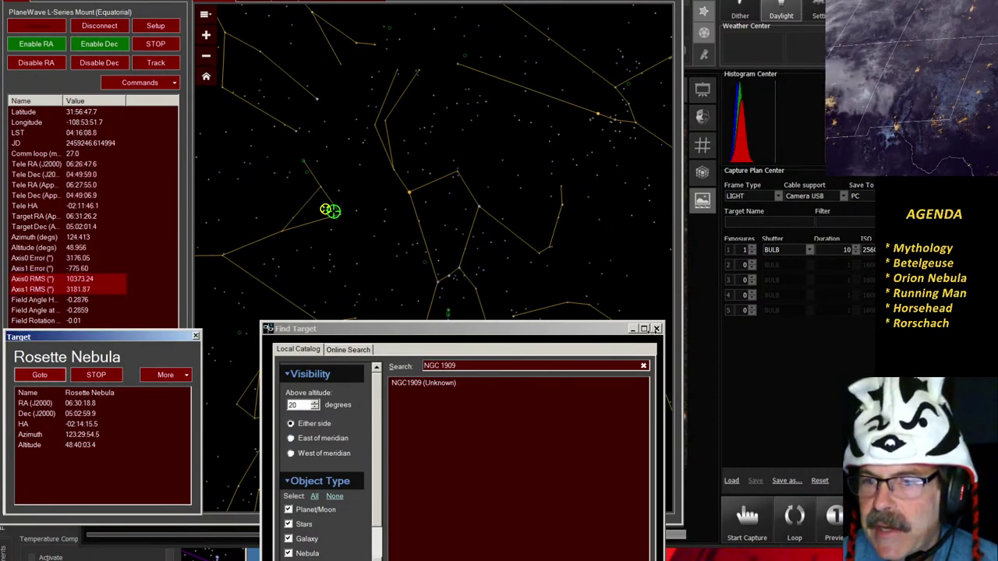
click(633, 332)
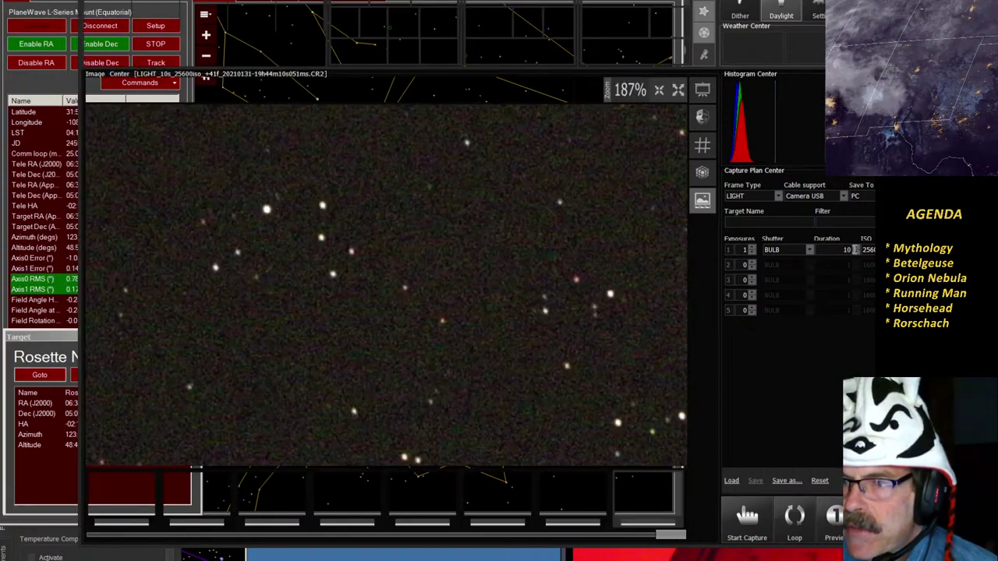
Set the exposure duration to 30 seconds and capture an image of the Rosette Nebula.
text(3)
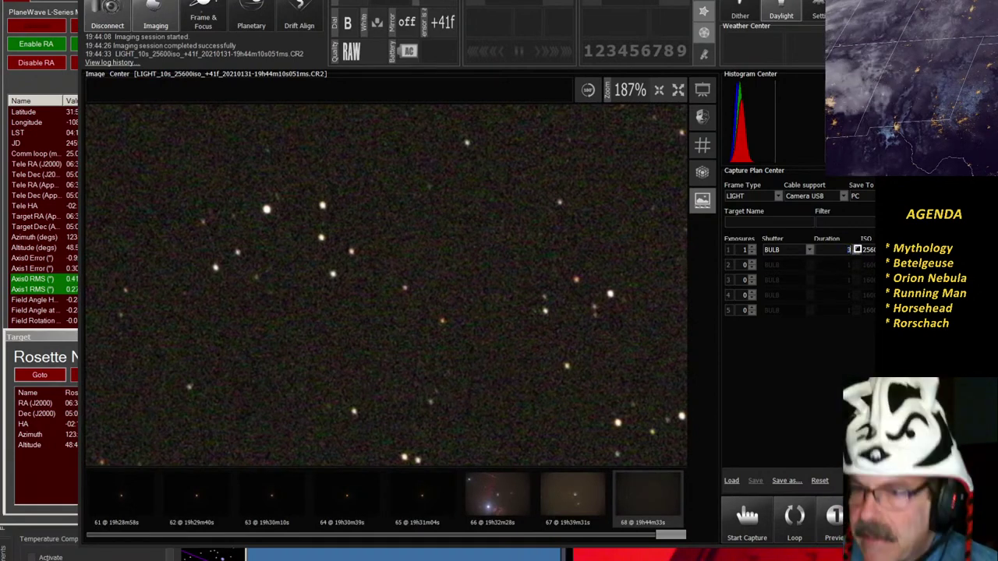
click(758, 526)
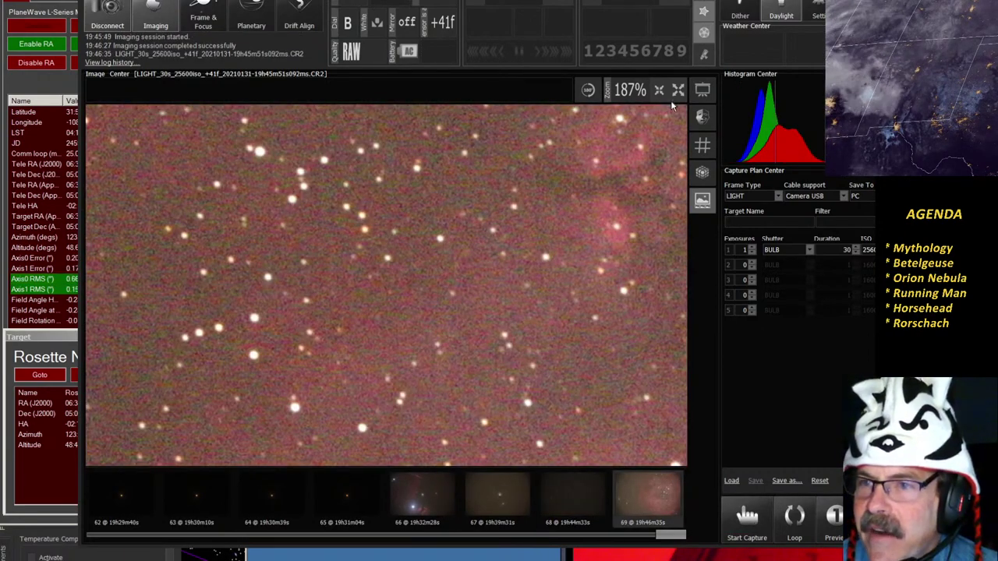
View the 30-second Rosette Nebula capture full screen, compare it with the matching slide, and return to the capture program.
click(703, 91)
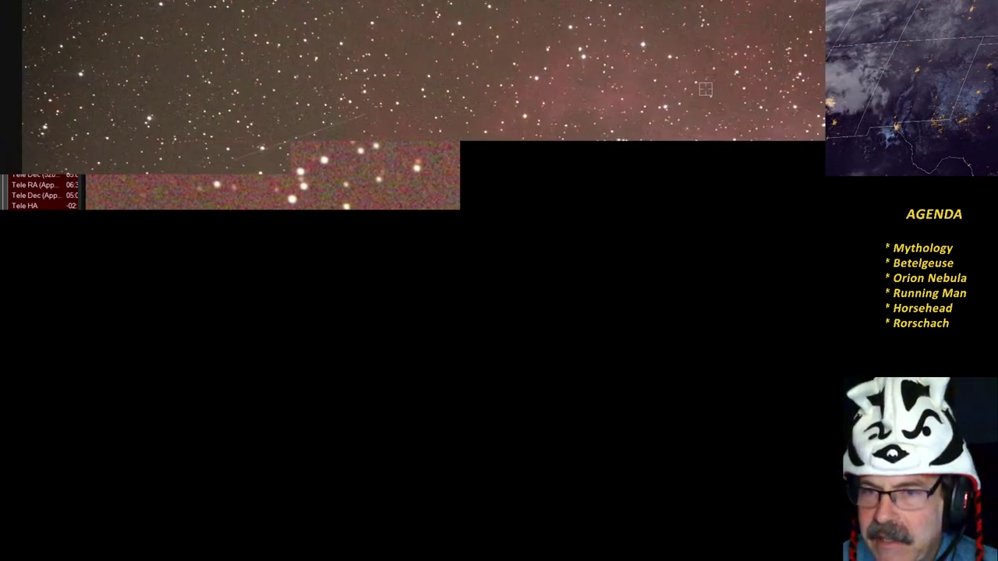
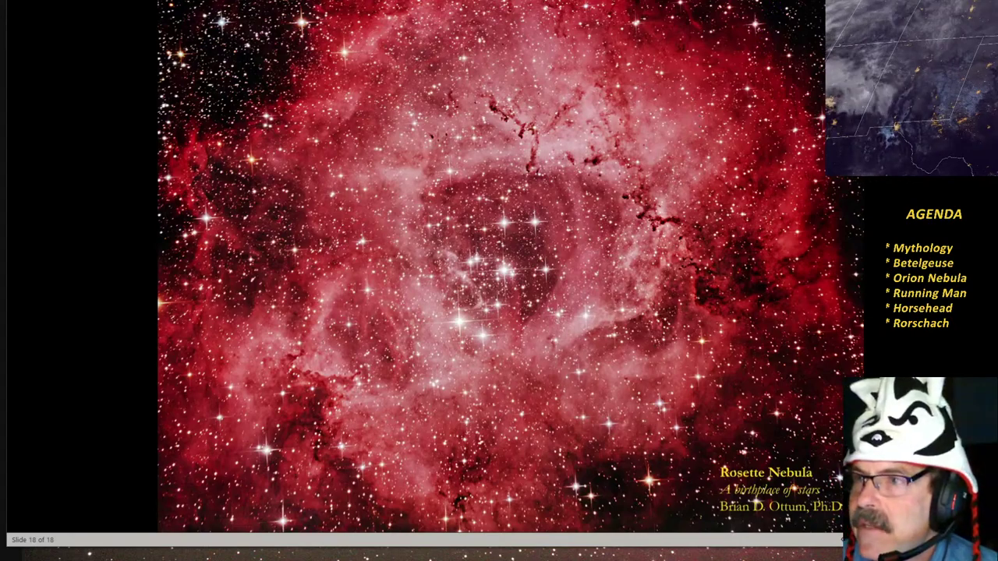
key(alt+Tab)
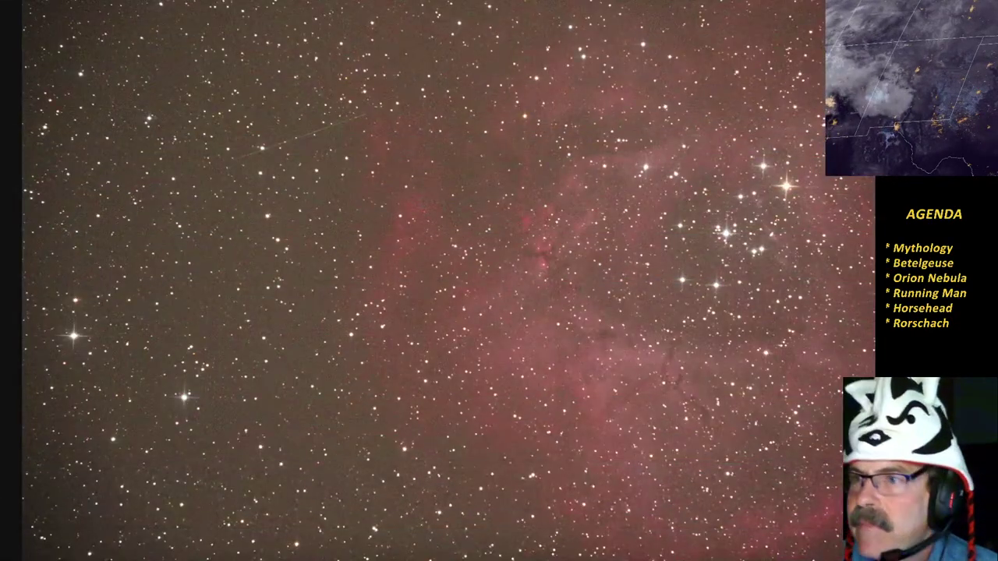
key(alt+Tab)
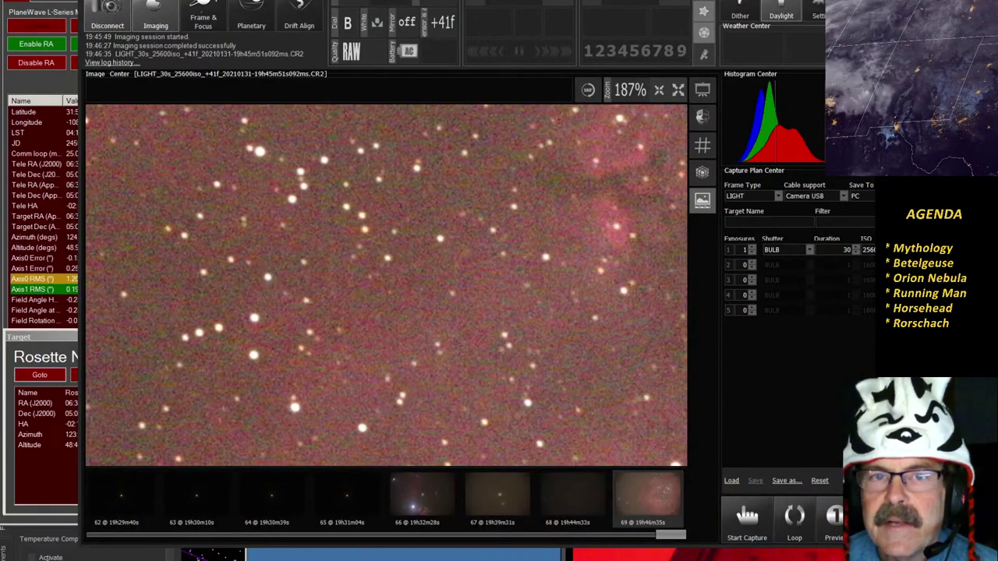
Switch to the telescope control program and search the local target catalog for IC2118.
key(alt+Tab)
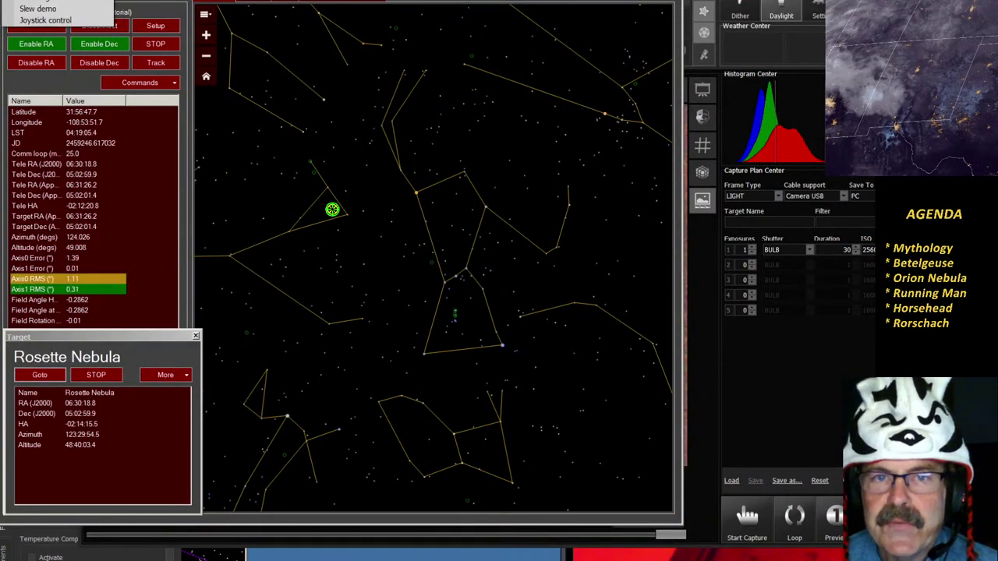
click(155, 25)
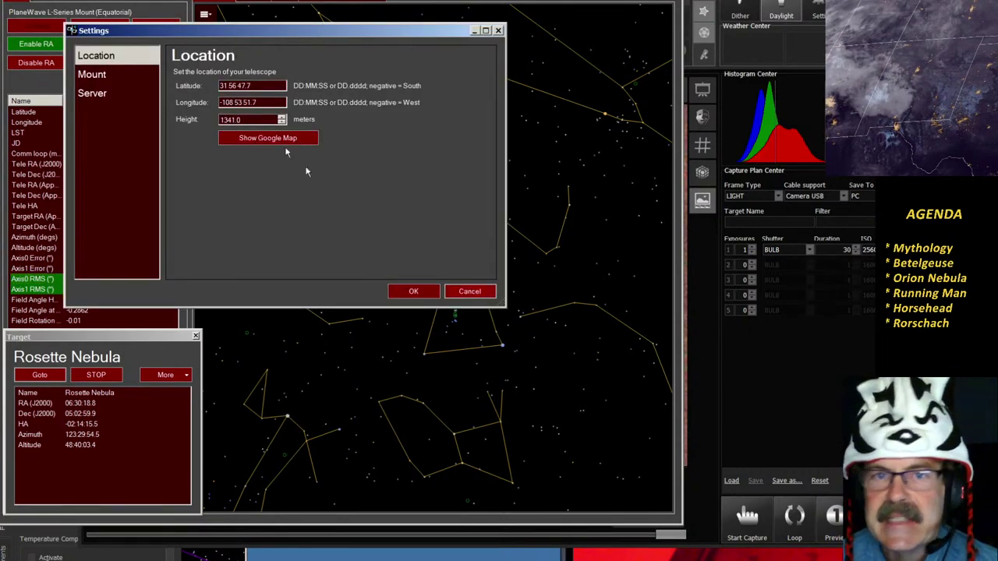
click(471, 291)
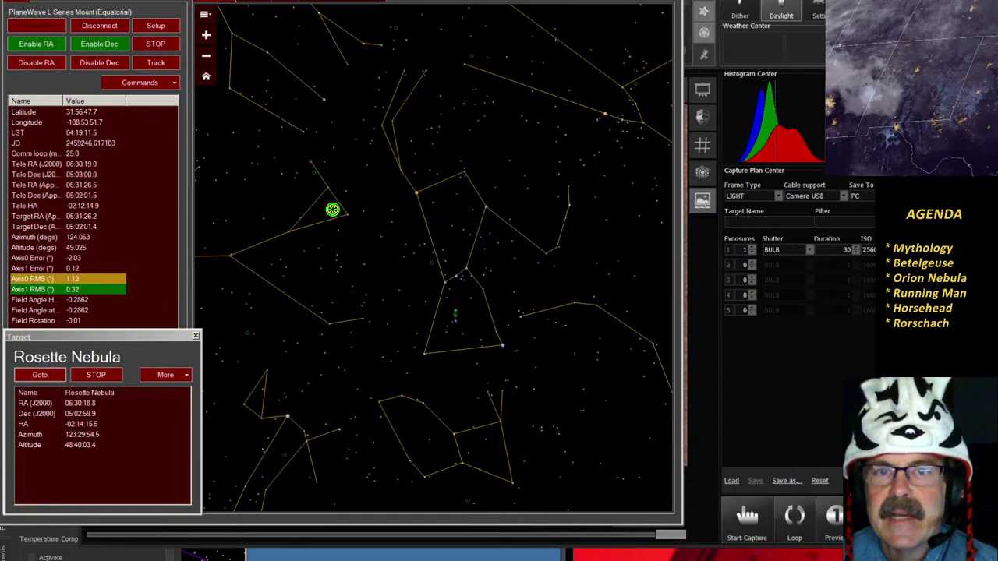
mouse_move(36, 2)
key(ctrl+f)
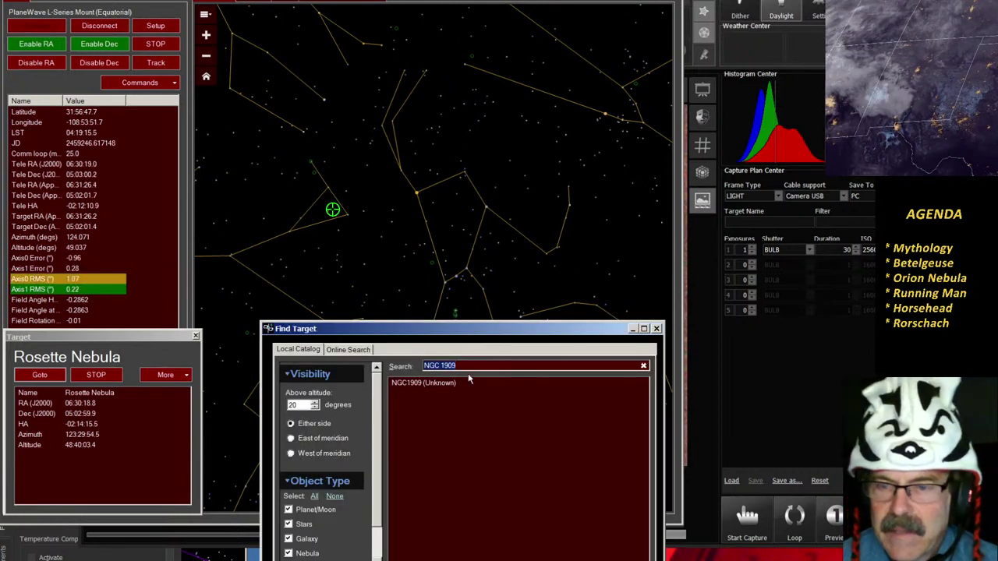
key(BackSpace)
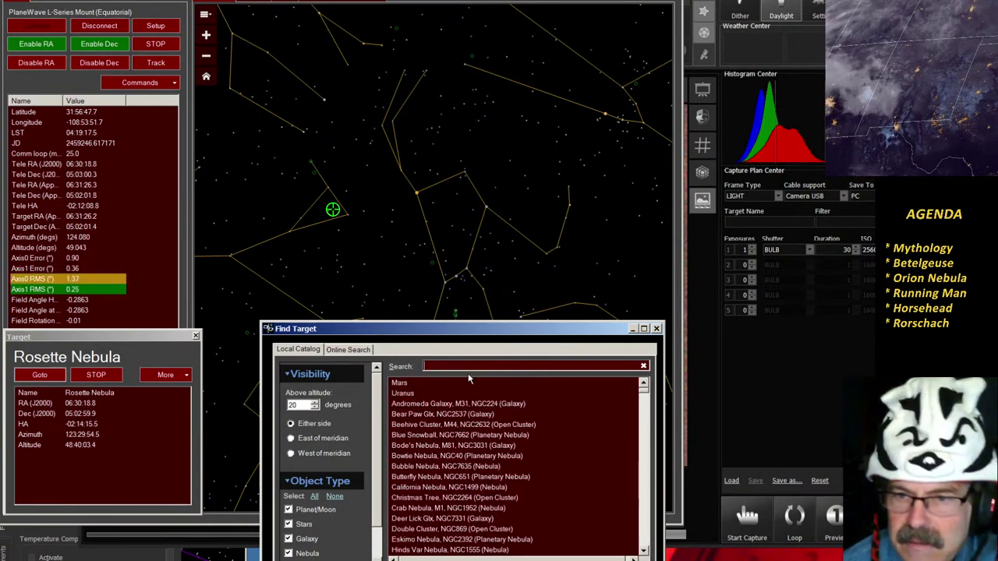
text(IC)
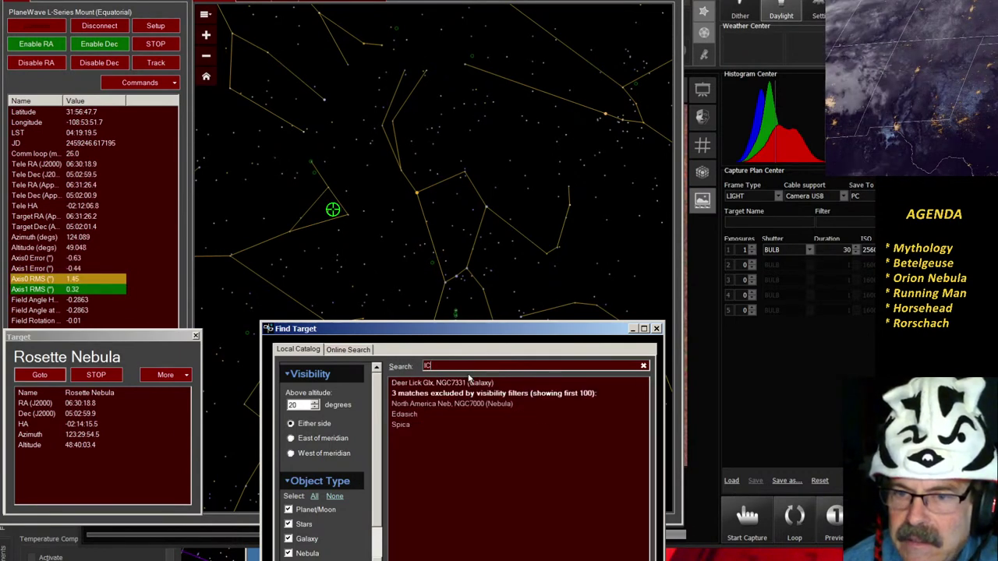
text(211)
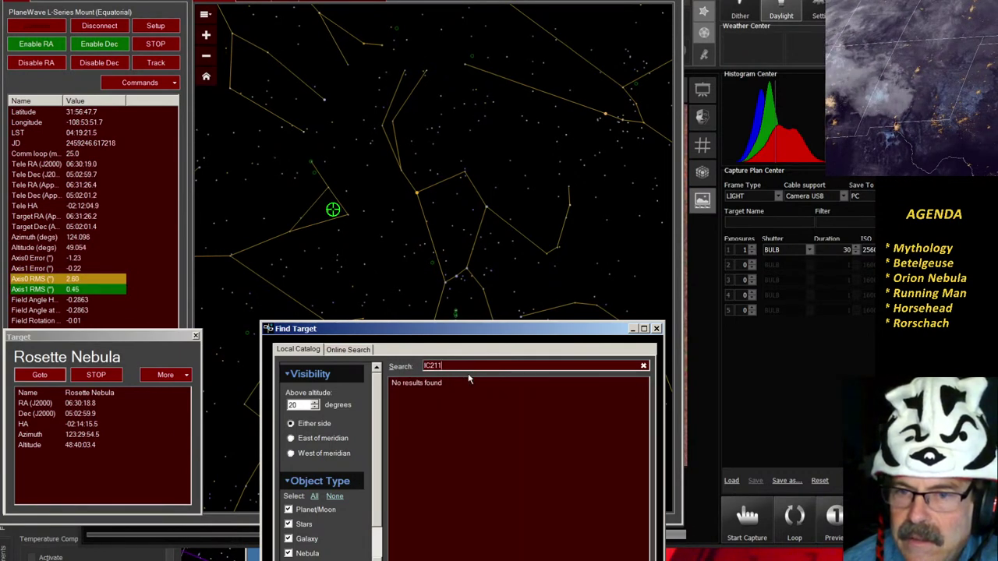
text(8)
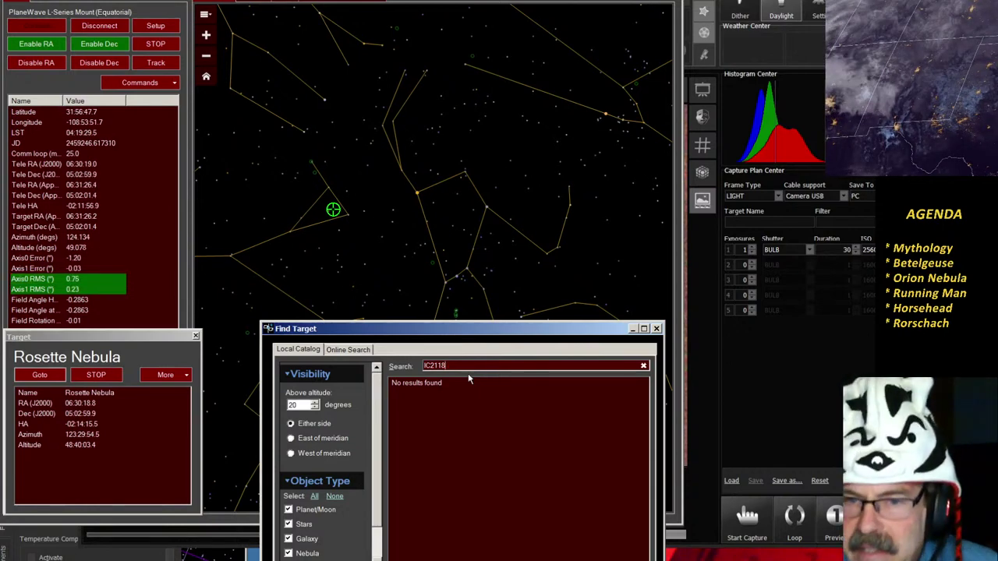
Search SIMBAD online for IC 2118, slew the telescope to its coordinates, and move the Find Target window aside.
click(348, 351)
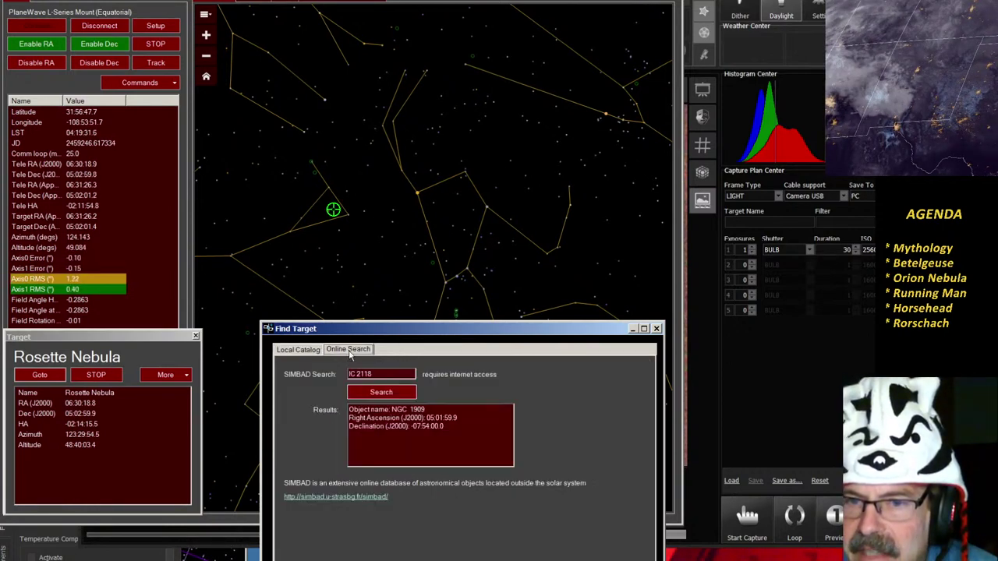
click(384, 395)
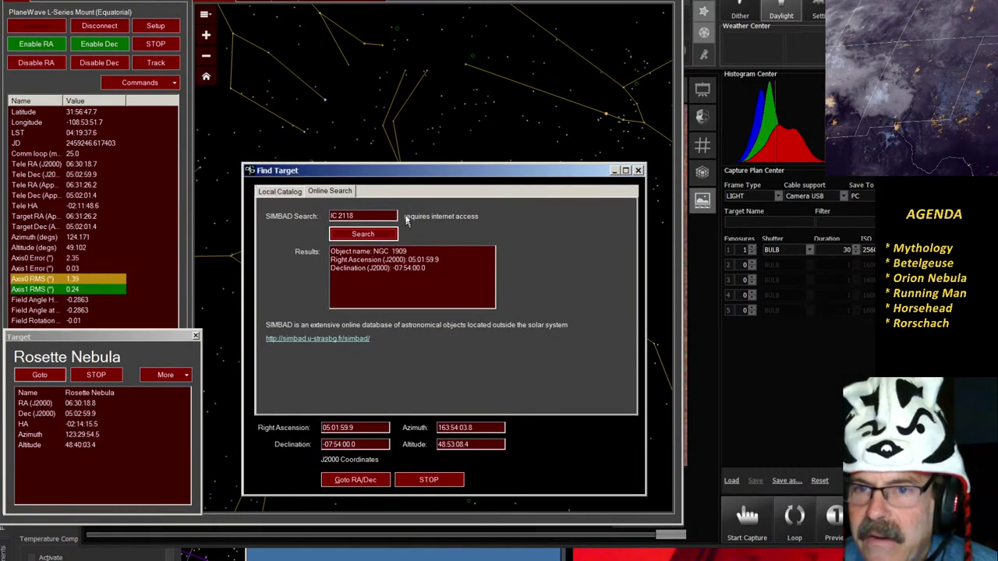
drag(438, 168, 799, 143)
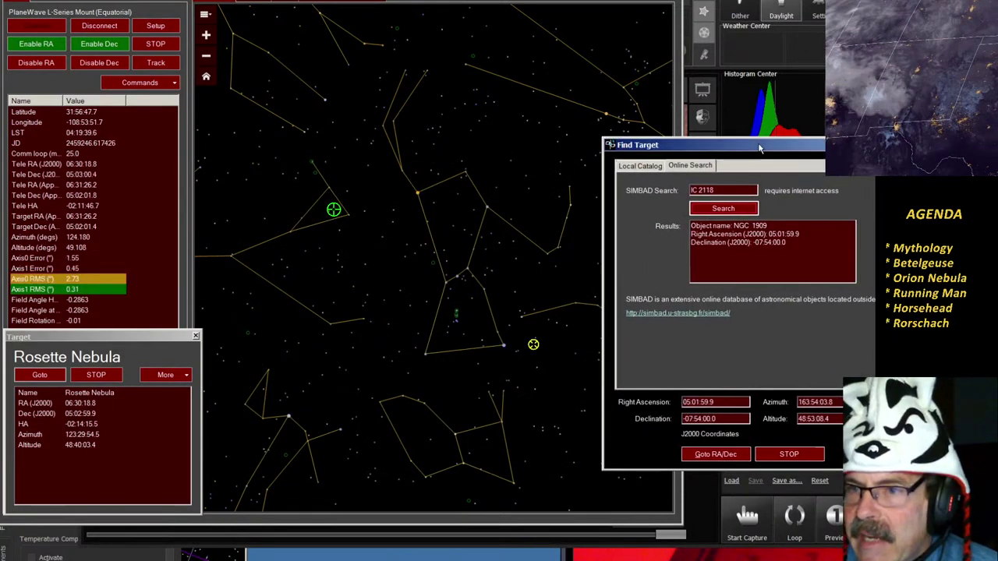
click(711, 456)
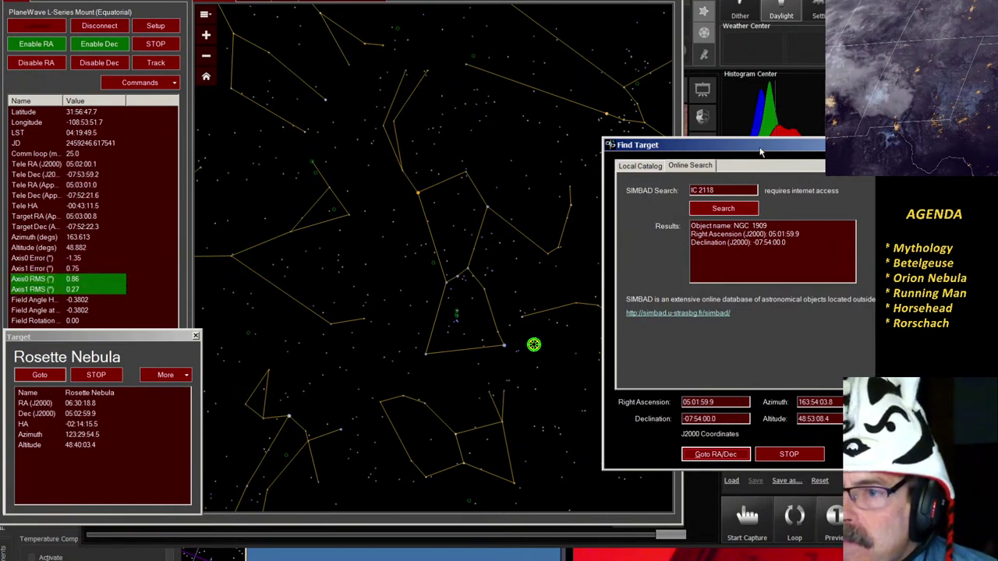
drag(762, 150, 134, 467)
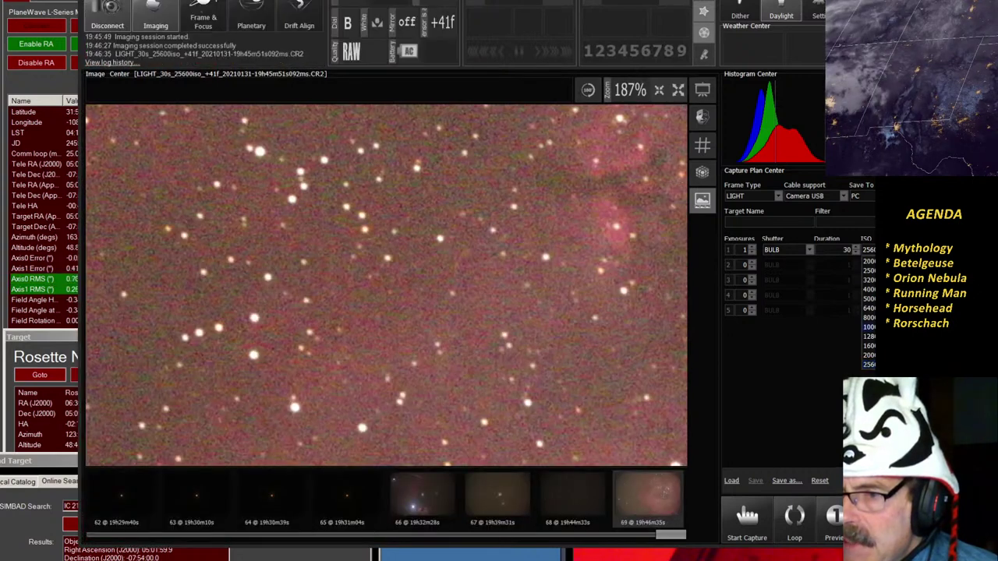
Set ISO 10000 and an exposure duration of 45 seconds, and start capturing the IC 2118 field.
key(Return)
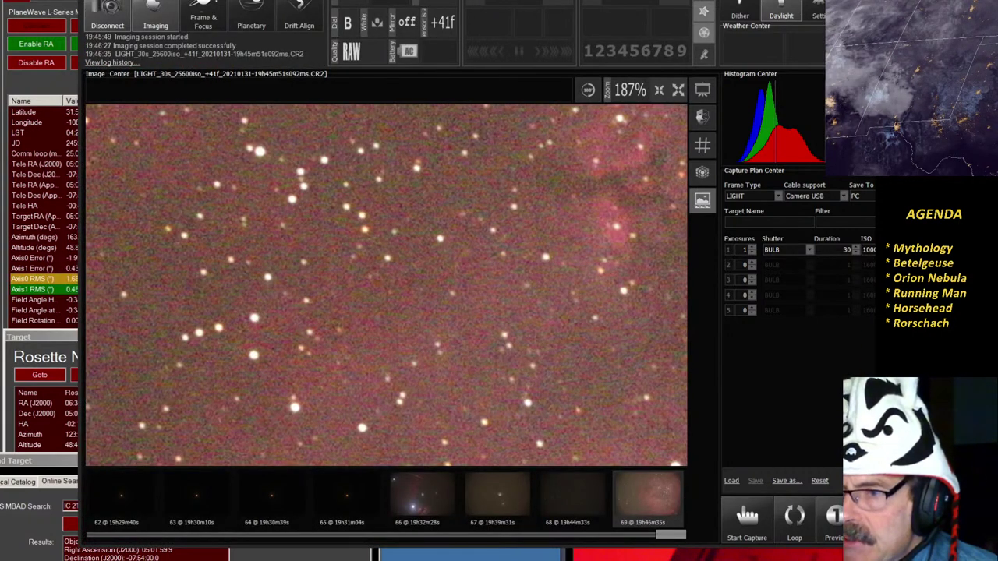
click(849, 249)
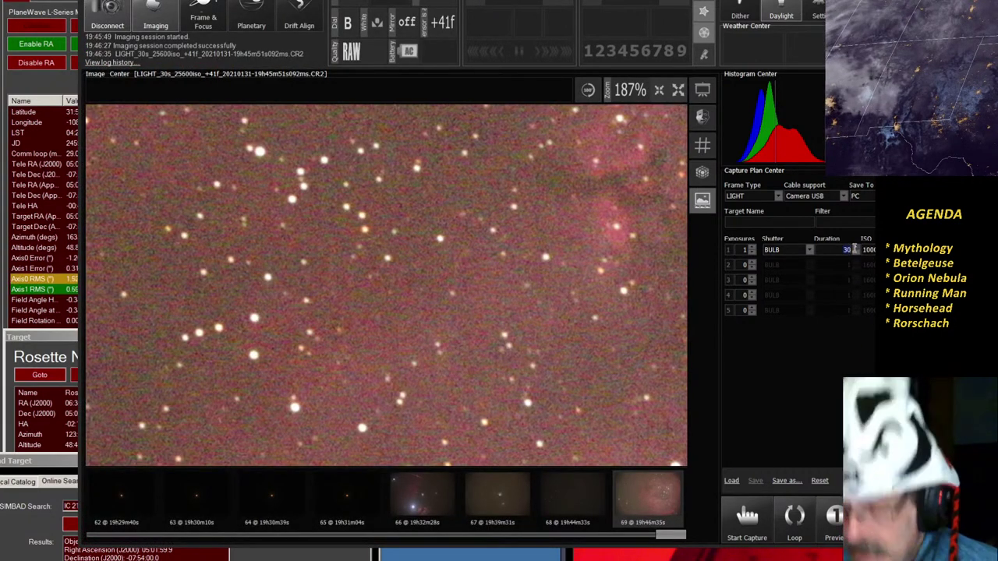
text(45)
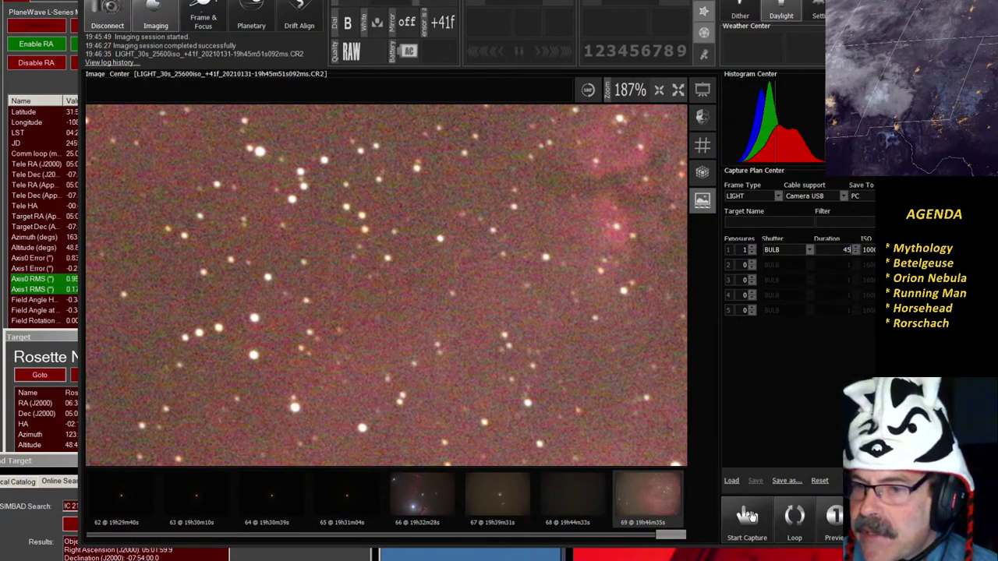
click(747, 516)
Page through the presentation from the Rosette Nebula slide to the wide-field photograph of the Orion constellation.
click(464, 558)
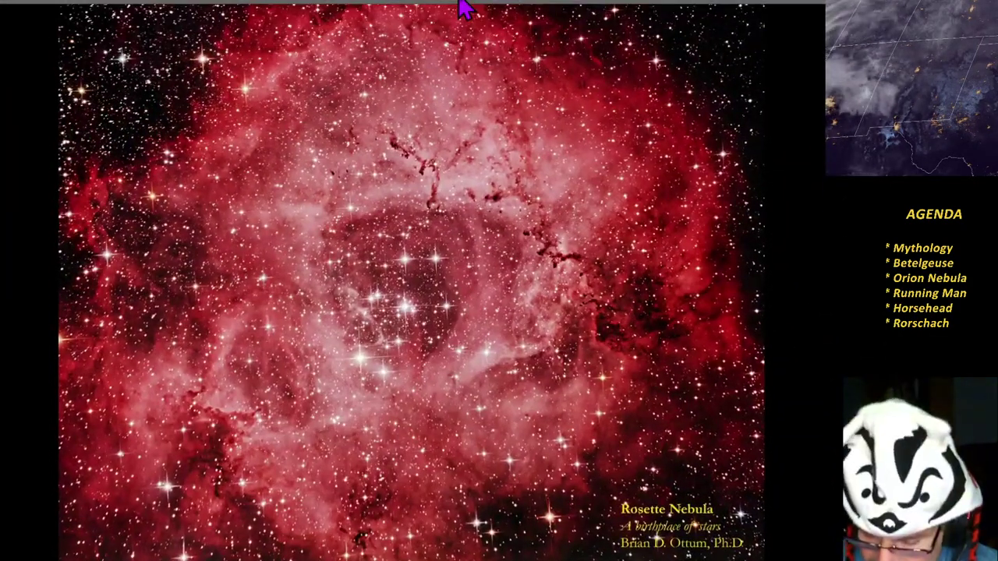
key(Right)
key(Right)
key(Right)
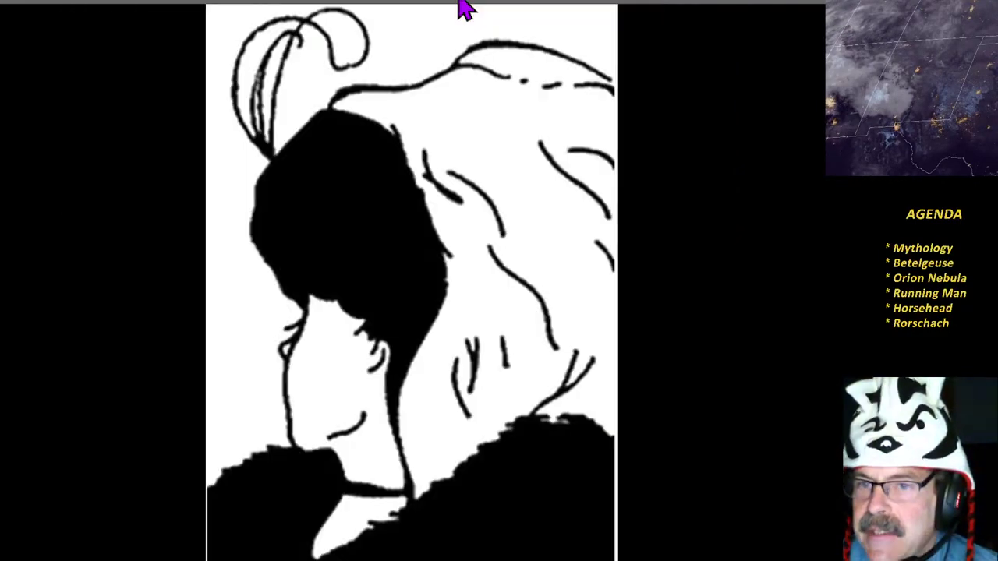
key(Right)
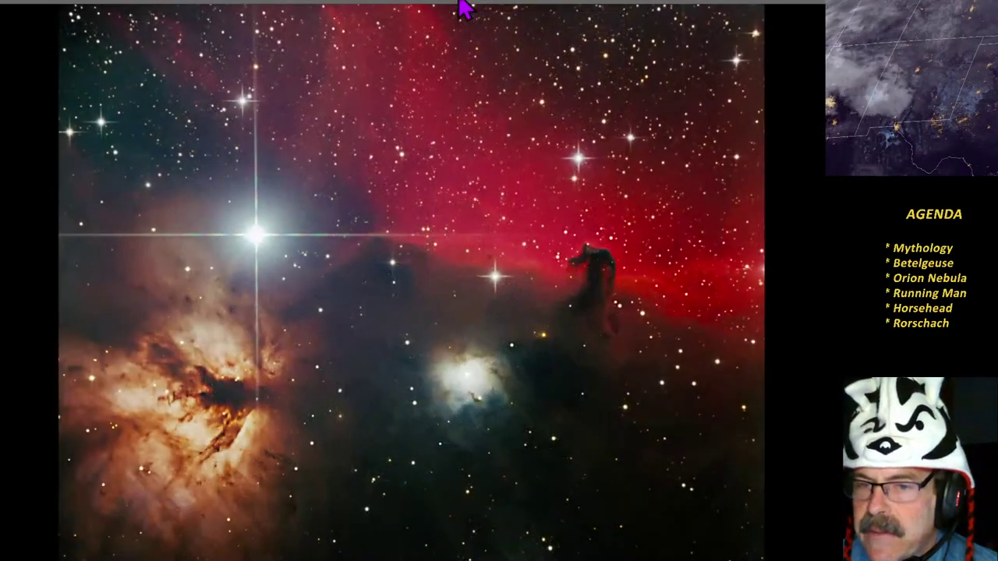
key(Right)
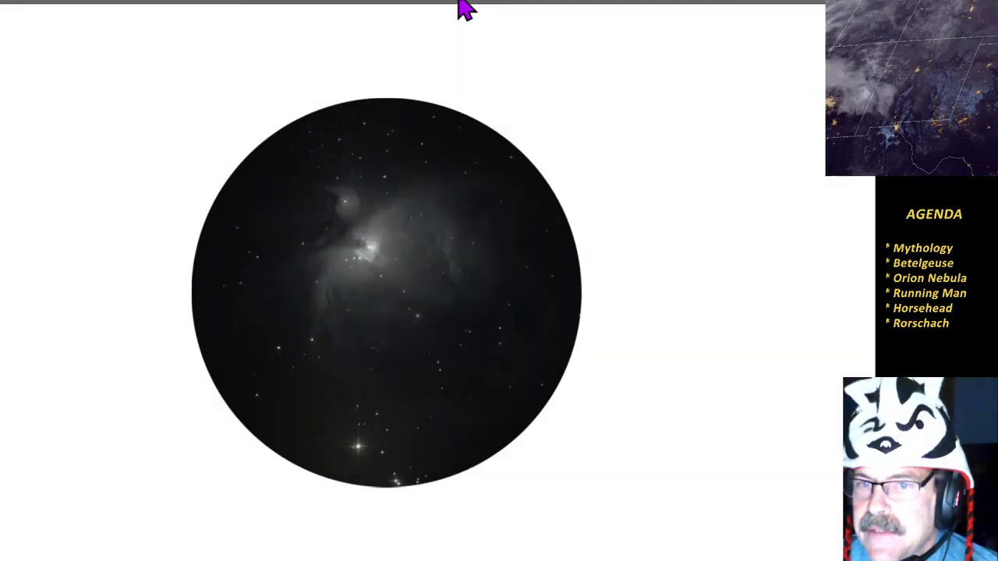
key(Right)
key(Right)
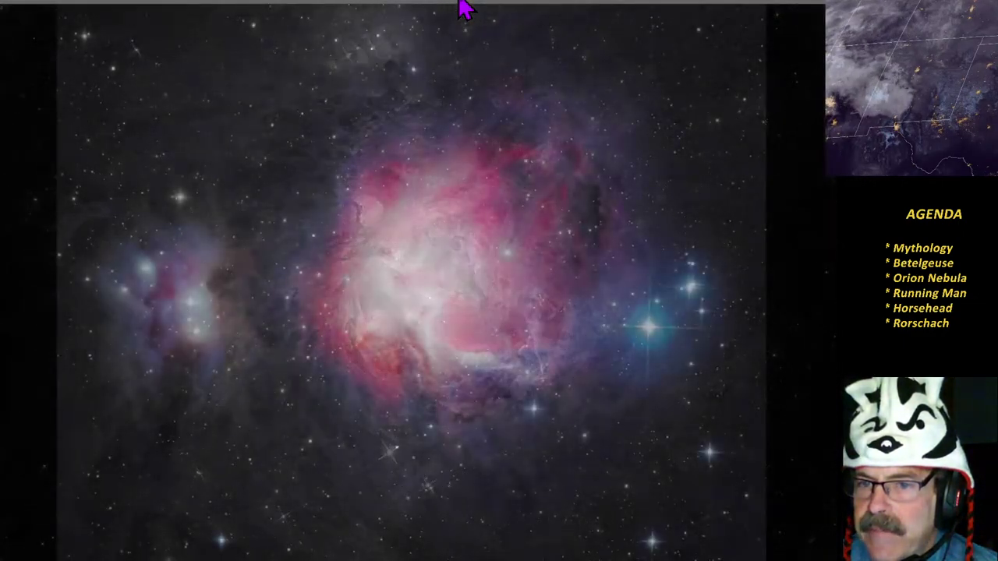
key(Right)
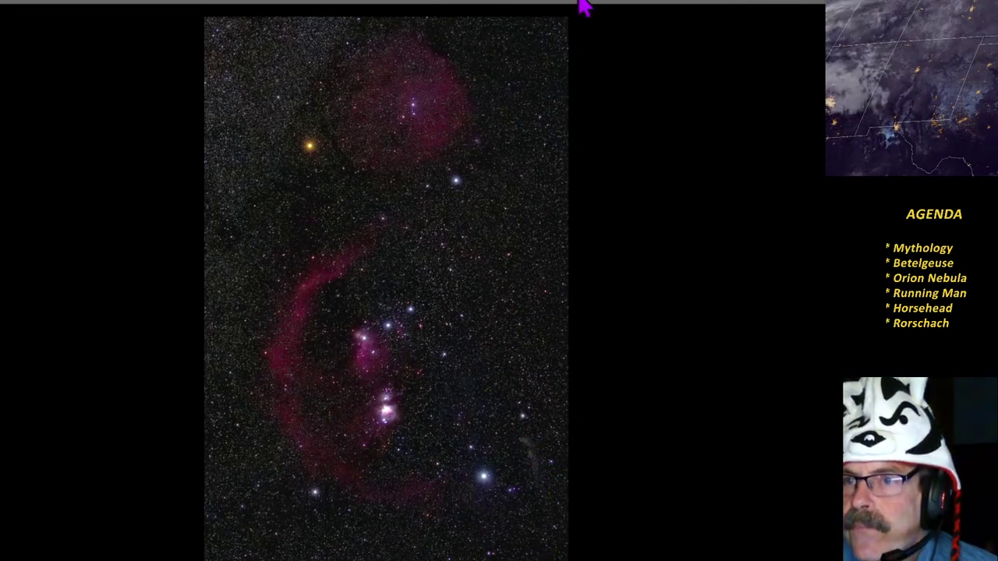
Return to the capture program and inspect the 45-second ISO 10000 image full screen, then leave the full-screen view.
drag(584, 4, 549, 558)
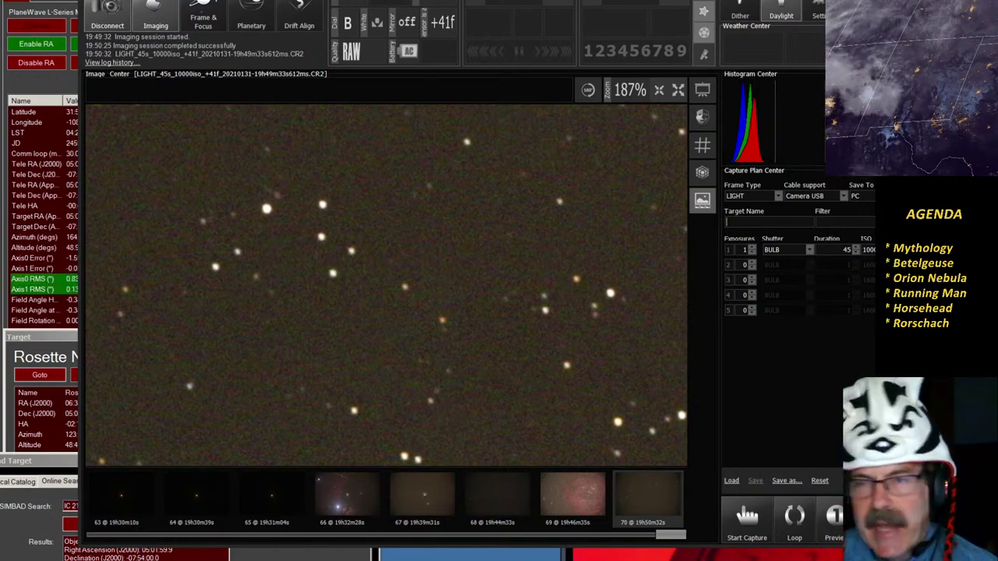
click(727, 221)
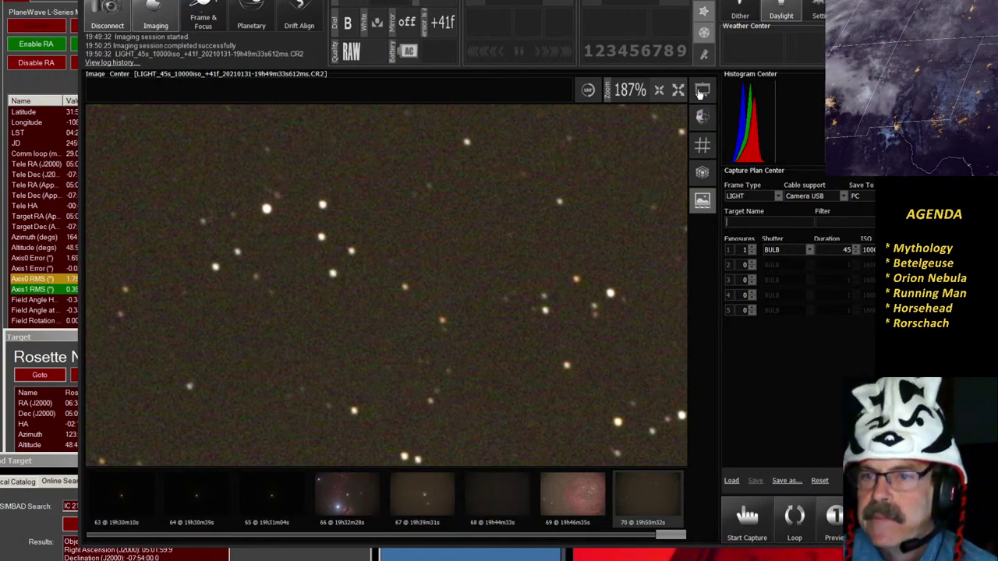
click(700, 91)
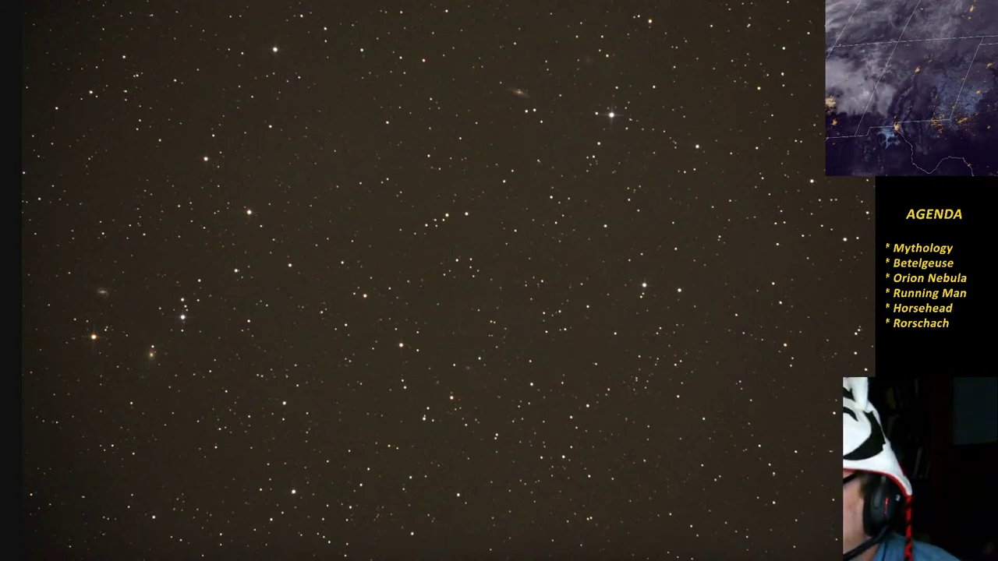
key(Escape)
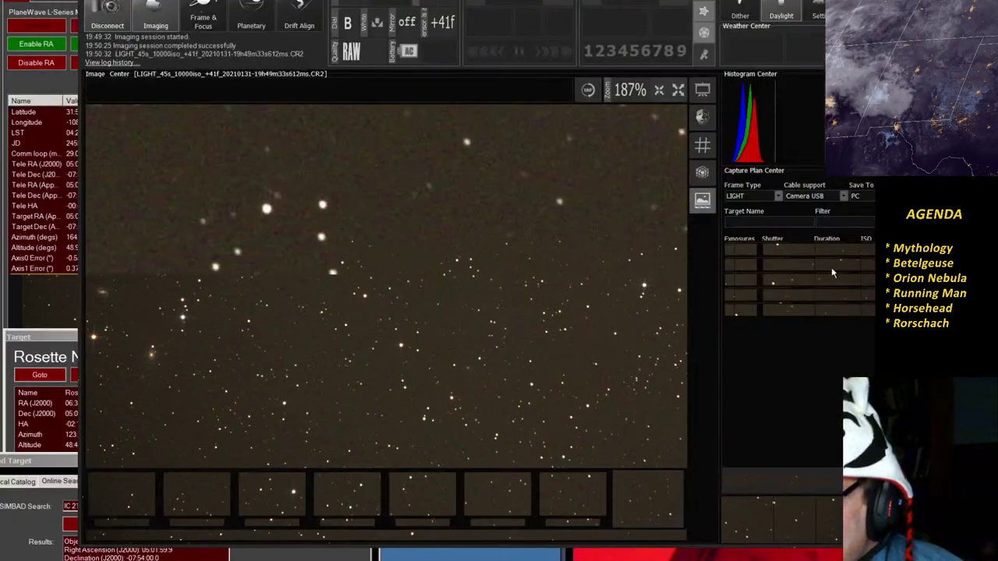
Set the ISO to 25600, capture another 45-second image of the IC 2118 field, and show it full screen.
click(867, 250)
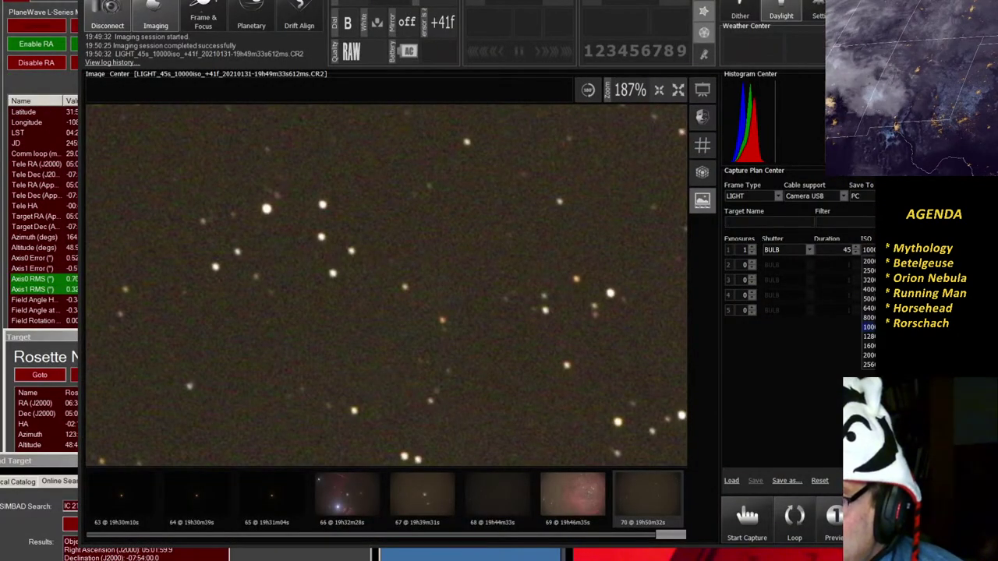
click(871, 367)
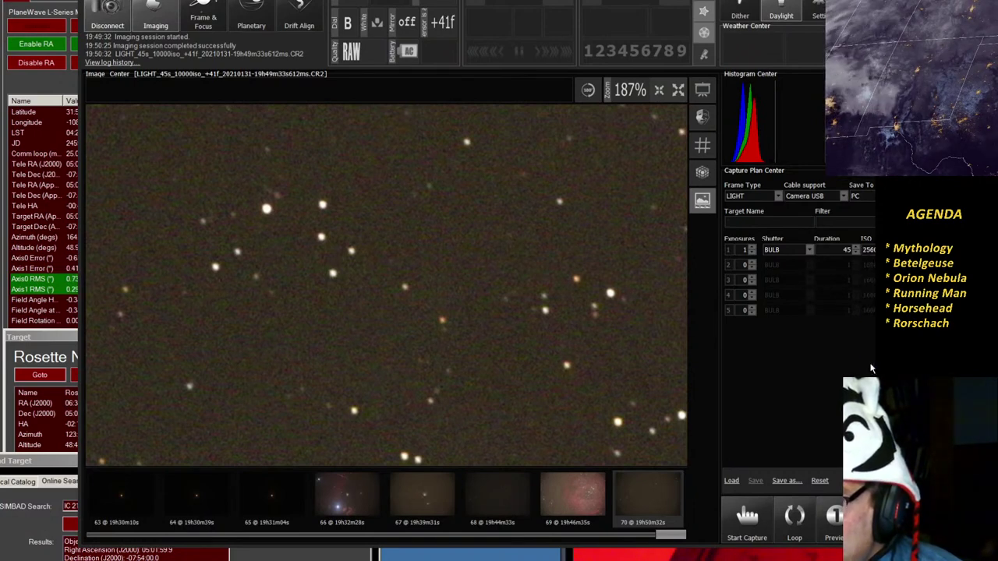
click(747, 516)
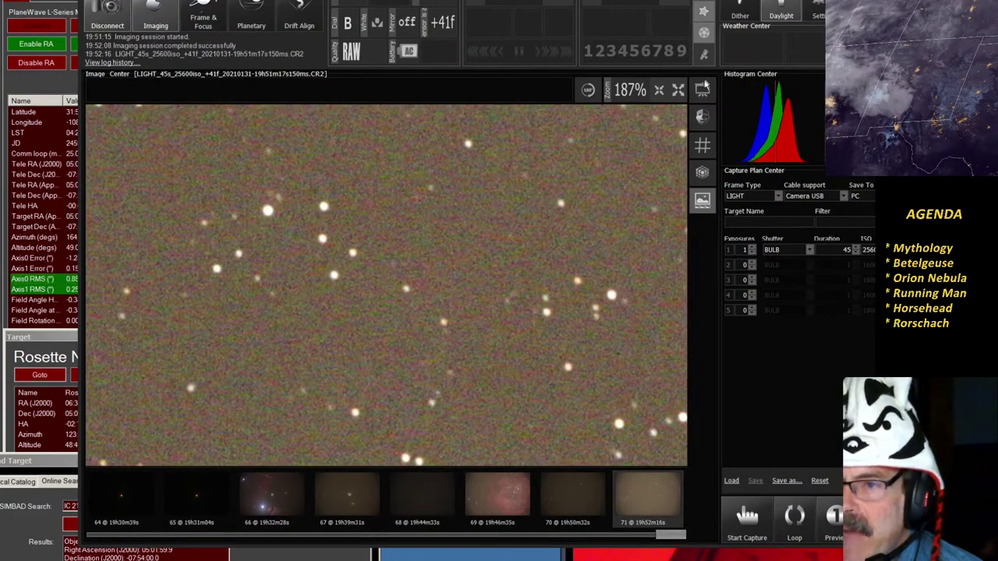
click(702, 90)
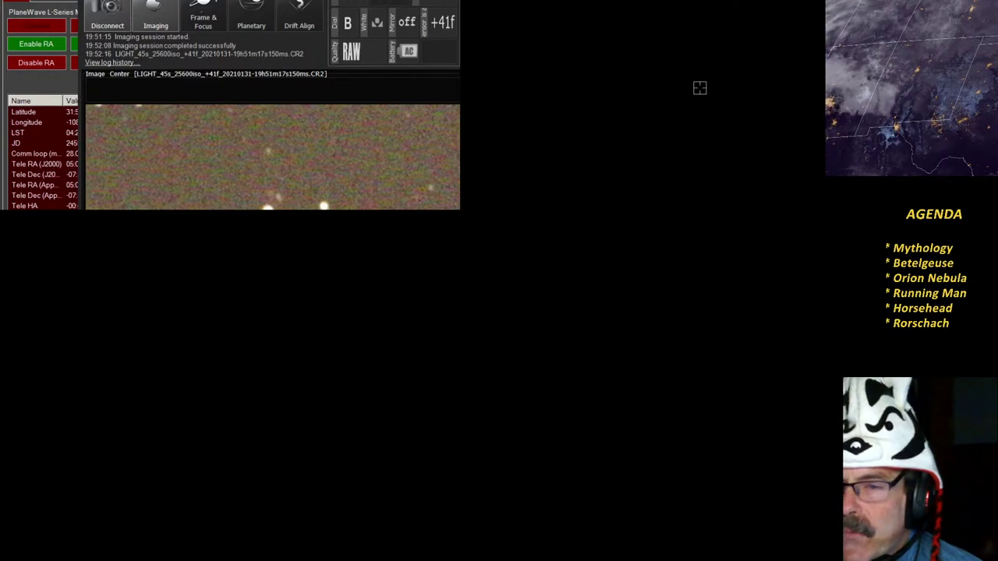
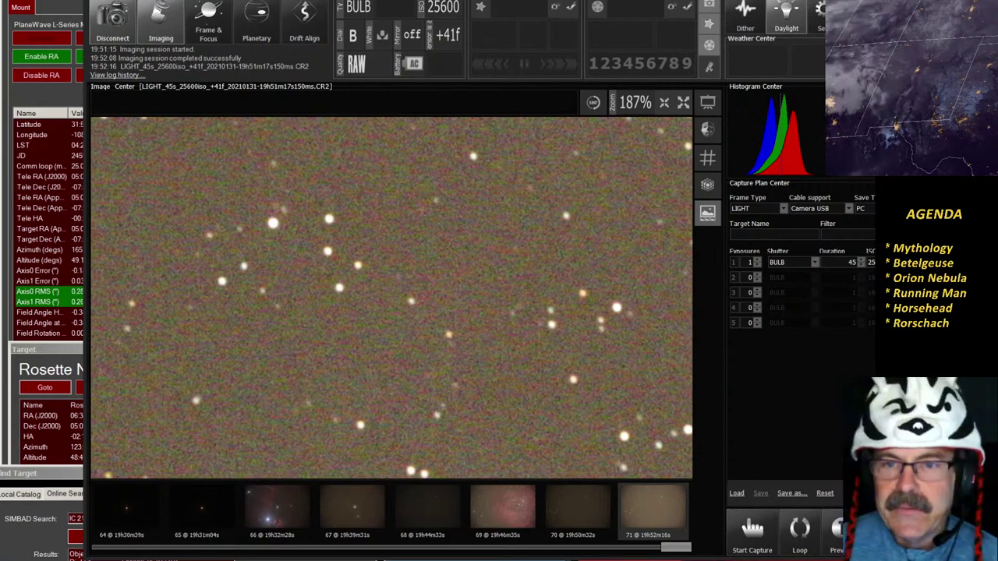
Open a File Explorer window over the capture program and move it mostly out of the shared view.
key(super+e)
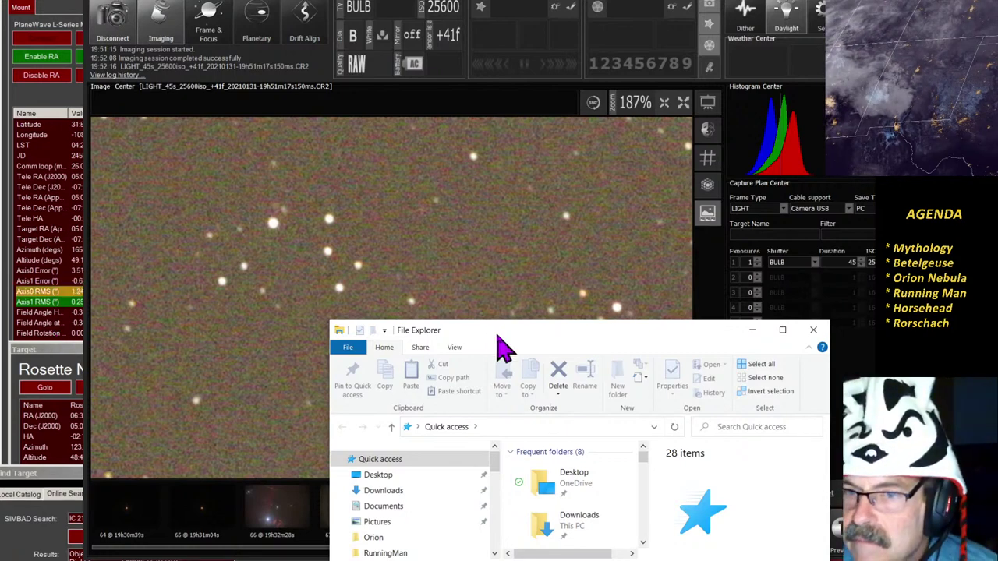
drag(496, 333, 494, 122)
scroll(490, 324, down, 5)
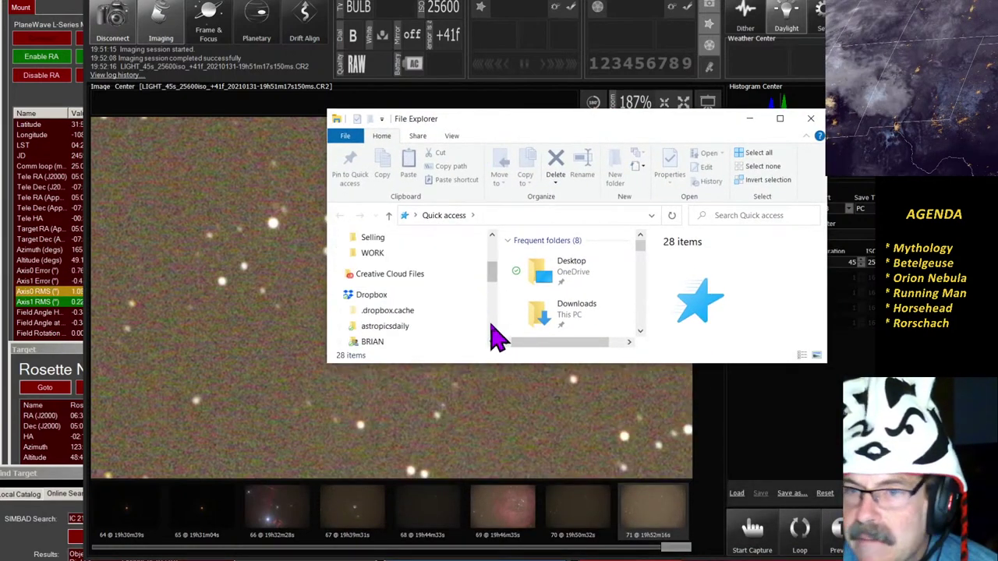
click(748, 118)
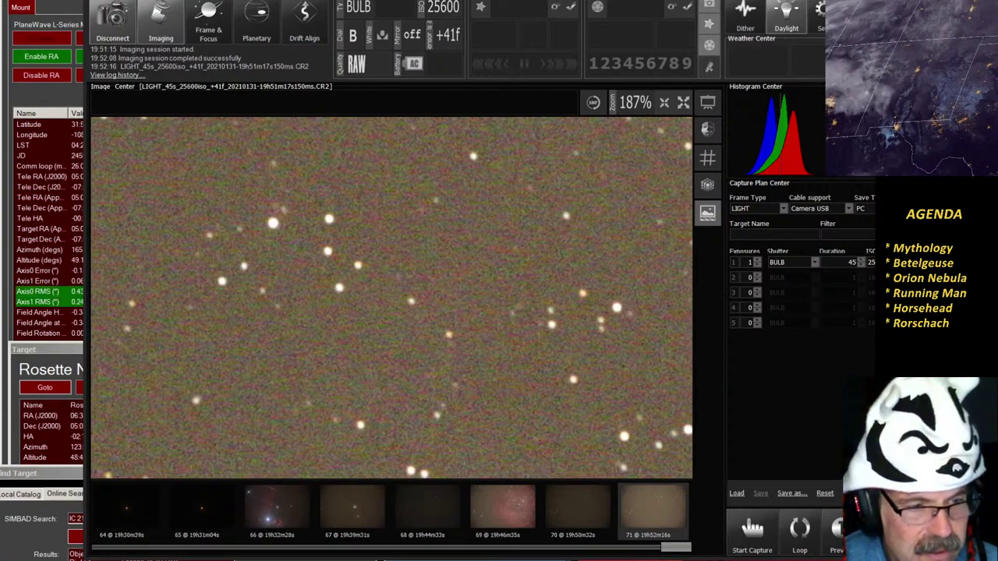
key(alt+Tab)
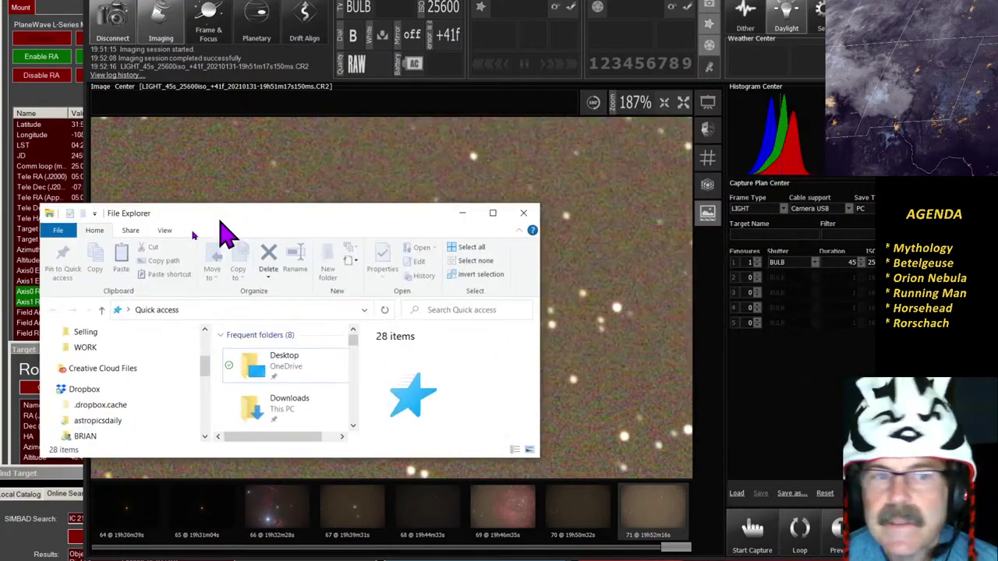
drag(219, 221, 0, 410)
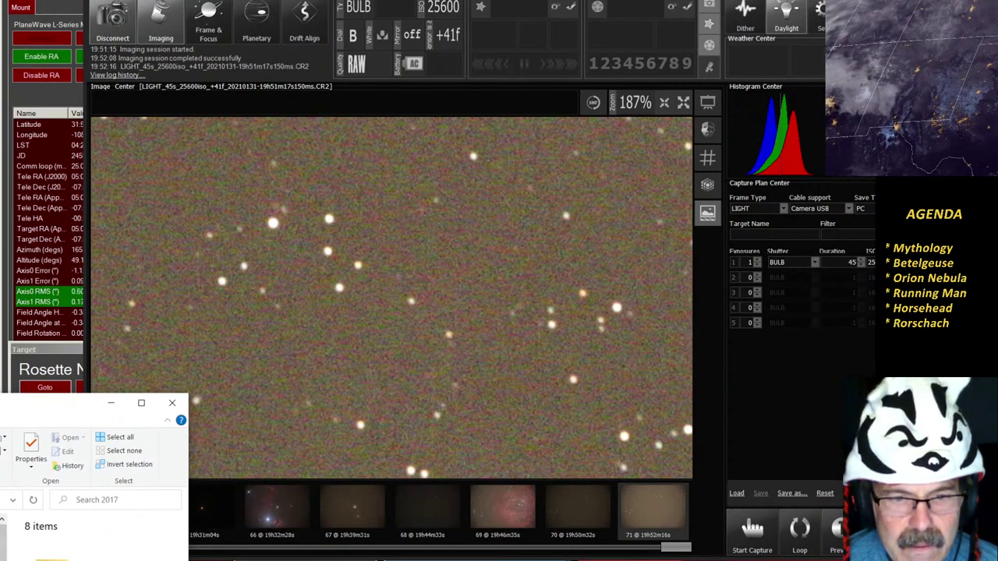
Look through the 2017 and Alger_2016 folders inside Astro_6D, and close the file window.
drag(78, 404, 78, 285)
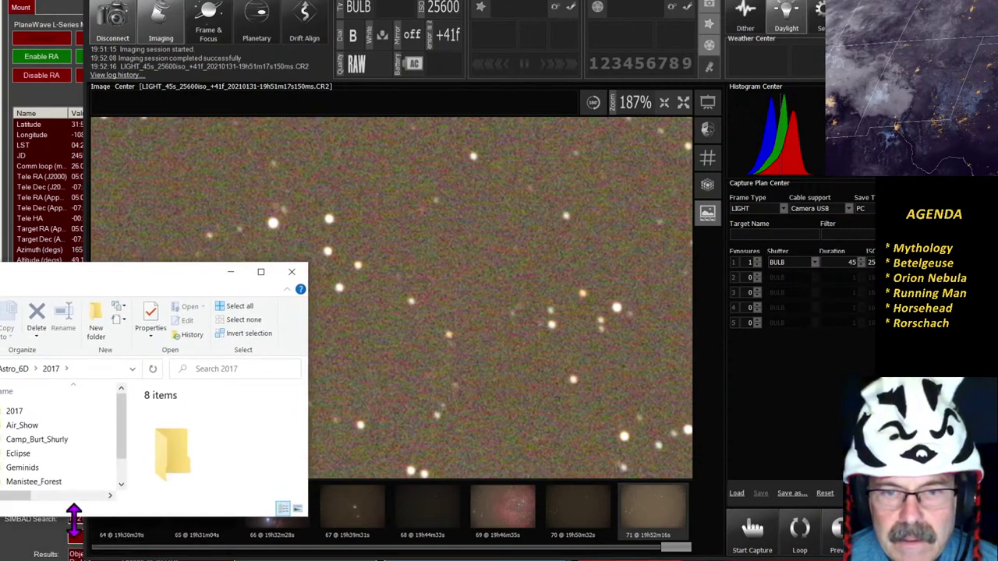
drag(127, 461, 129, 491)
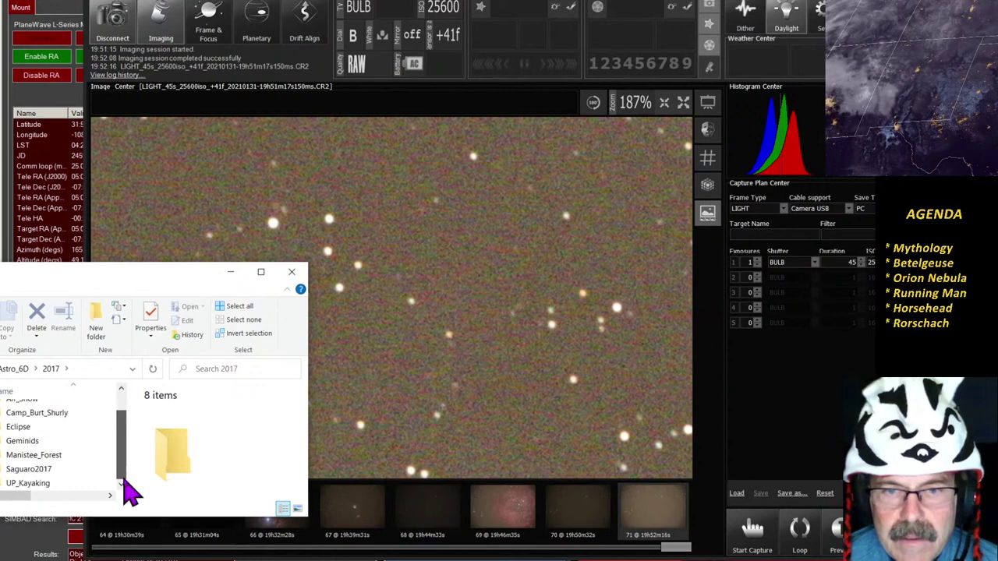
click(15, 368)
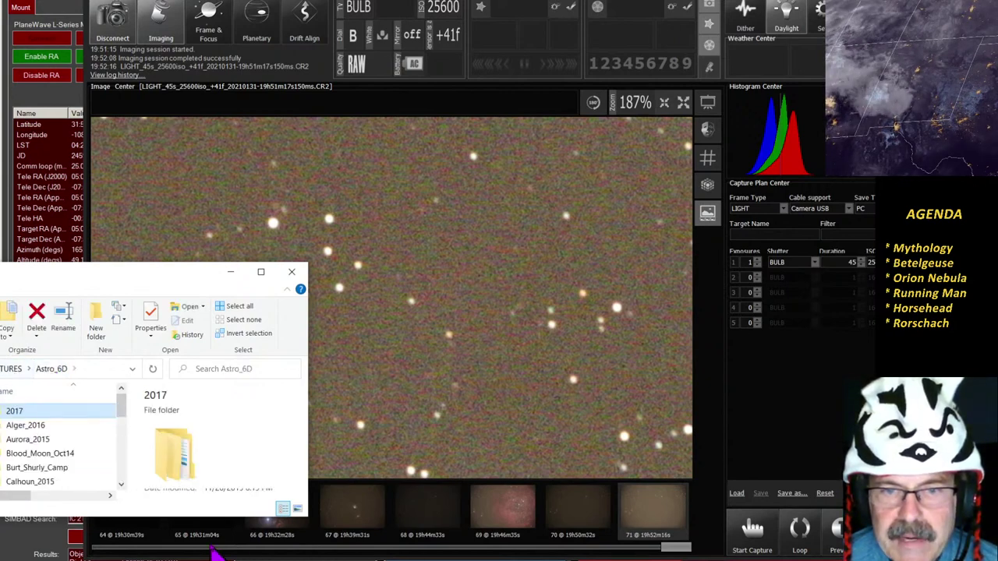
double_click(20, 425)
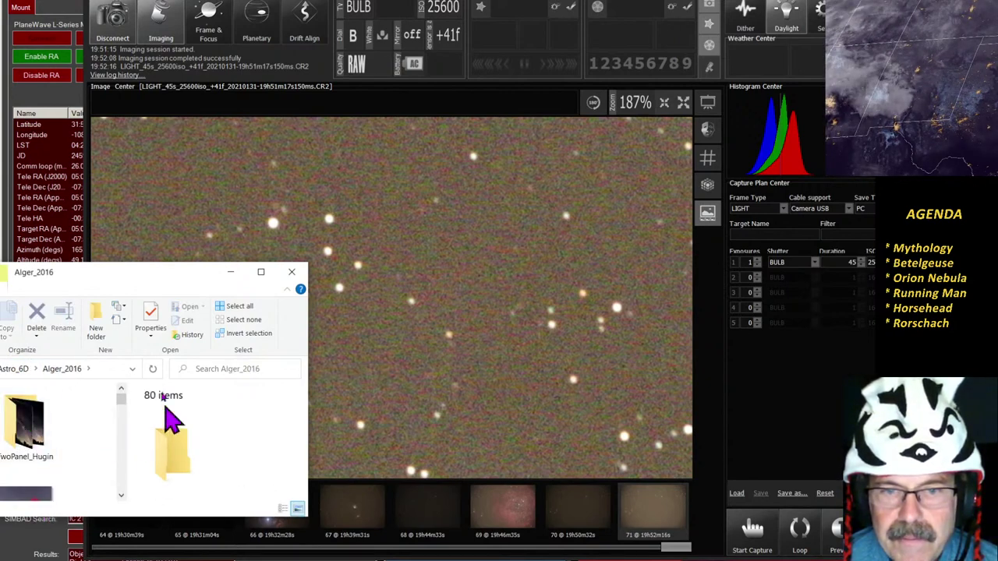
click(291, 273)
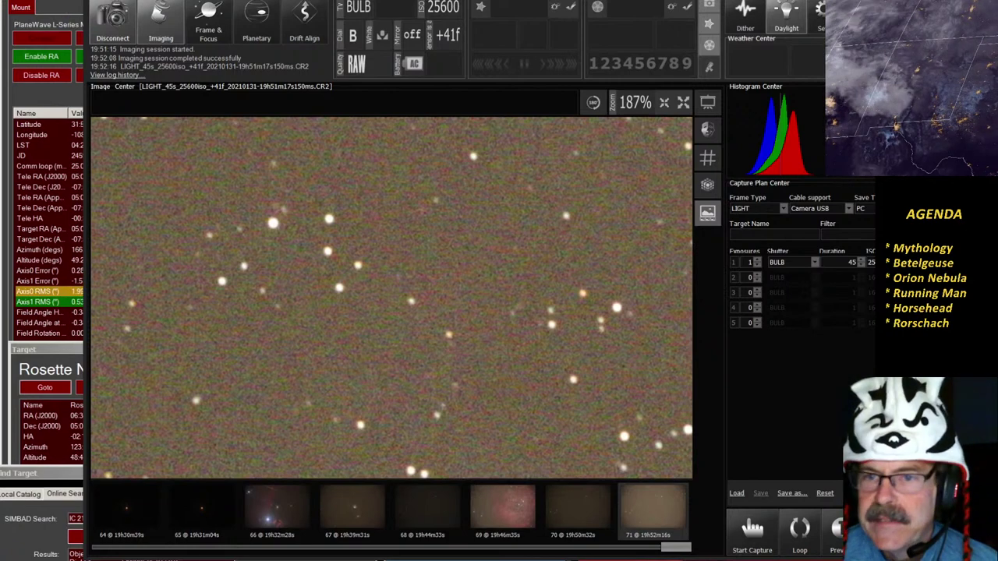
Switch to the mount control program, pick Sirius on the sky chart and slew the telescope to it.
key(alt+Tab)
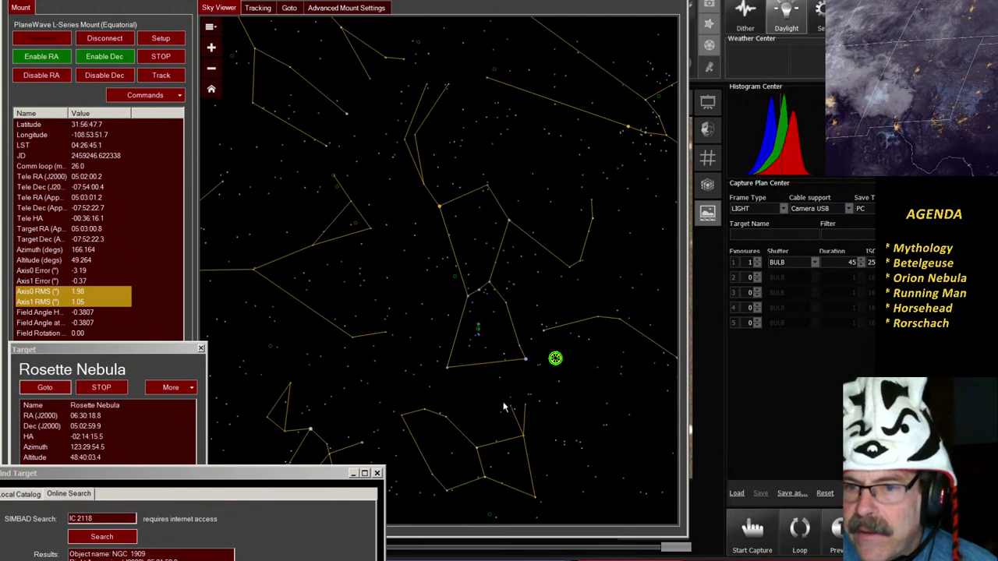
click(314, 425)
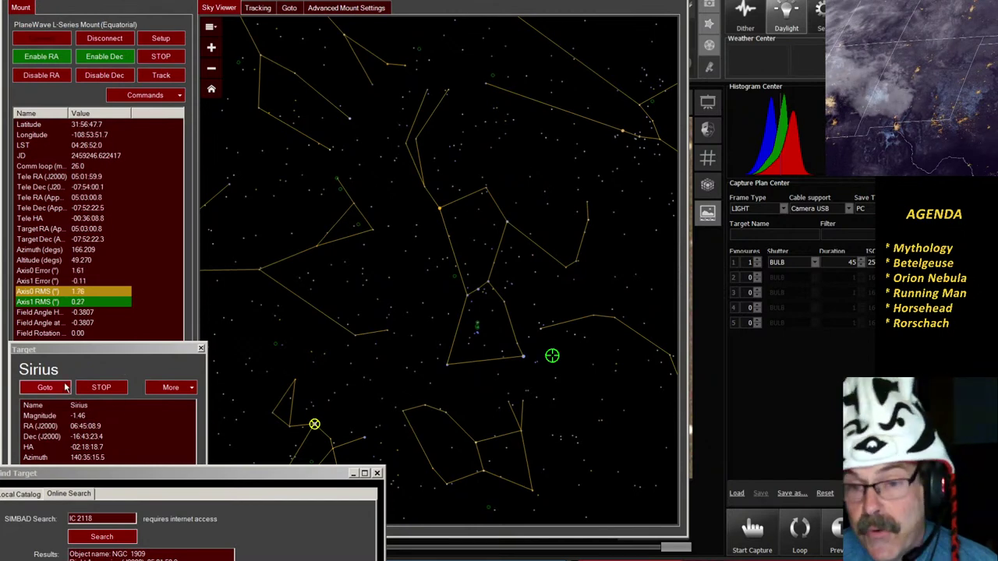
click(47, 390)
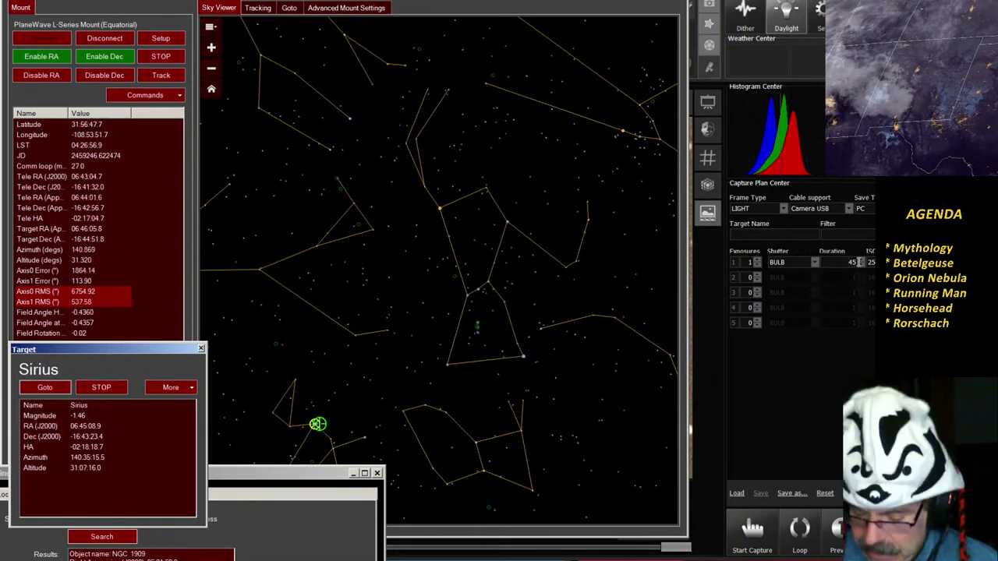
Set the exposure duration to 1 second, capture an image of Sirius and show it full screen.
double_click(860, 262)
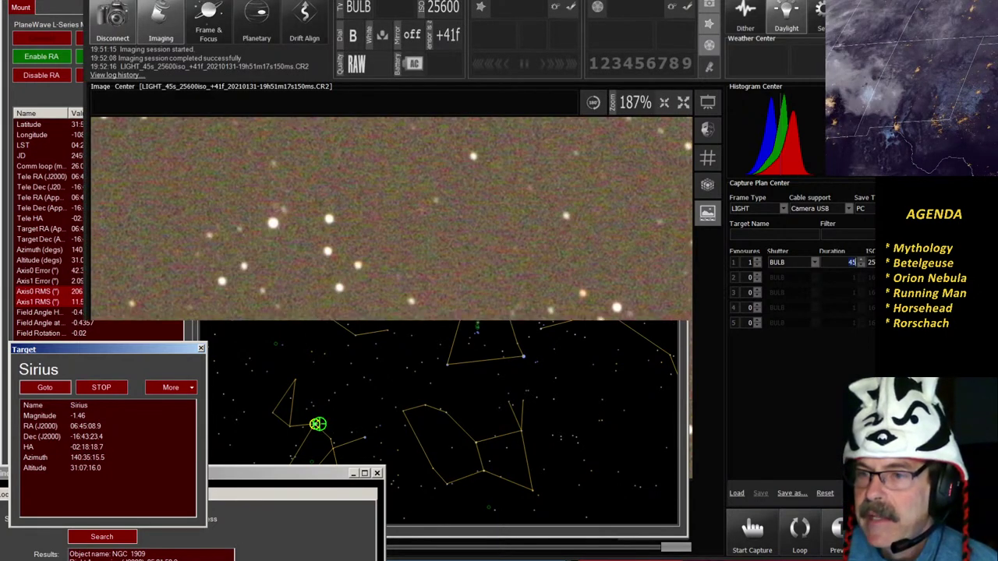
text(1)
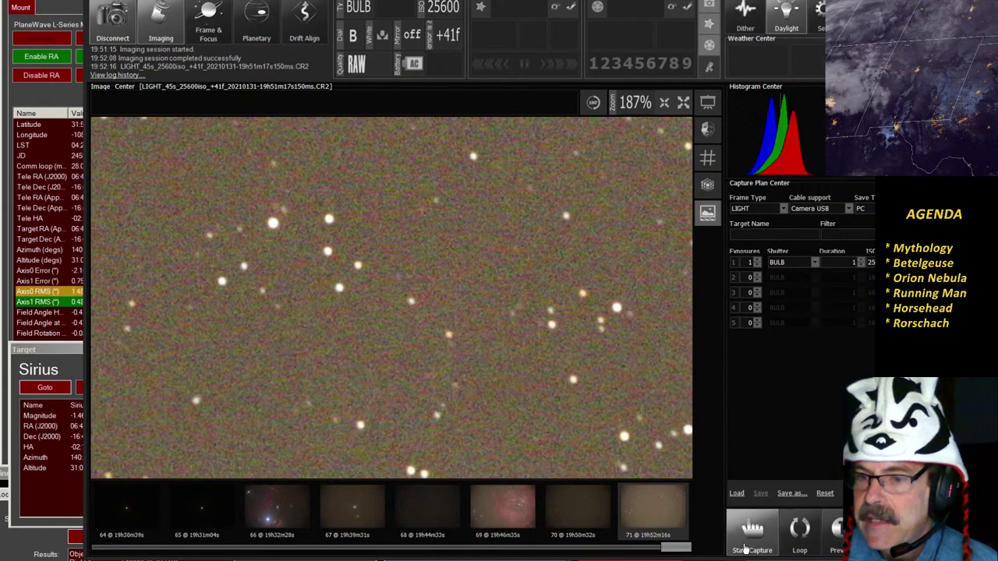
click(746, 548)
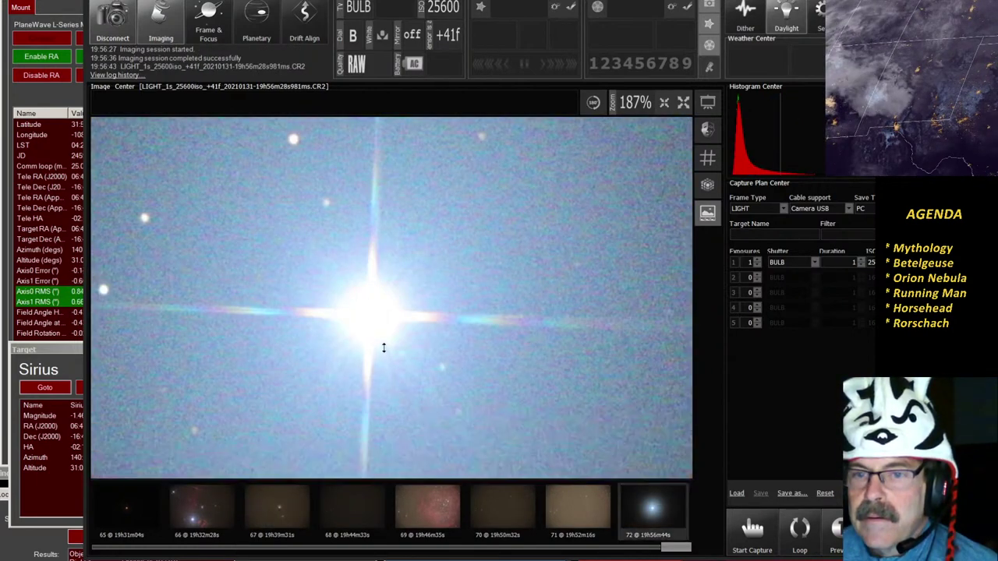
click(707, 106)
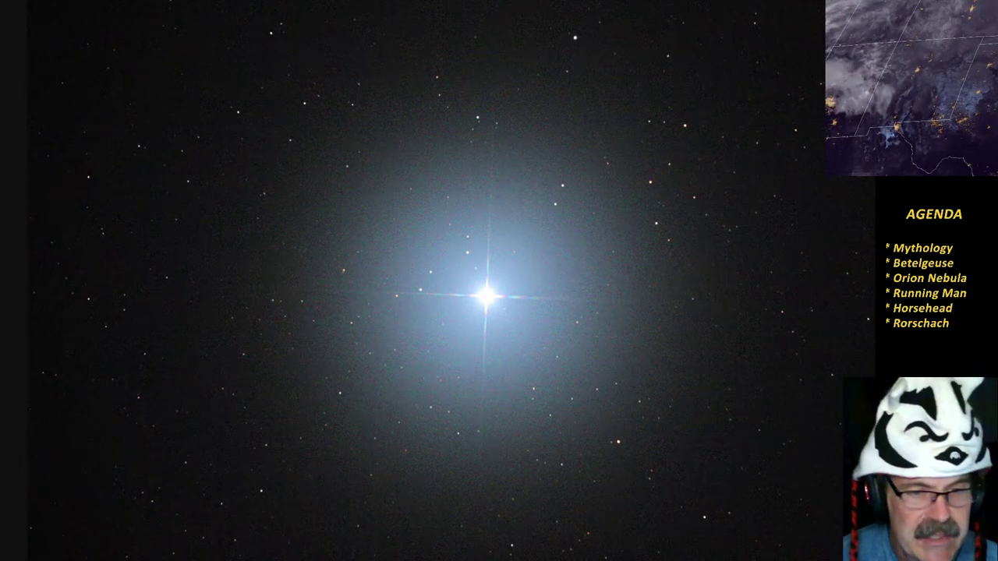
Switch to the web browser, search Google for the Thor's Helmet nebula and look through the results.
key(alt+Tab)
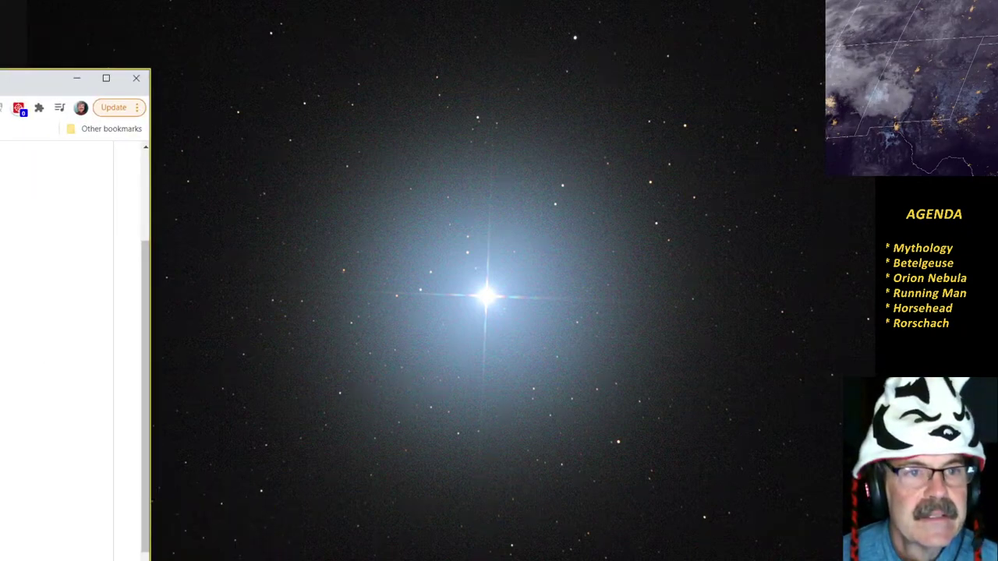
click(885, 34)
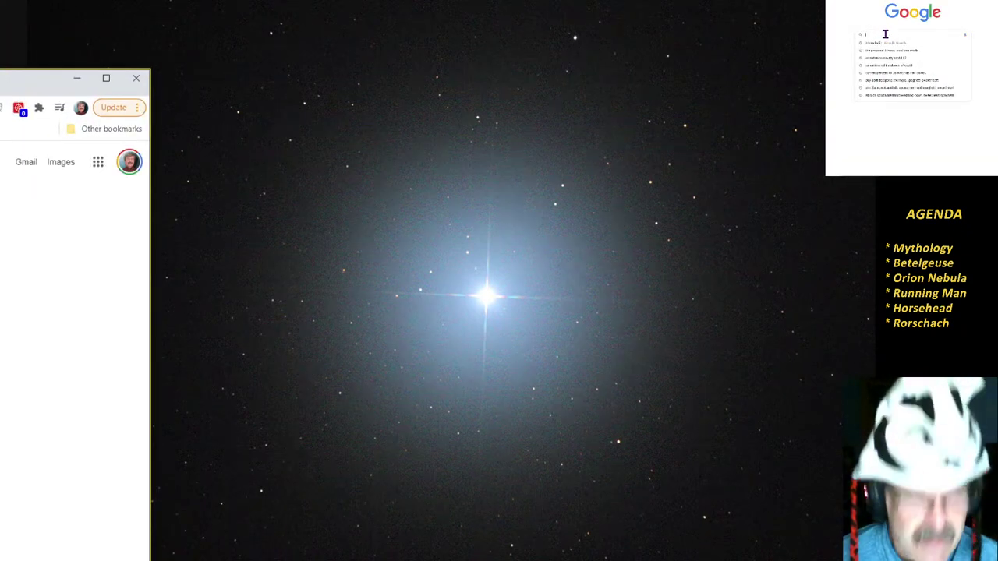
text(The snebula)
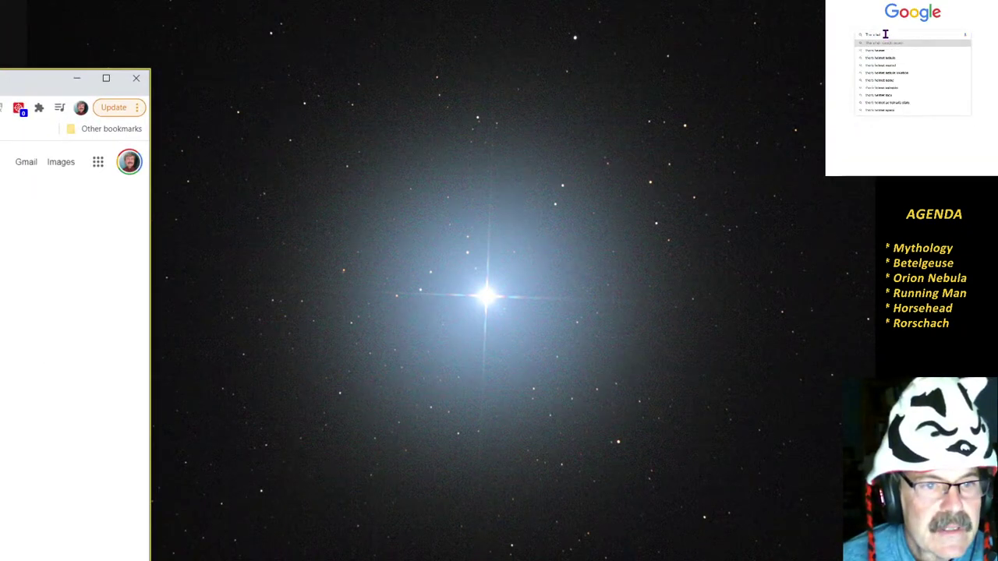
key(Return)
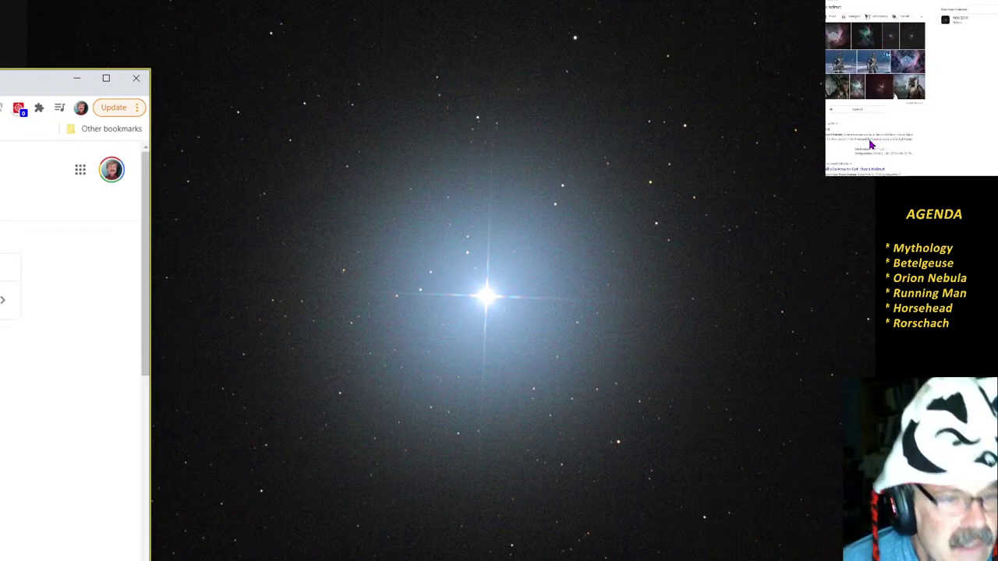
scroll(855, 110, down, 2)
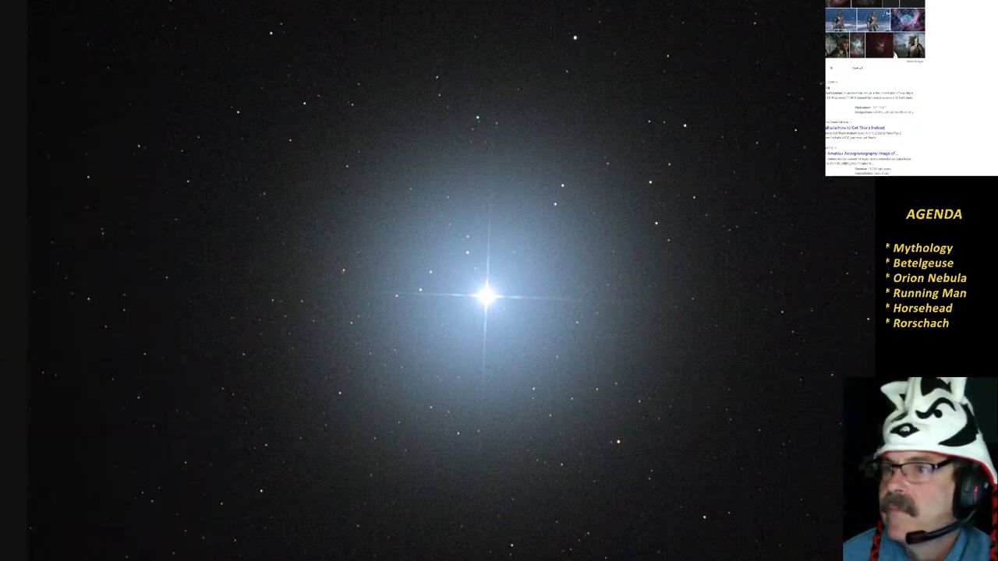
Return to the mount control program and search SIMBAD for NGC 2359.
key(alt+Tab)
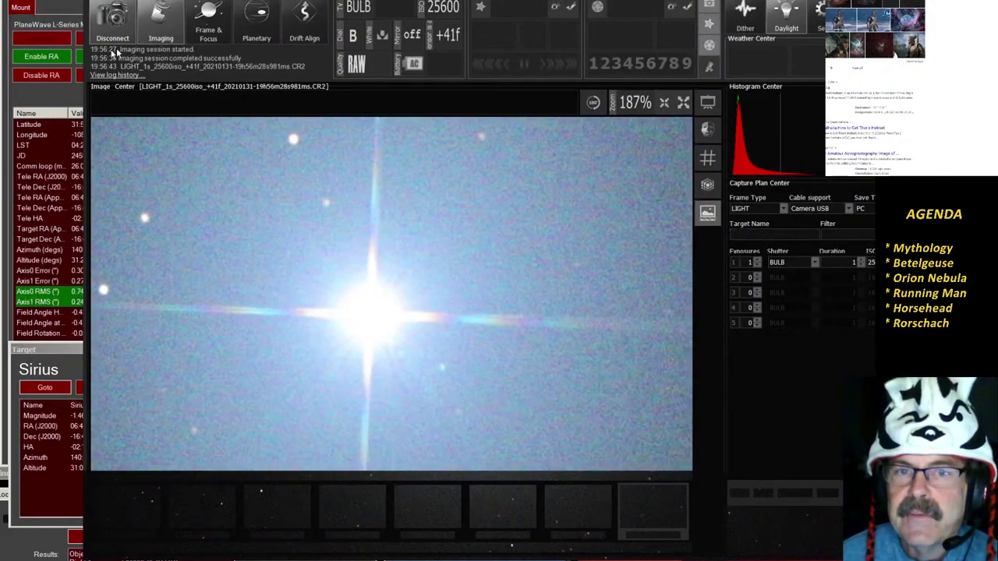
click(45, 106)
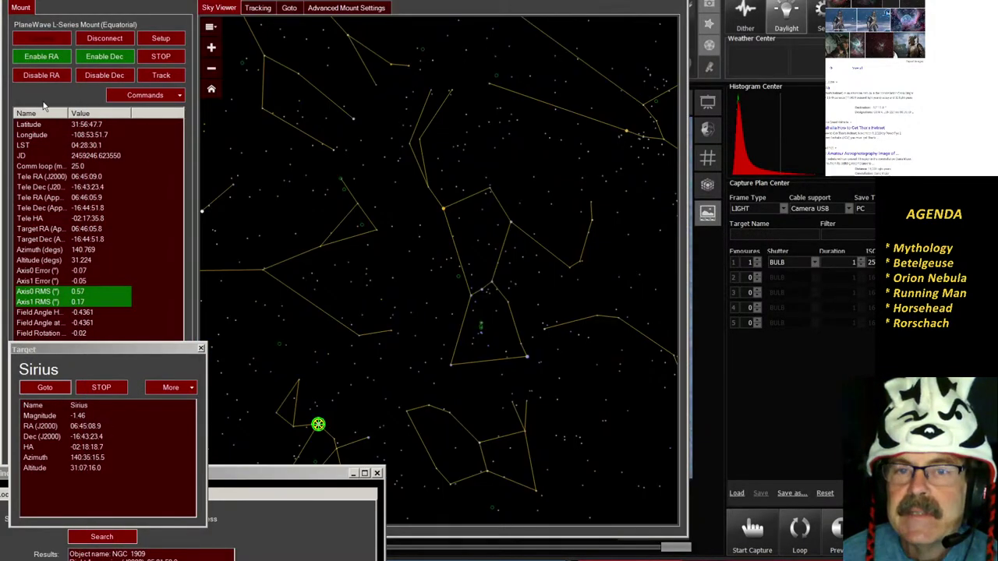
click(36, 8)
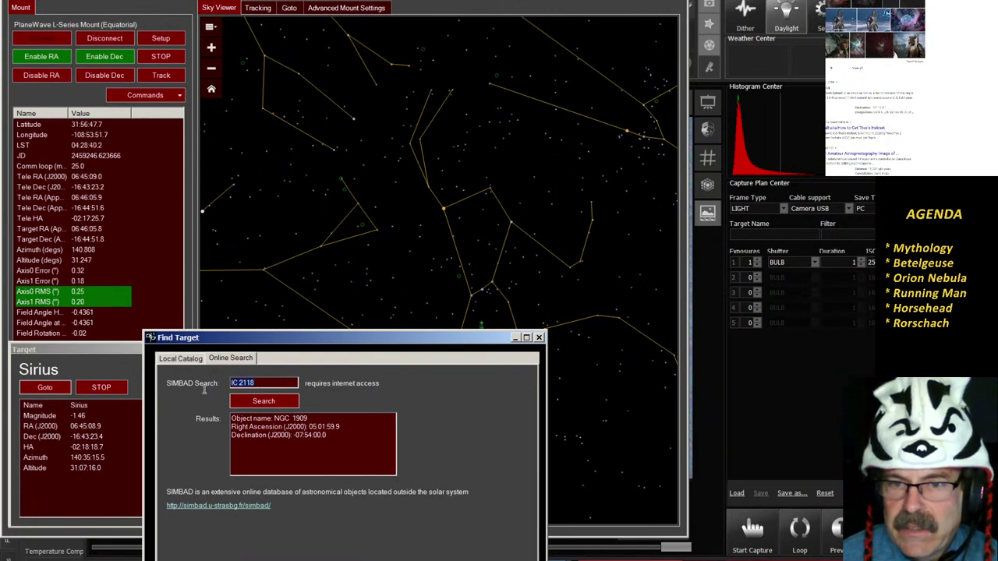
text(NGC 2359)
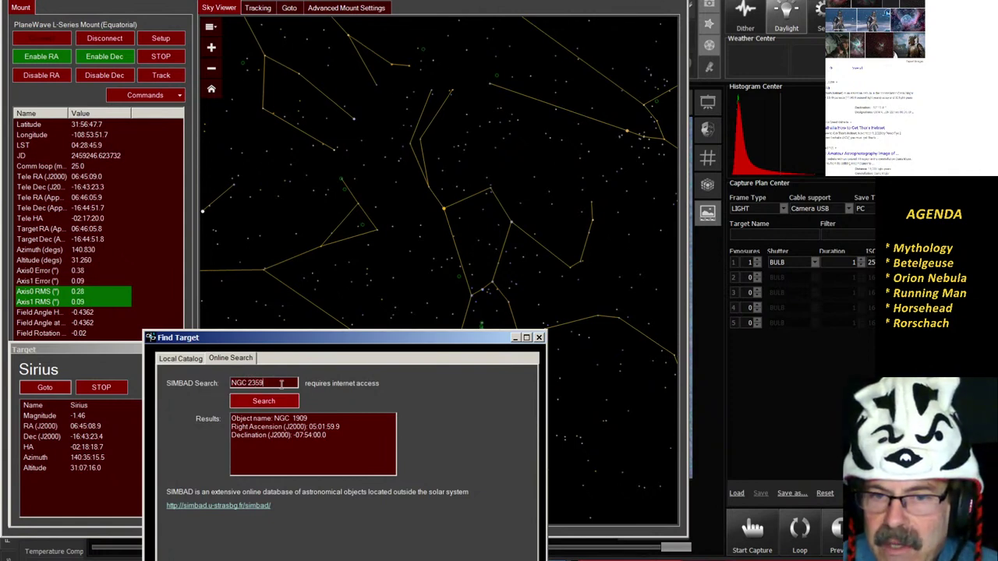
click(276, 402)
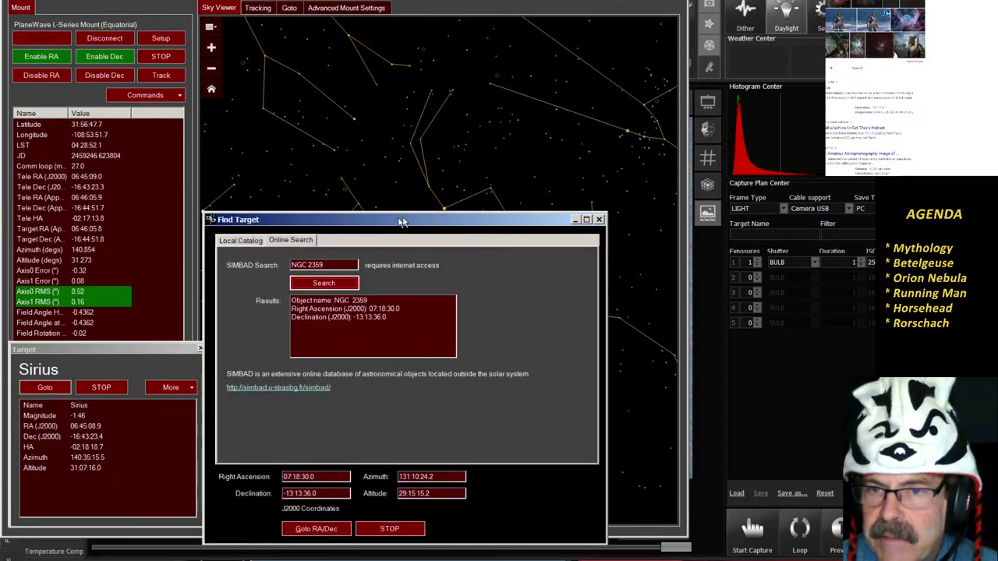
Slew the telescope to the NGC 2359 coordinates and move the Find Target window out of the way.
drag(399, 224, 614, 165)
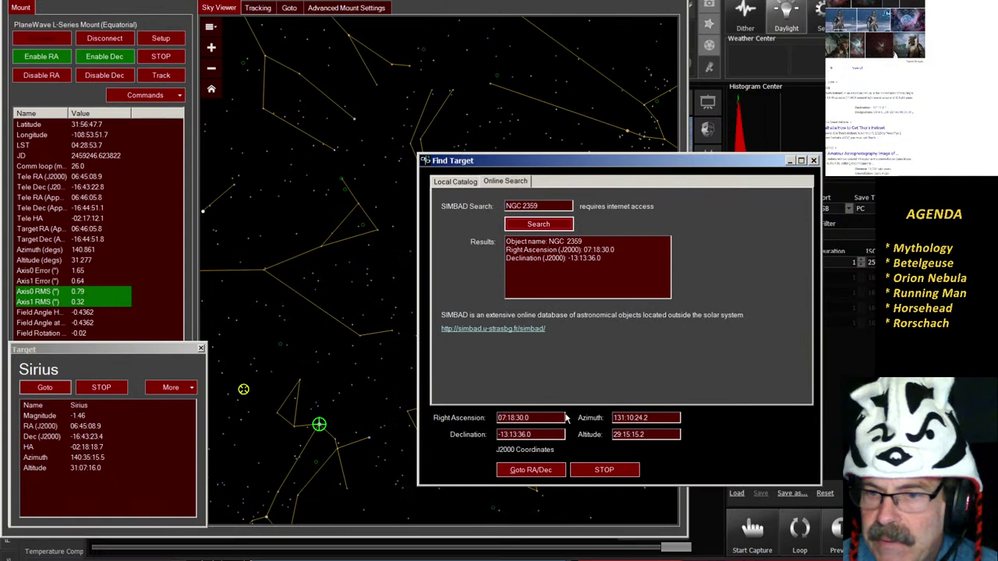
click(522, 470)
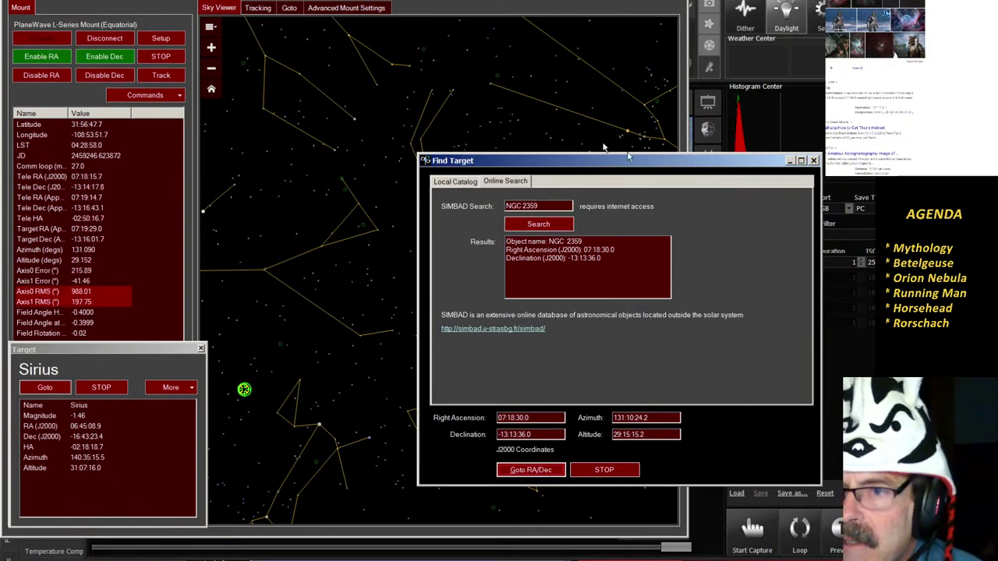
drag(663, 165, 649, 186)
drag(467, 181, 254, 478)
drag(515, 474, 381, 536)
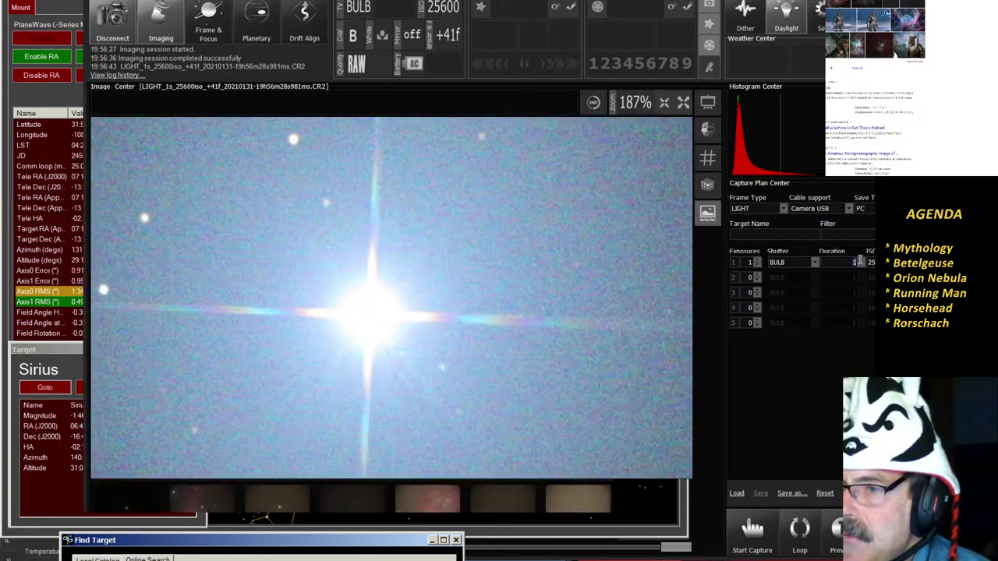
Set the exposure duration to 30 seconds at ISO 10000 and start capturing the NGC 2359 field.
text(30)
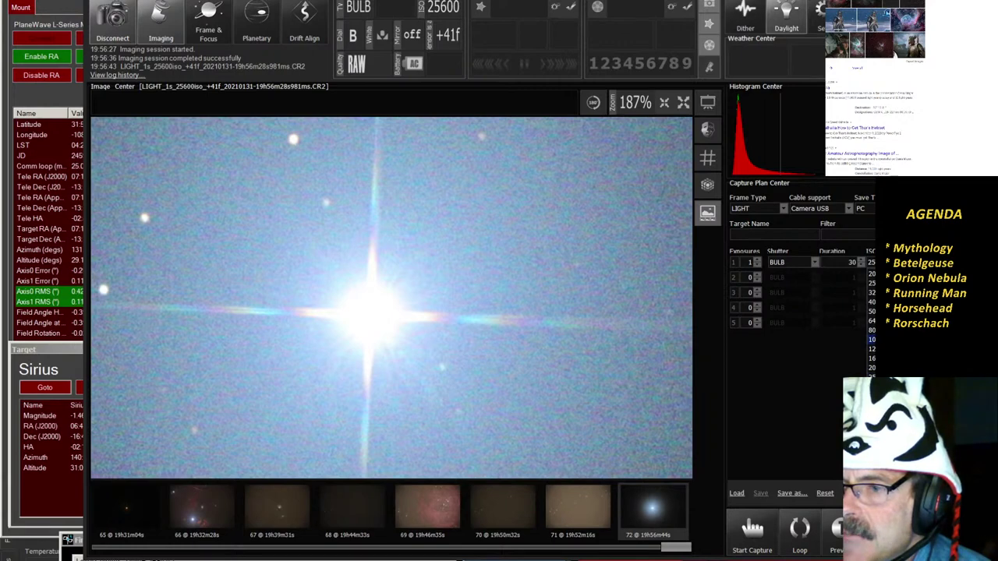
key(Return)
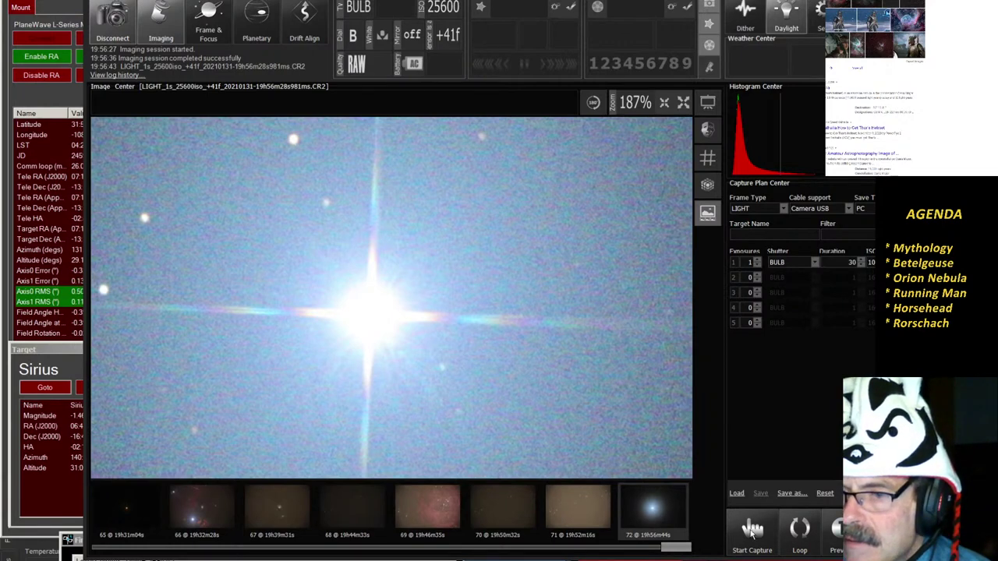
click(753, 532)
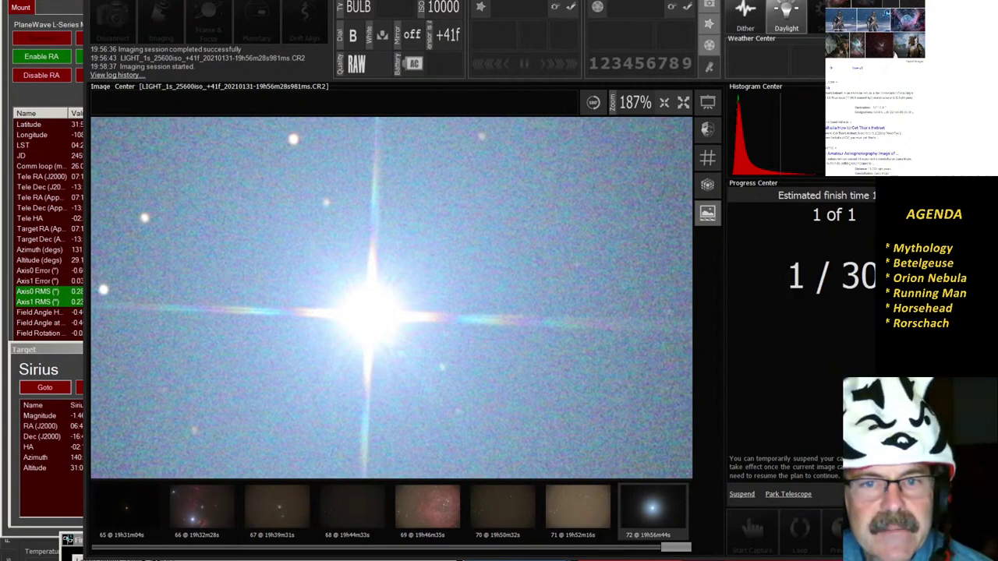
Open the Astro_5D folder inside PICTURES on the DATA (E:) drive, repositioning and enlarging the file window.
key(super+e)
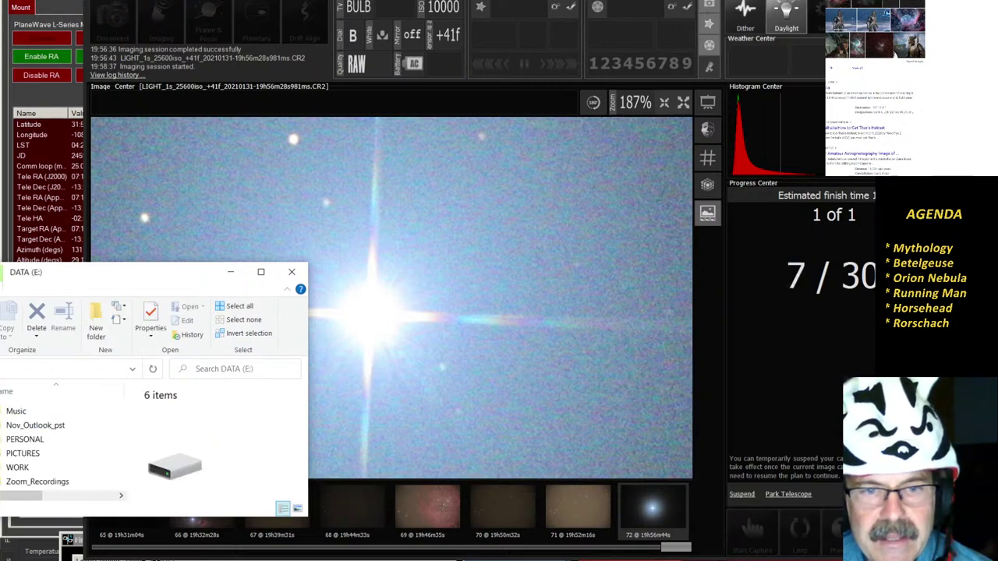
double_click(23, 453)
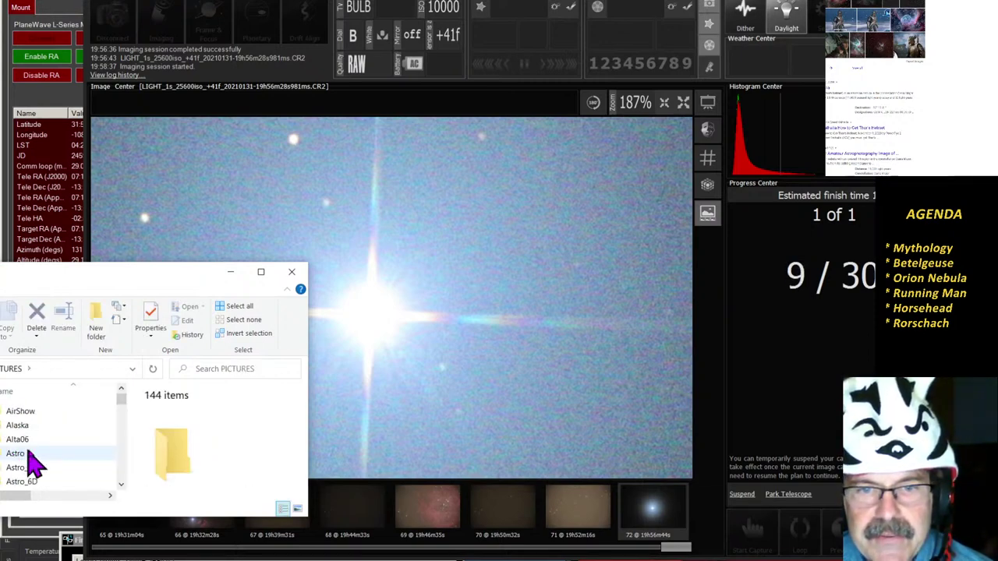
double_click(23, 467)
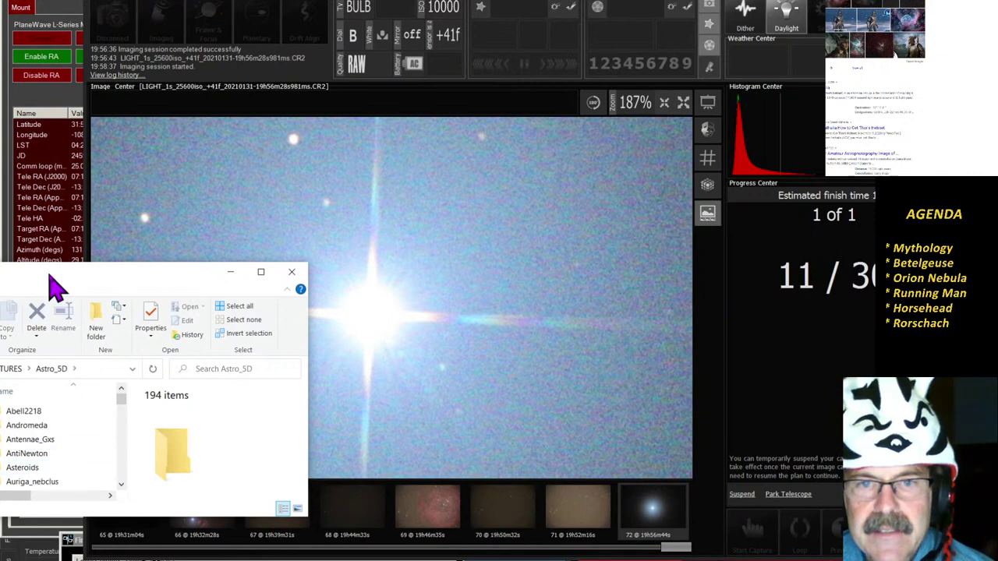
drag(59, 287, 4, 181)
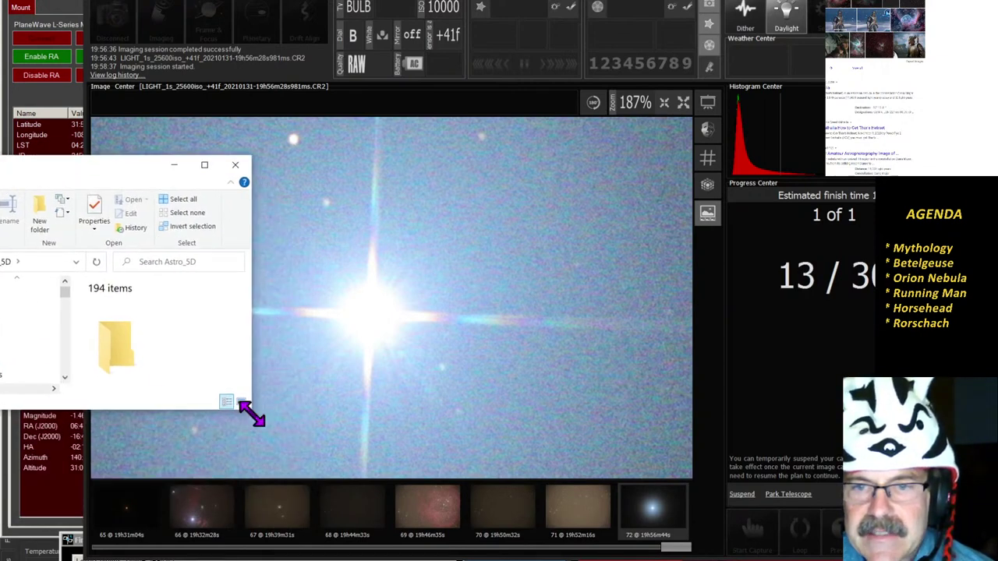
drag(251, 410, 316, 558)
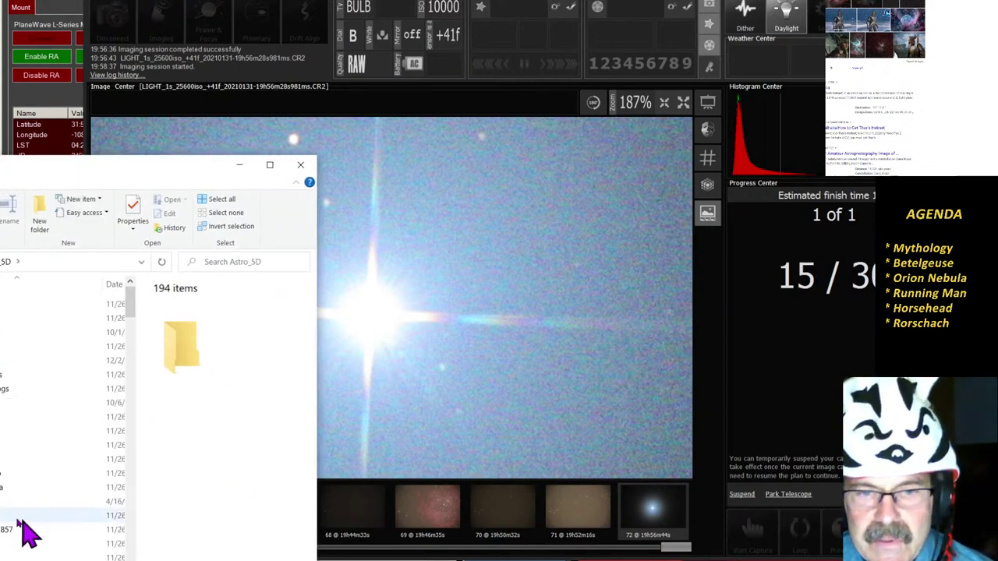
Find the NGC2359_Thelmet folder in the Astro_5D list and open it.
scroll(15, 532, down, 20)
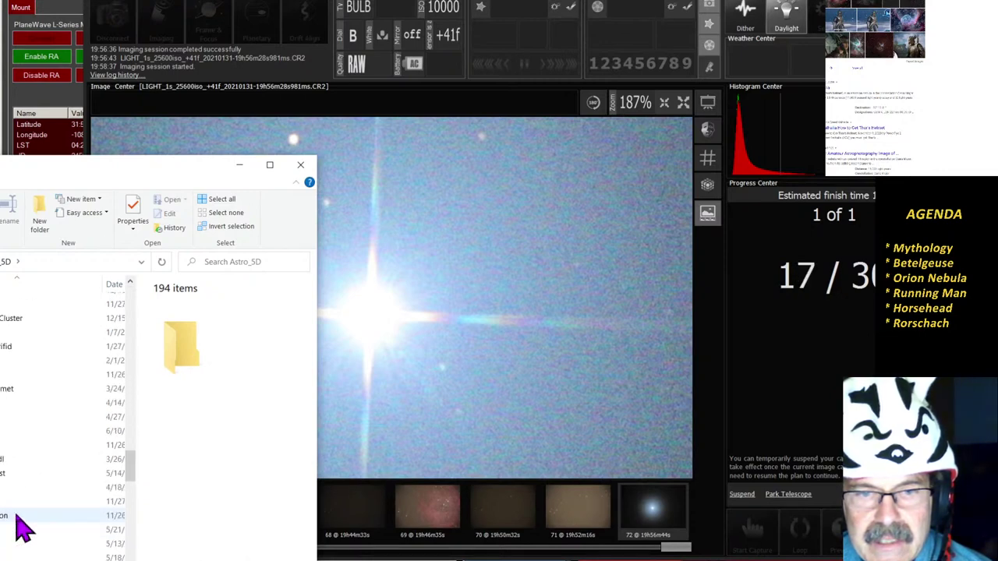
scroll(22, 530, down, 10)
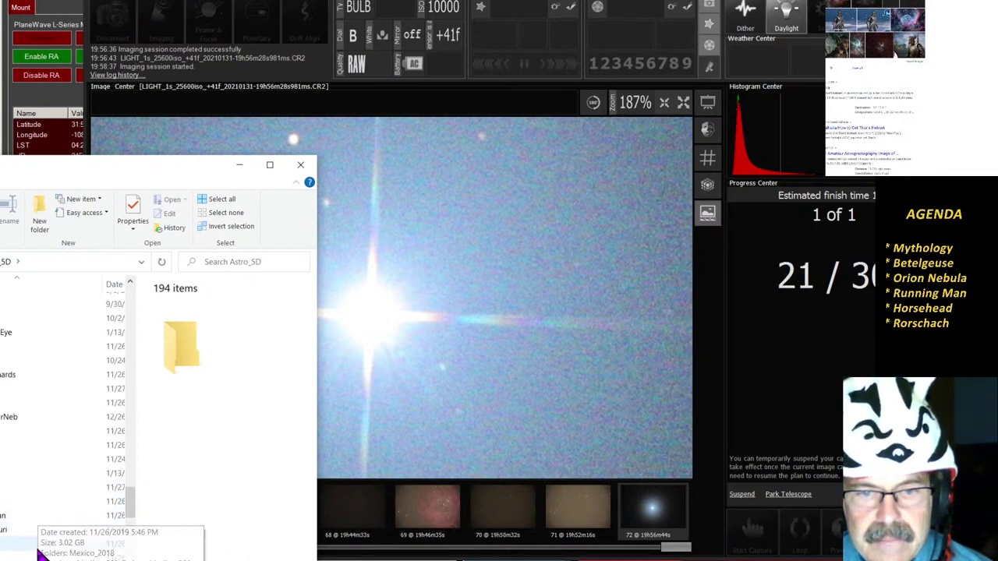
scroll(41, 550, down, 5)
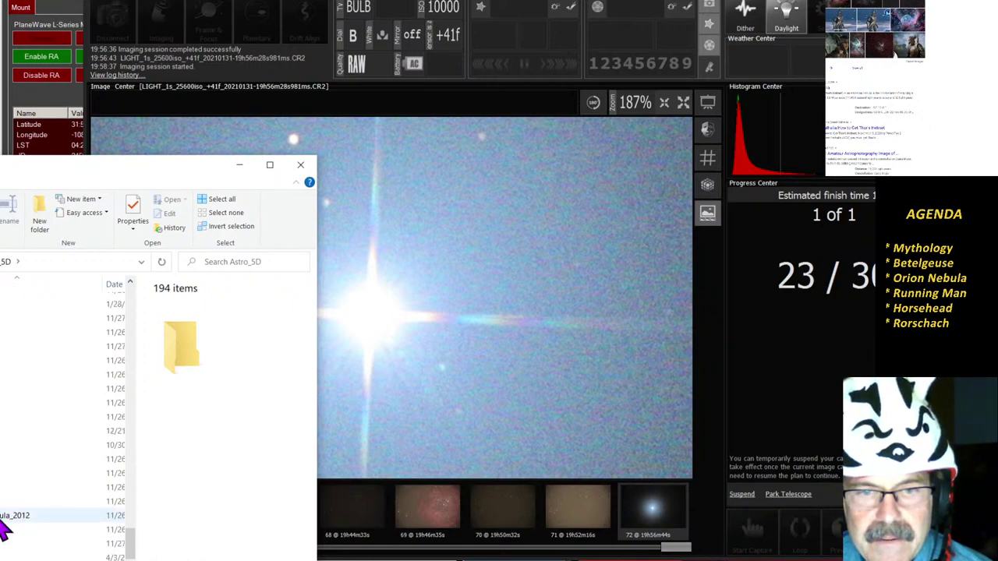
scroll(22, 544, down, 1)
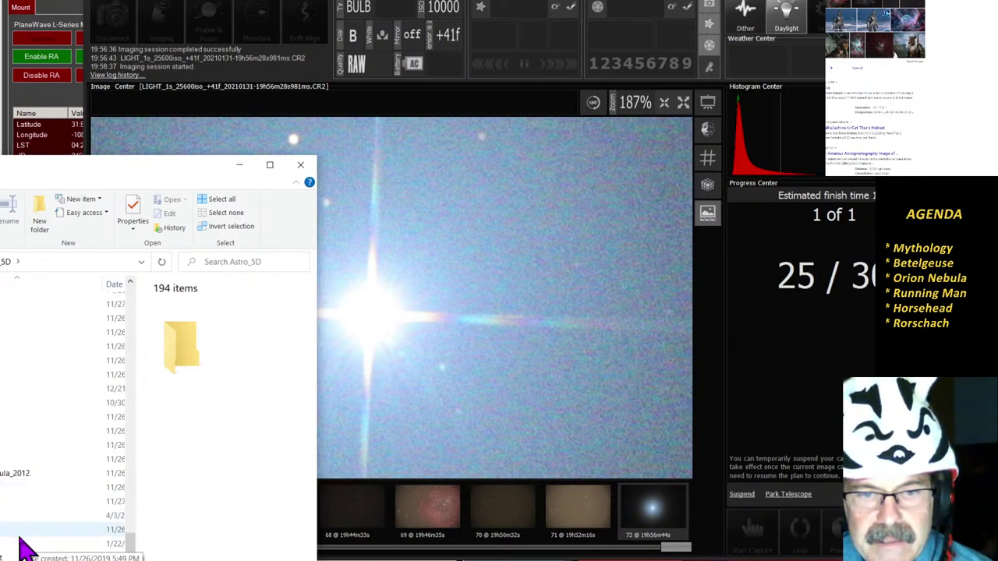
scroll(22, 545, up, 3)
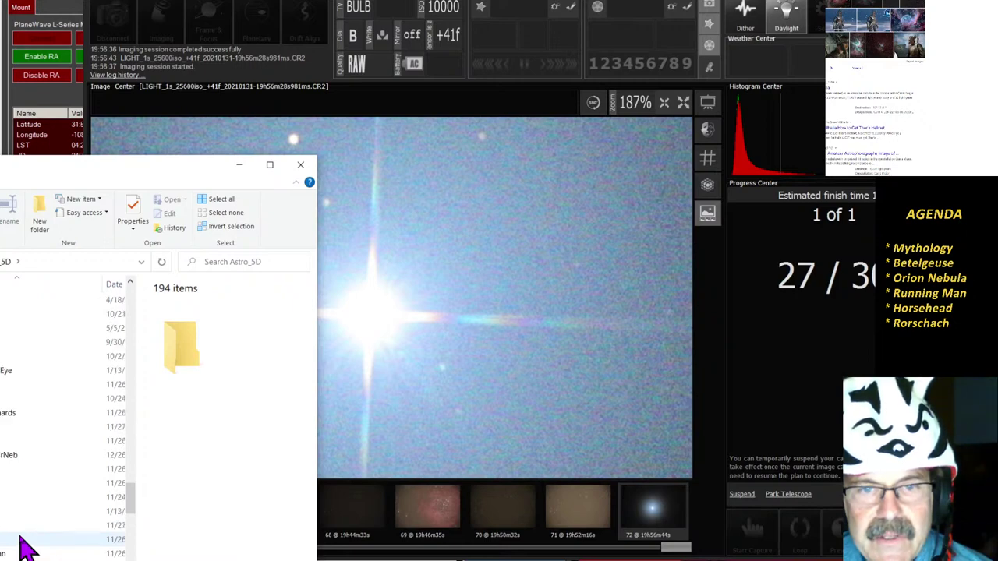
scroll(23, 547, up, 5)
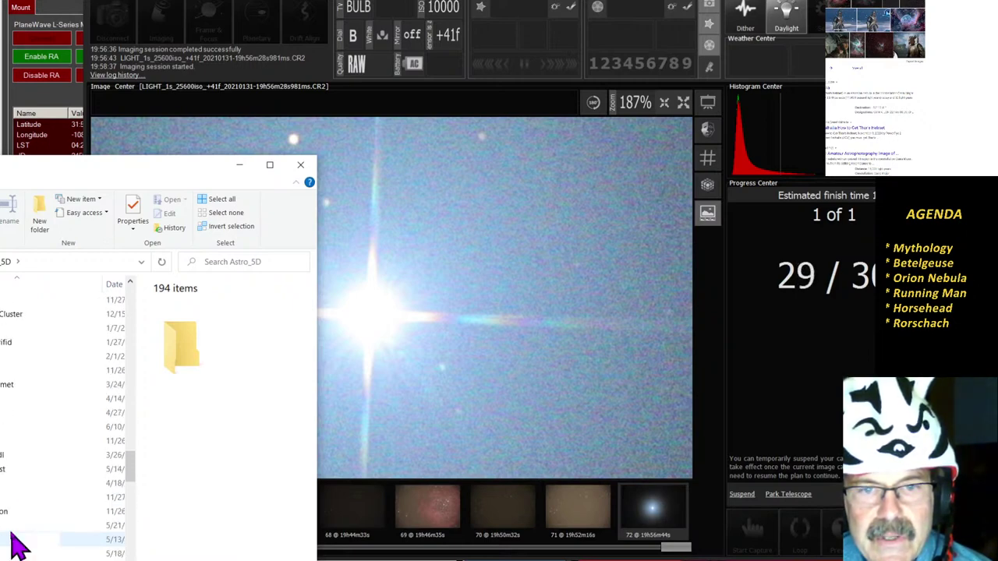
double_click(6, 384)
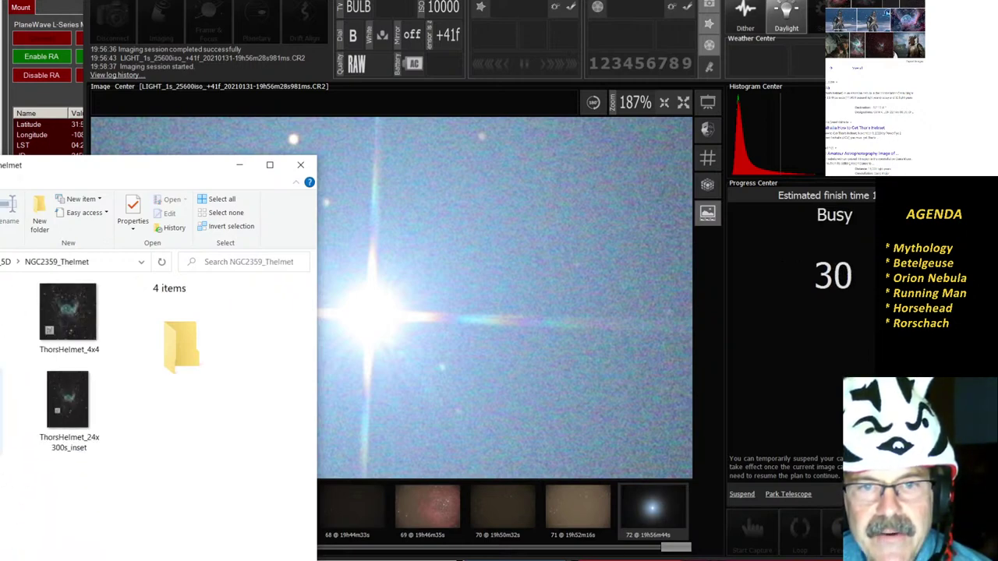
Show the ThorsHelmet_4x4 picture with the folder window moved aside, and close the picture when finished.
double_click(71, 339)
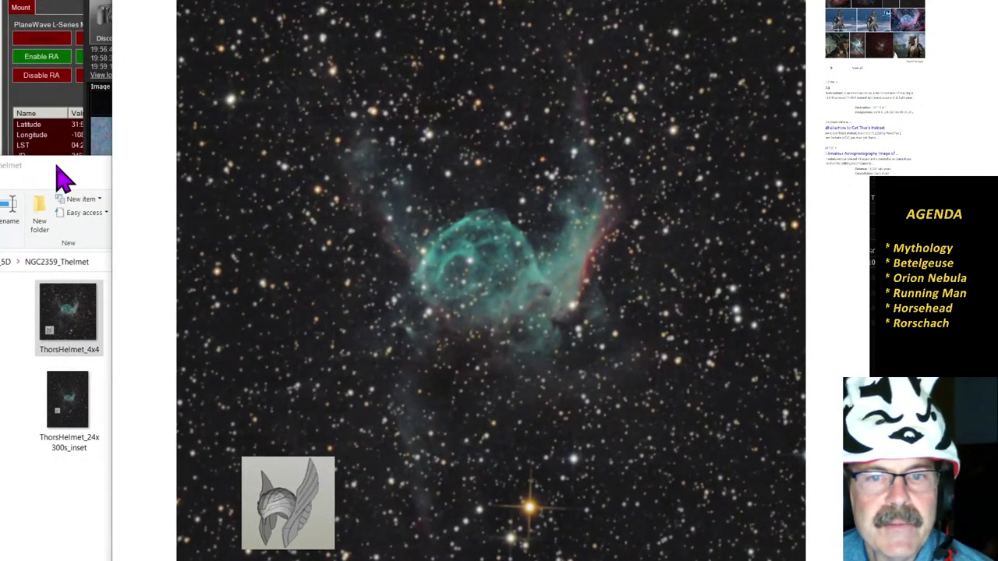
drag(60, 167, 163, 386)
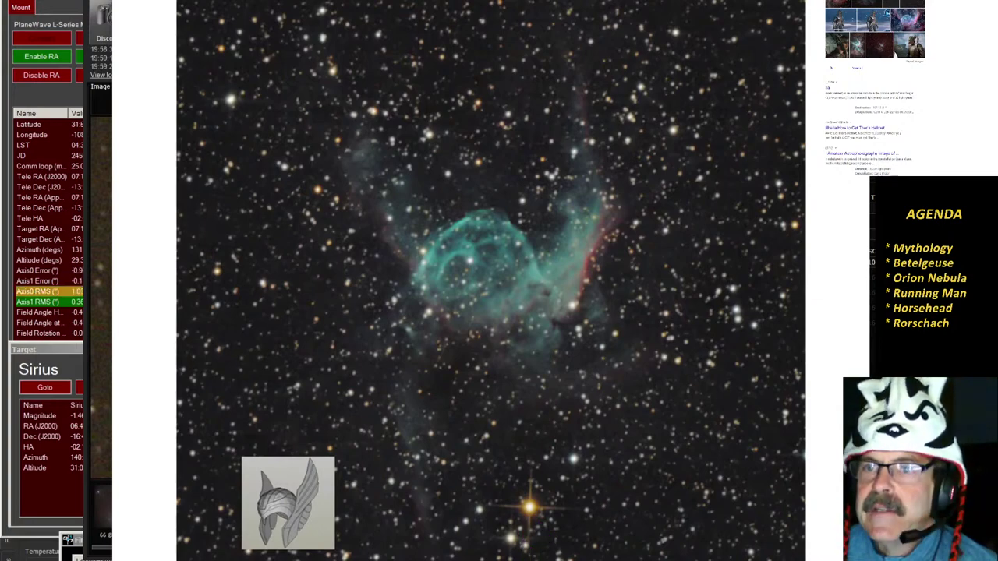
key(Escape)
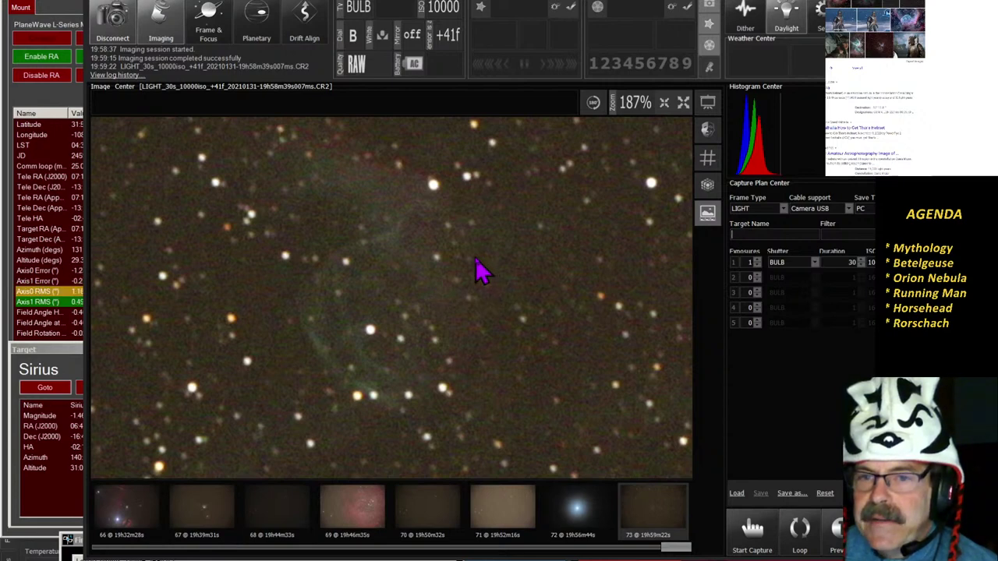
Examine the captured 30-second NGC 2359 image in full screen, zooming in on the nebula, and return to the normal view.
click(703, 105)
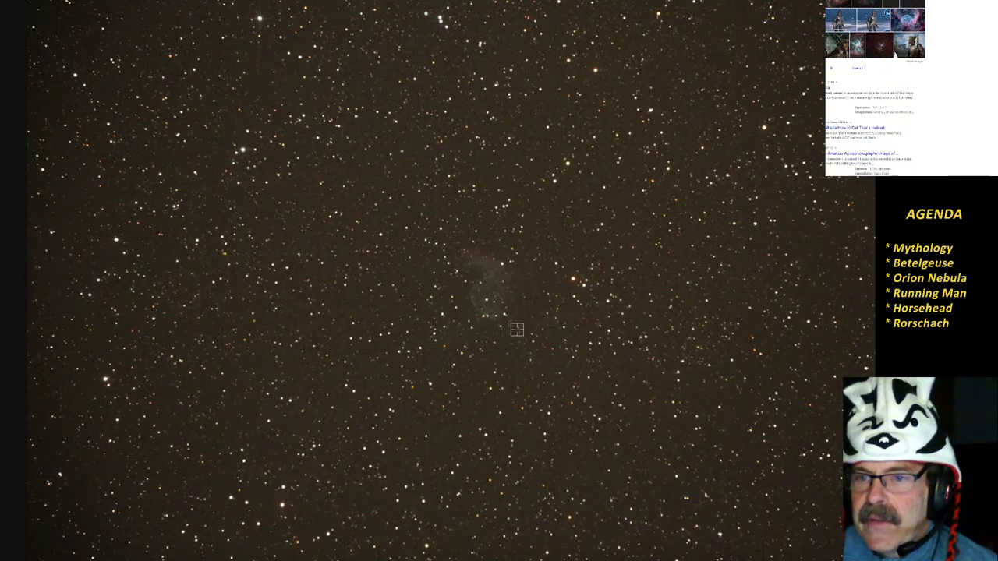
scroll(503, 288, up, 1)
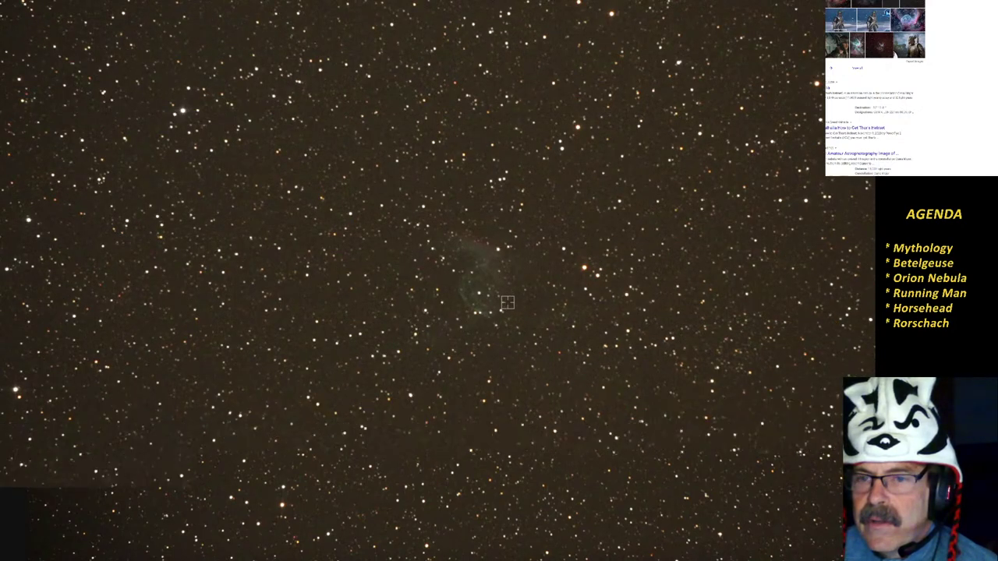
scroll(506, 302, up, 1)
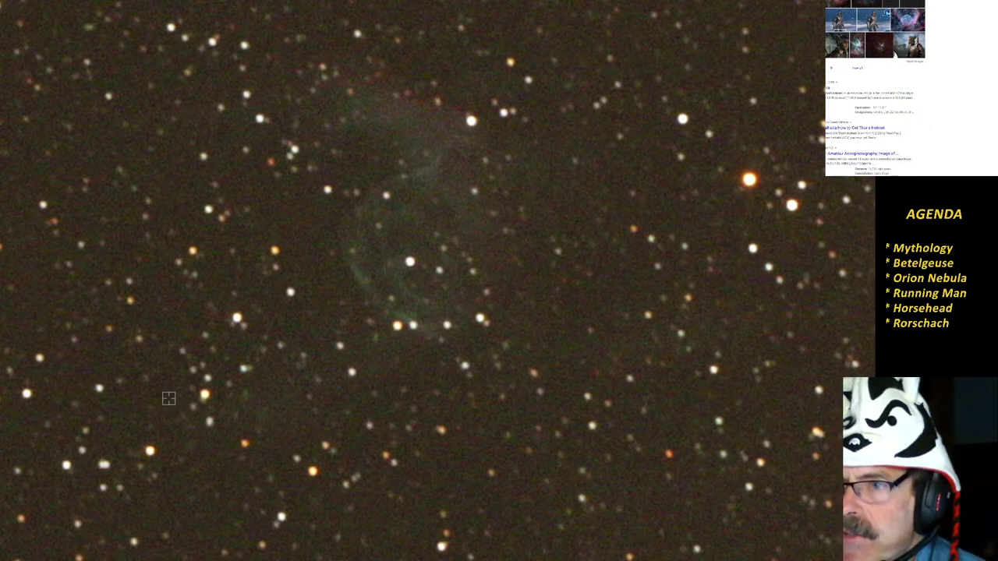
key(Right)
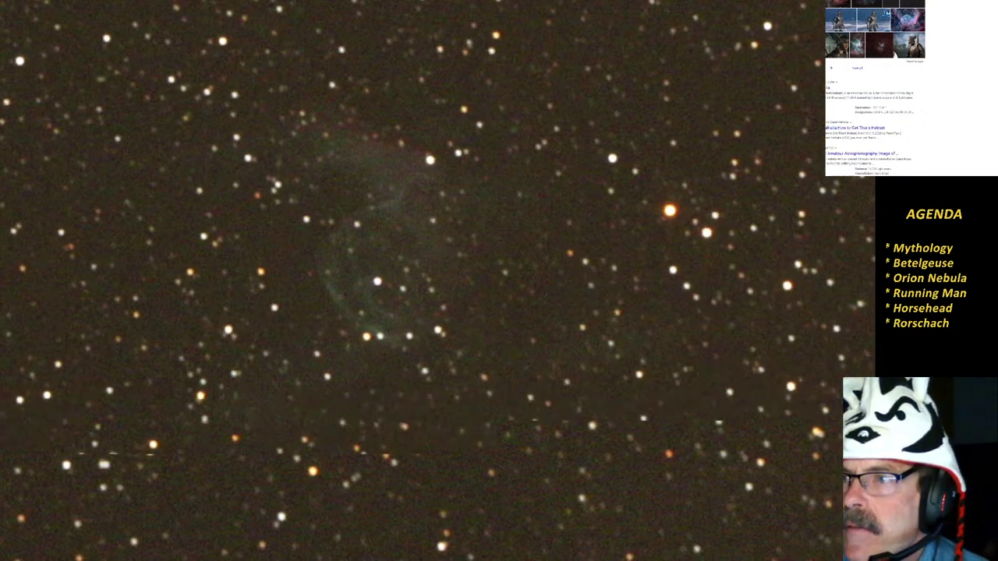
key(Right)
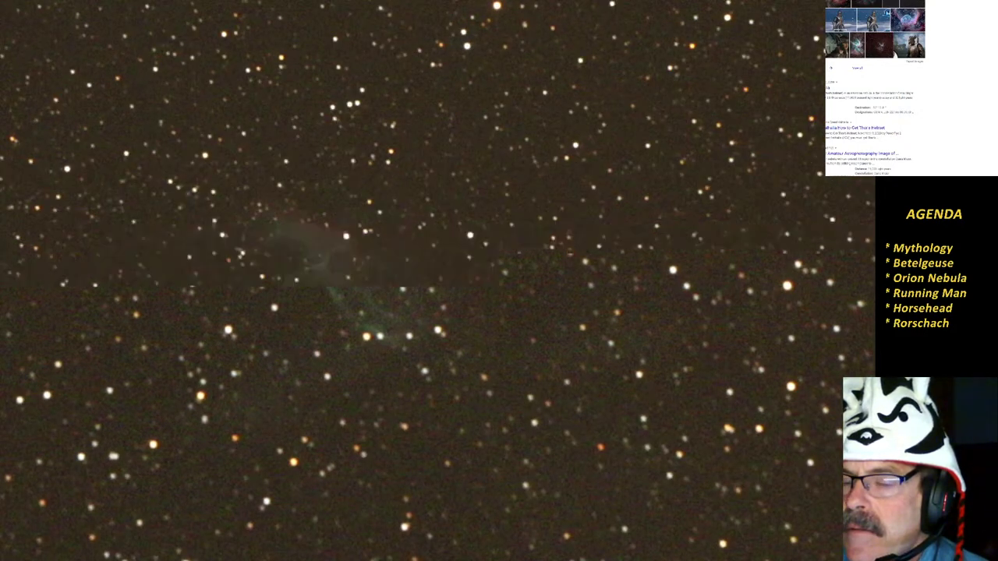
key(Right)
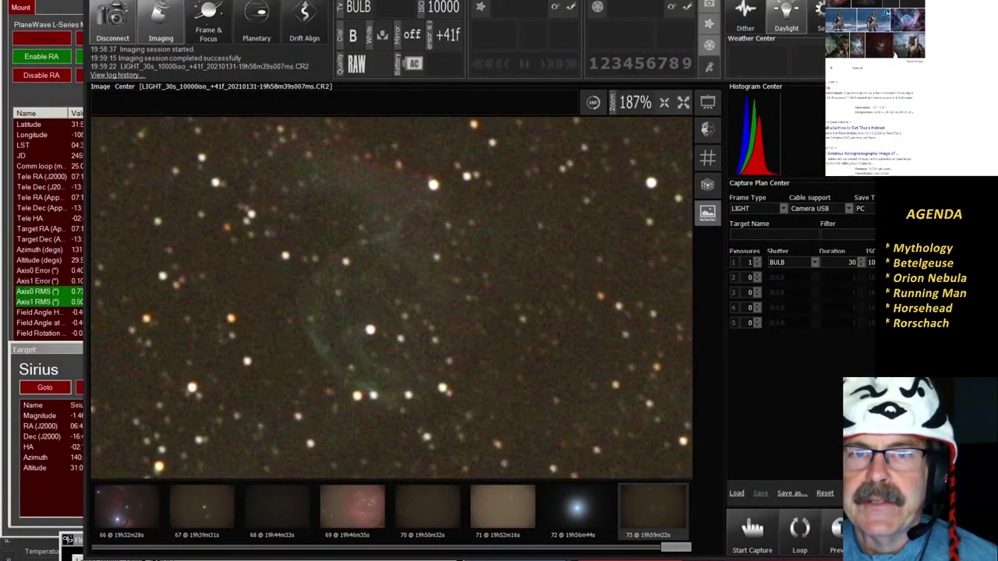
Switch to the mount control program, select Rigel in Orion on the sky chart and slew the telescope to it.
key(Right)
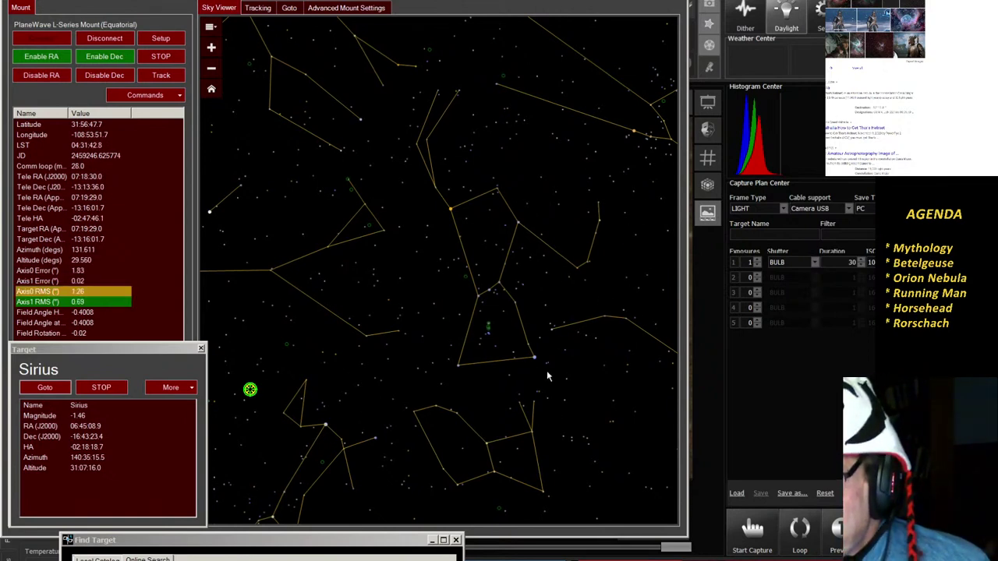
scroll(484, 343, up, 3)
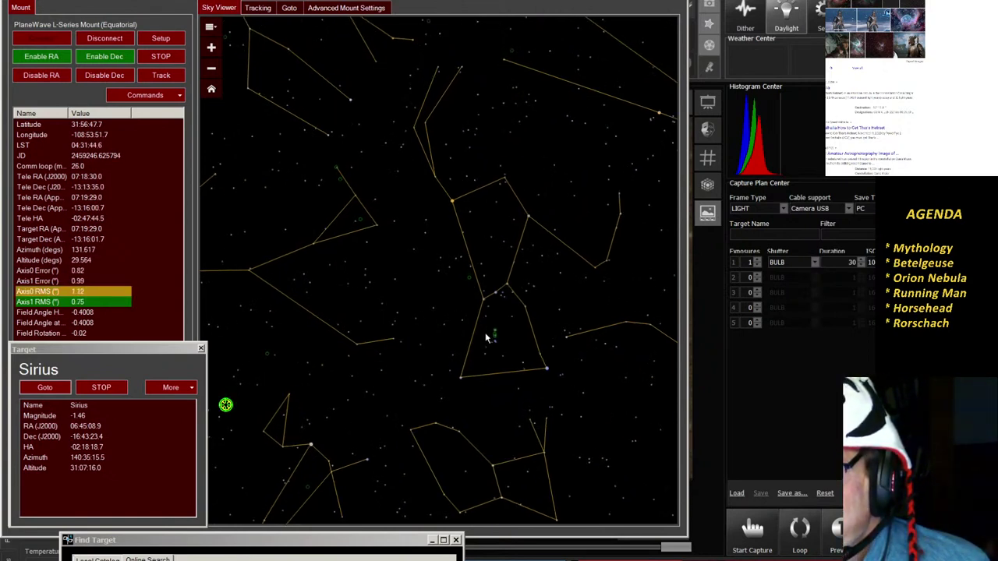
scroll(496, 336, up, 3)
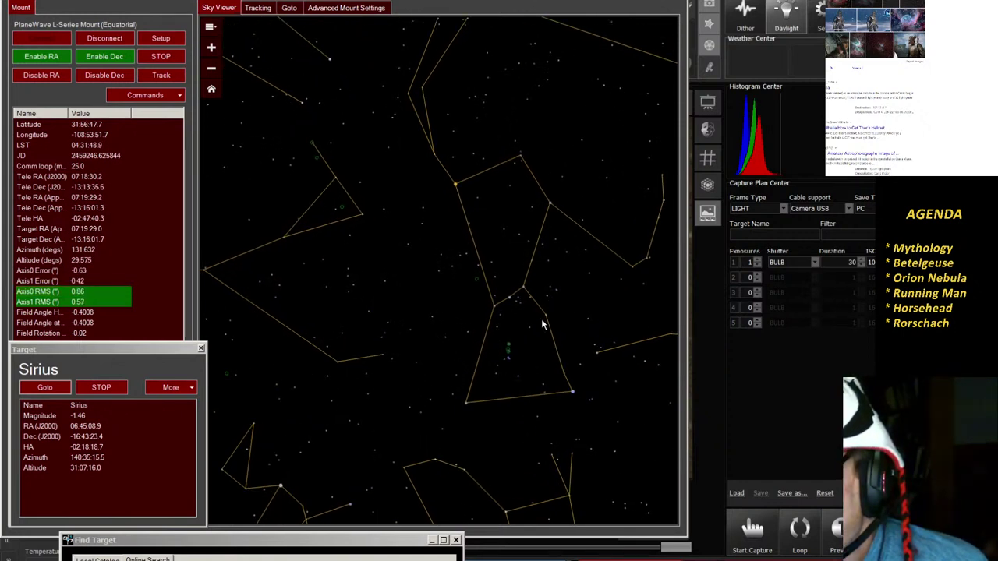
click(572, 392)
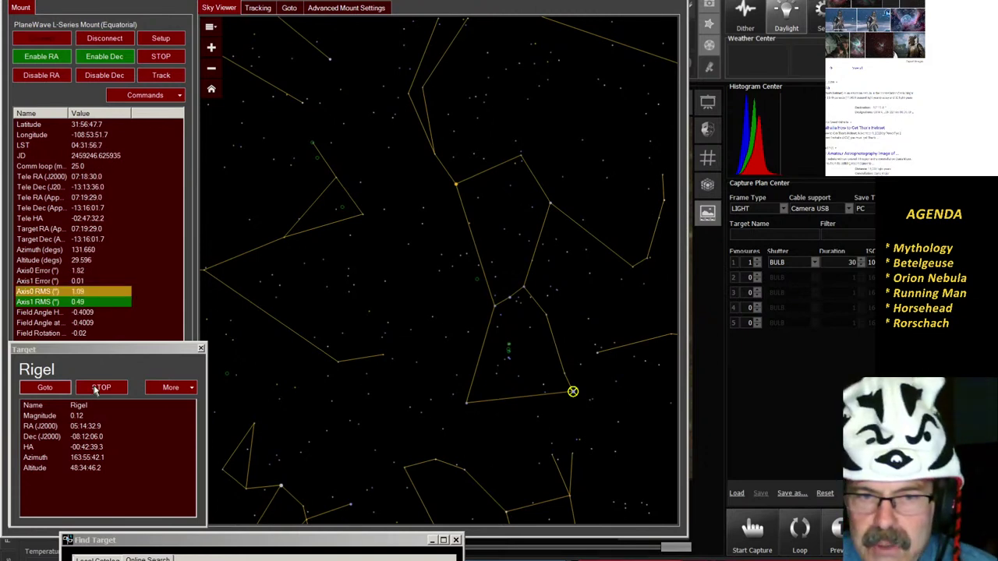
click(47, 387)
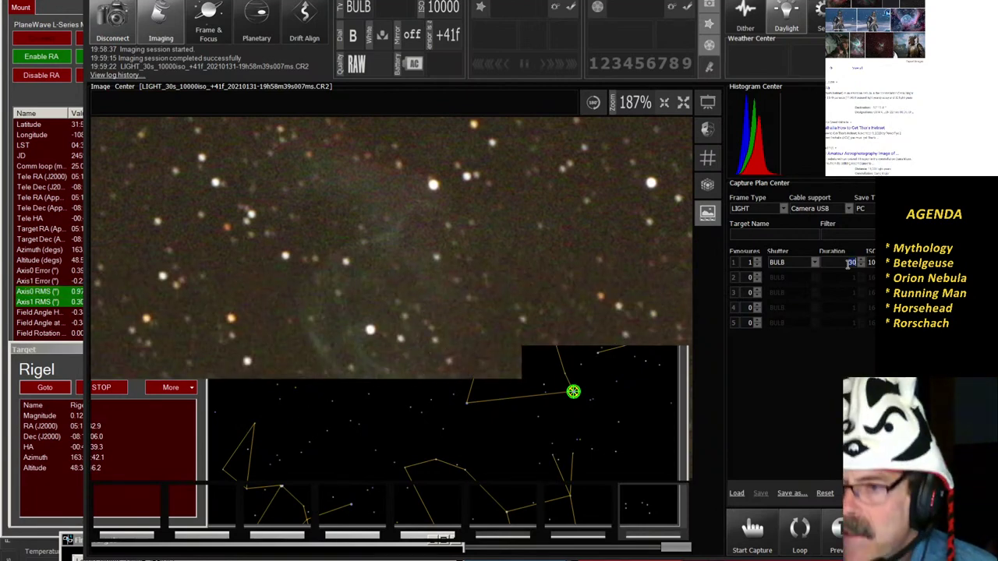
Capture a 1-second exposure of Rigel at ISO 10000 and bring up the TheSkyX focuser window.
click(761, 533)
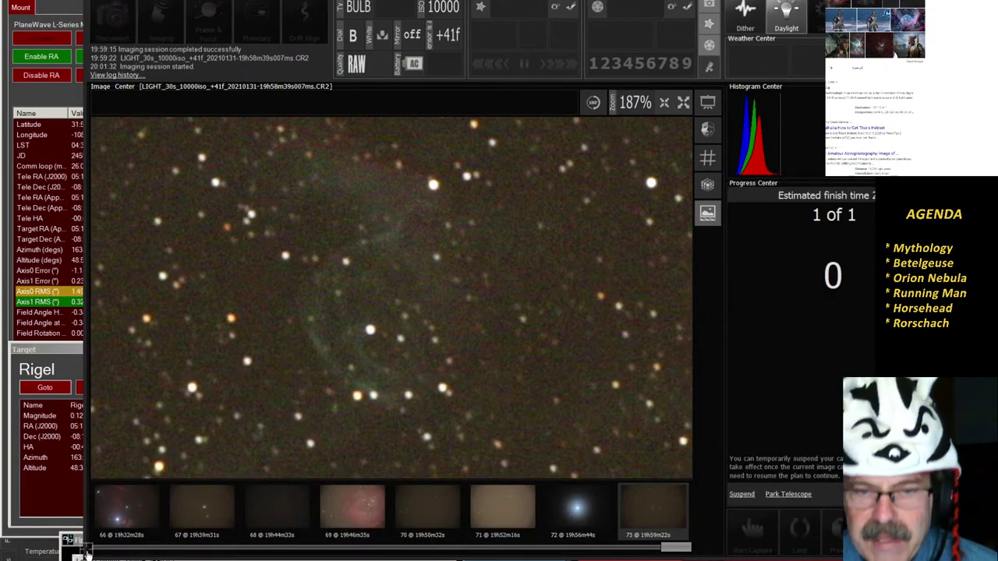
click(23, 548)
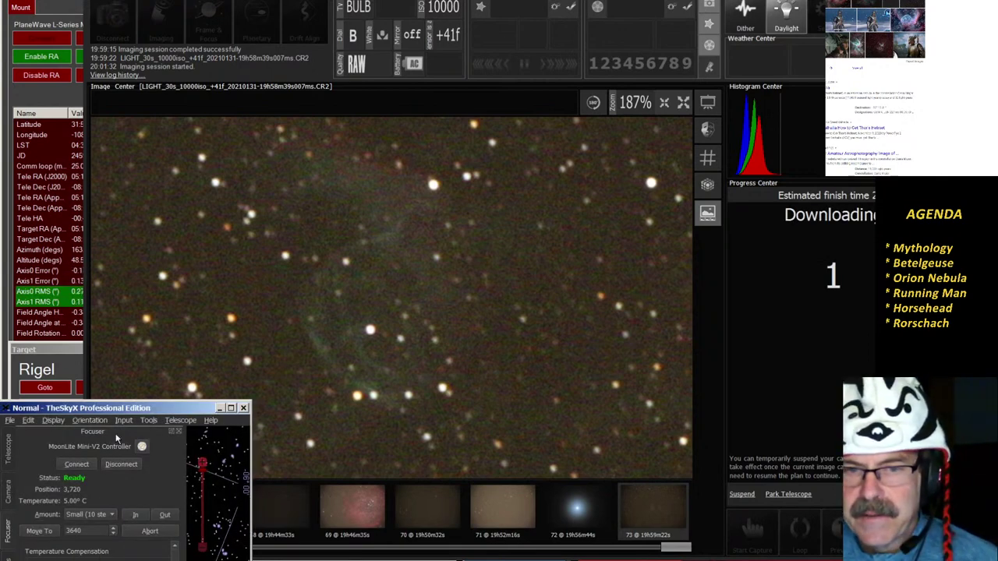
drag(101, 404, 99, 406)
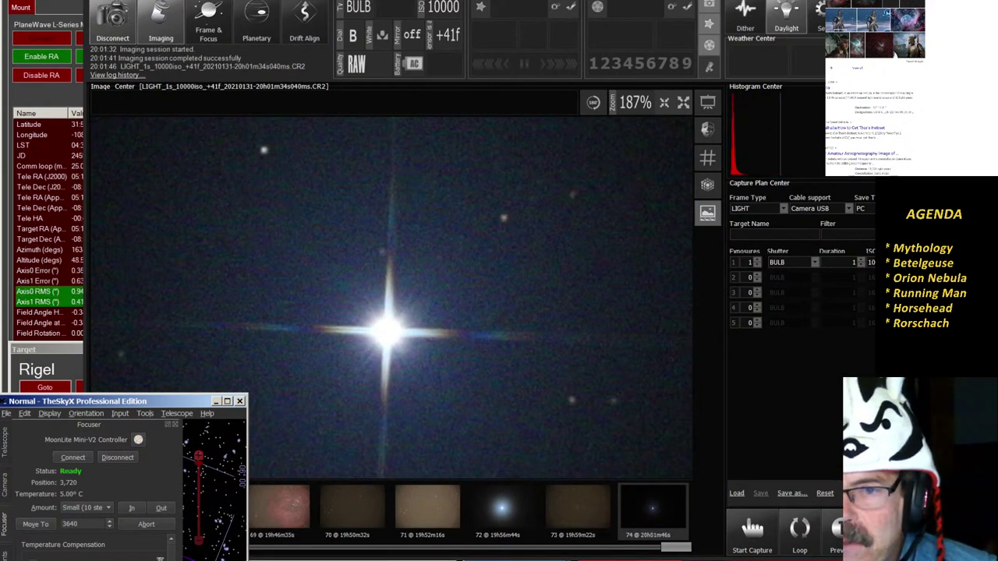
Move the focuser inward in small 10-step increments to 3,700 and on to 3,680, capturing a 1-second Rigel exposure at each position.
click(134, 508)
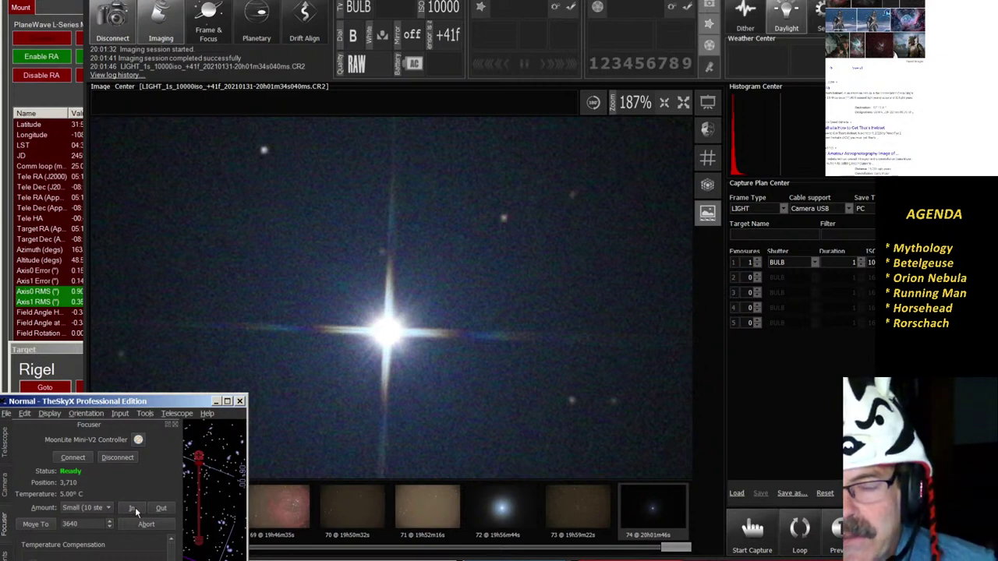
click(134, 509)
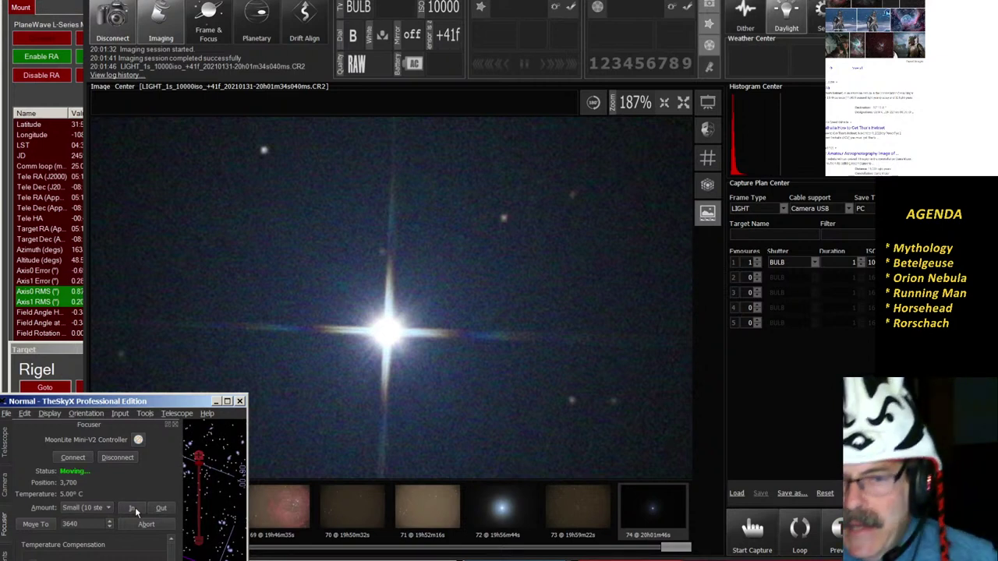
click(753, 532)
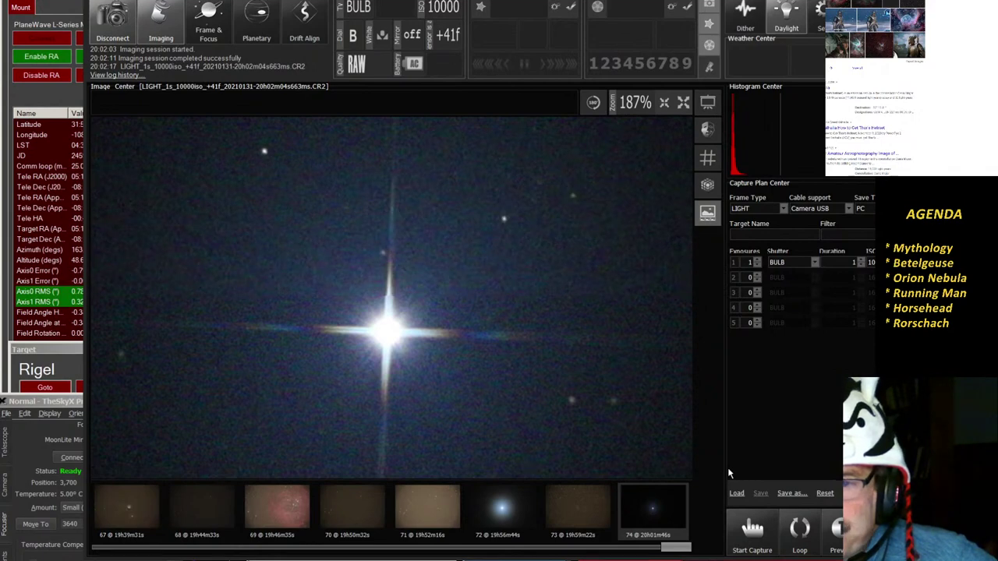
click(29, 408)
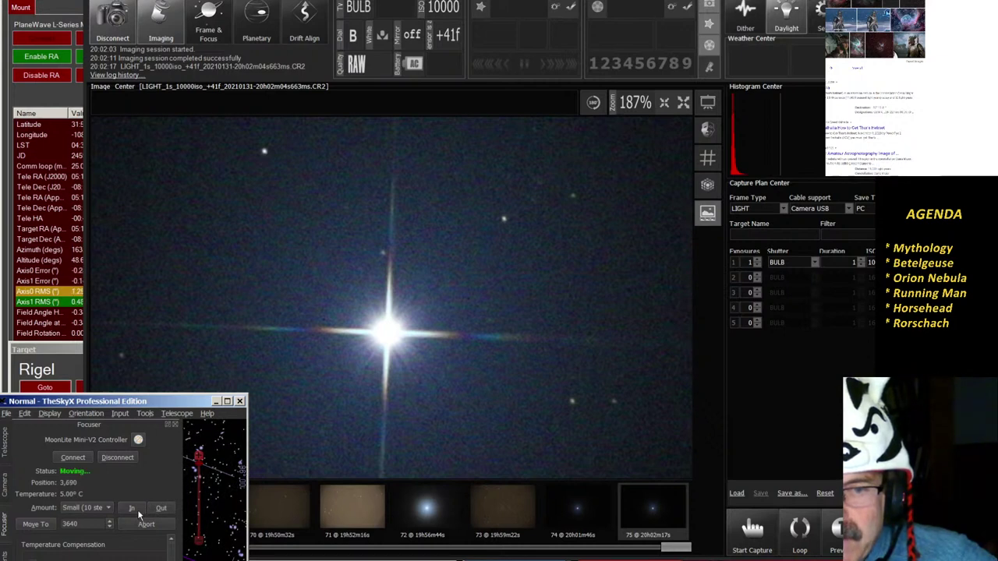
click(752, 531)
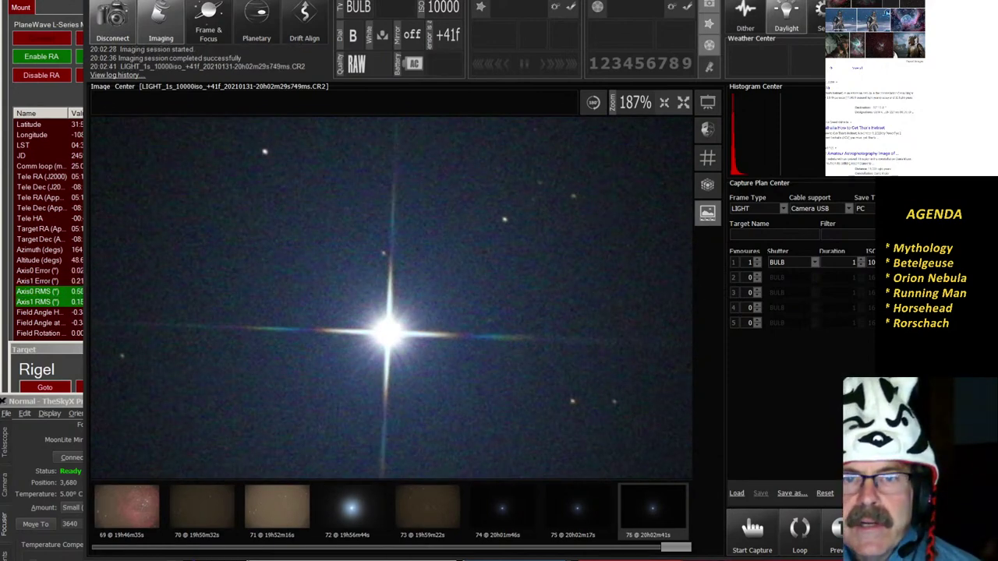
Switch to the mount control program, examine the live tracking error graph and return to the sky chart.
key(alt+Tab)
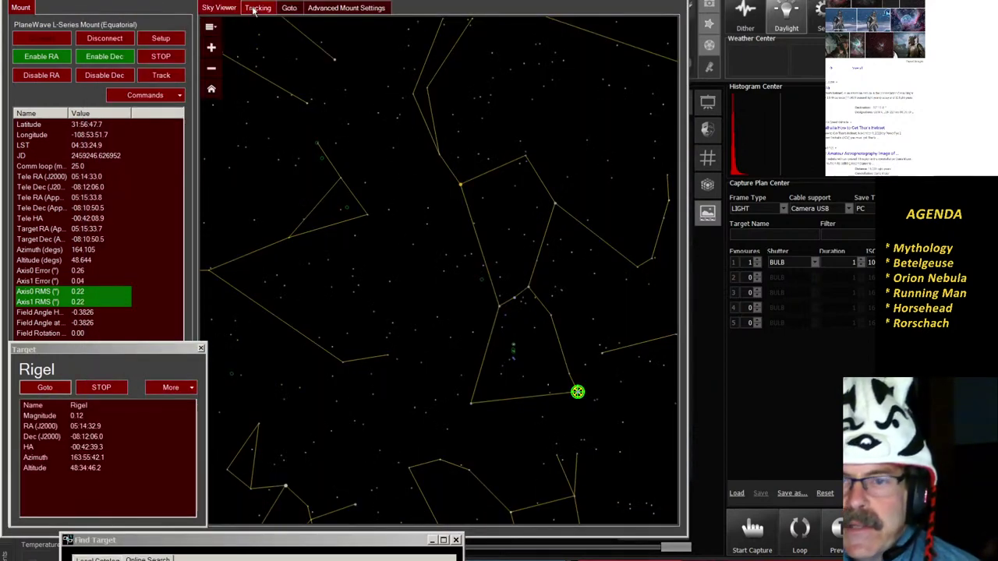
click(257, 8)
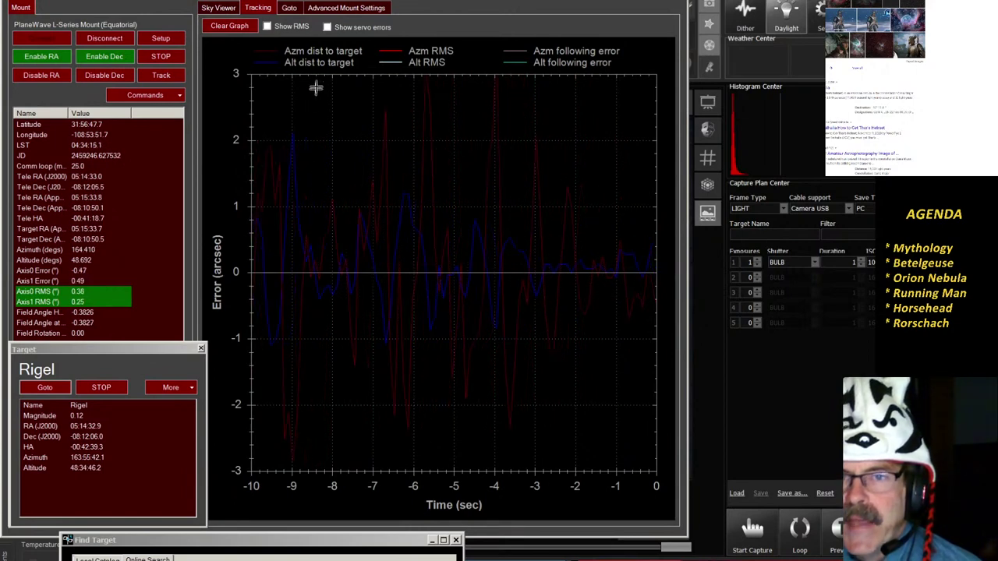
click(217, 10)
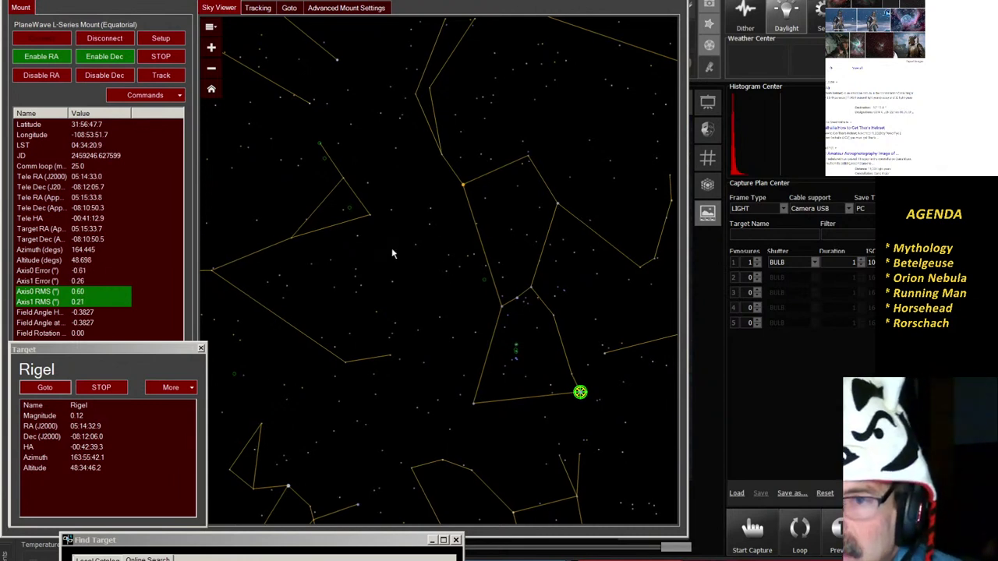
drag(392, 254, 346, 331)
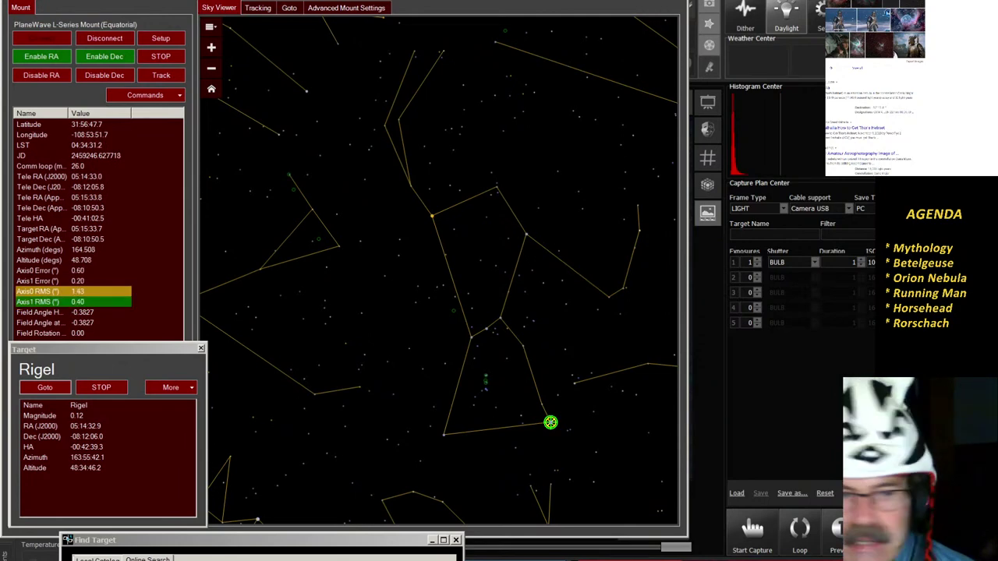
Show the wide-field Orion slide, put it away, and slew the telescope to Meissa at Orion's head.
drag(467, 557, 356, 18)
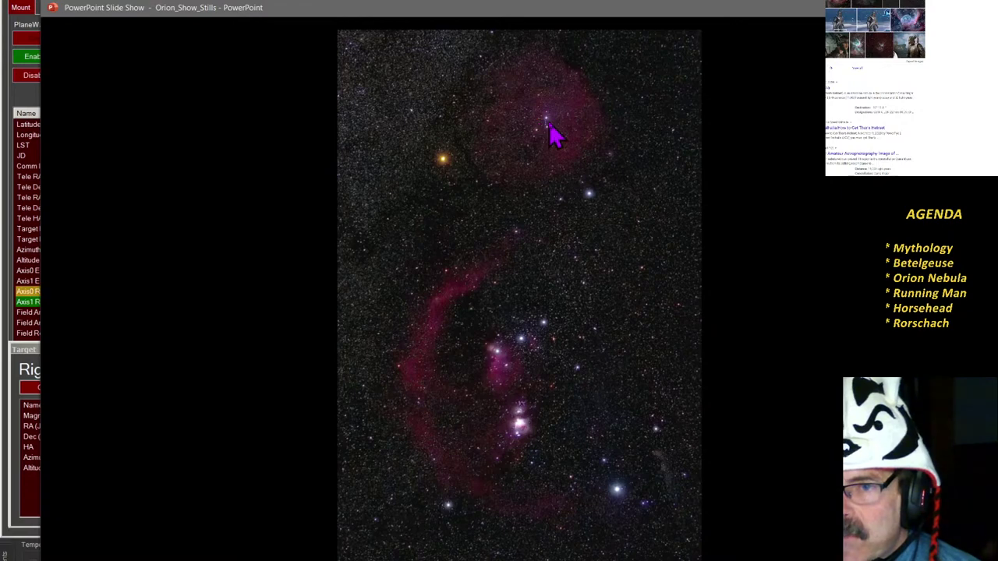
drag(508, 12, 468, 558)
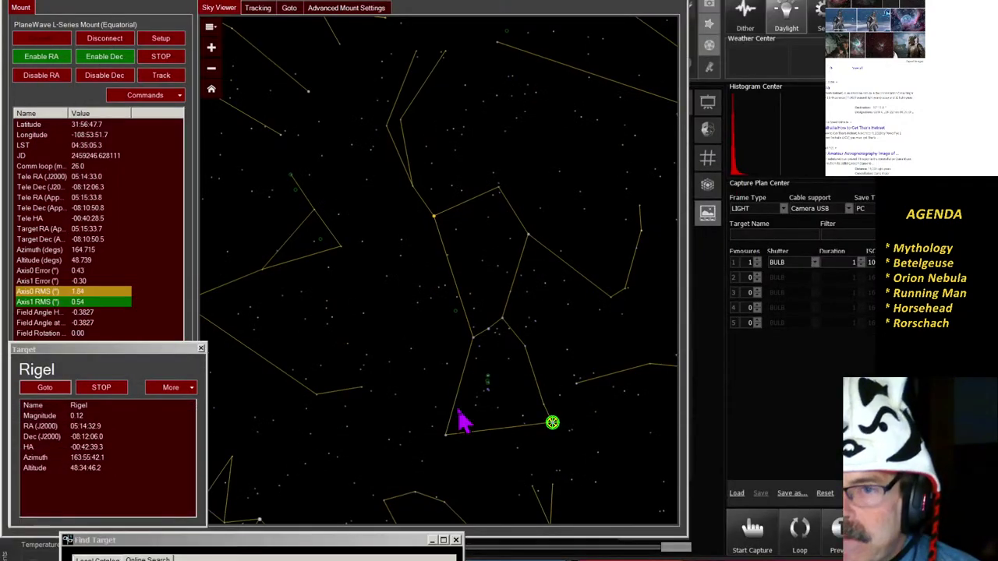
click(498, 189)
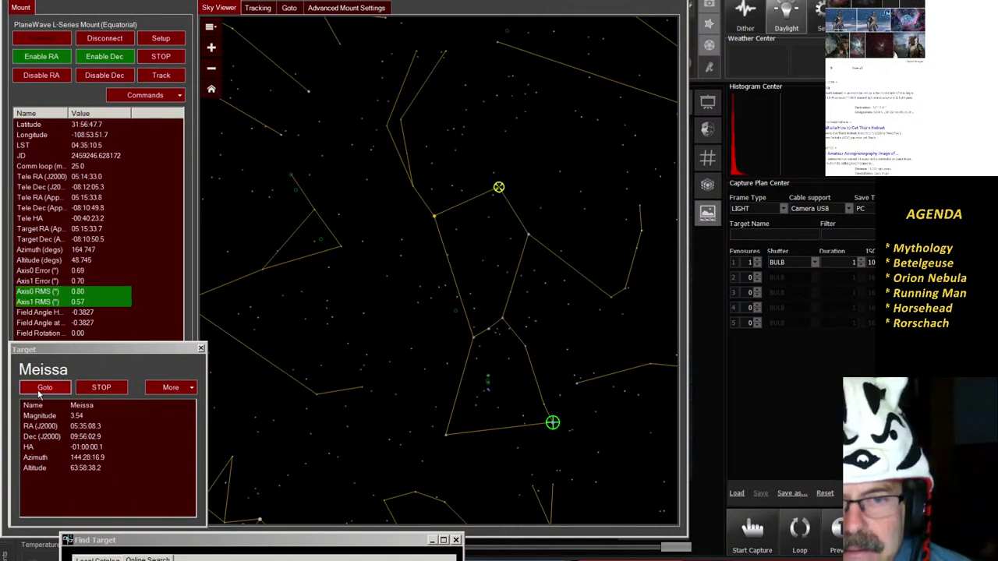
click(41, 390)
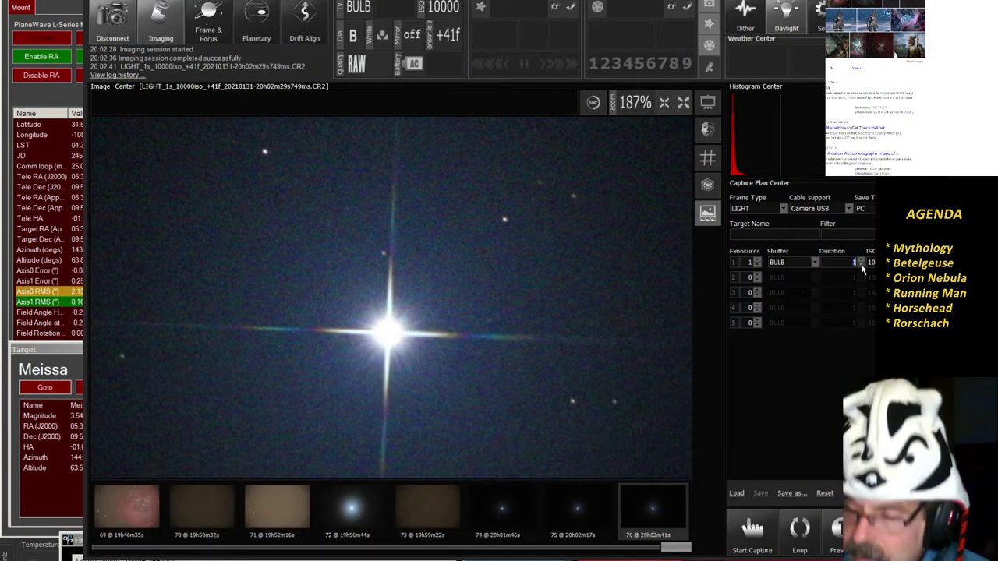
Set the exposure duration to 30 seconds, capture Meissa at ISO 10000 and view the image in full screen.
click(860, 261)
click(860, 261)
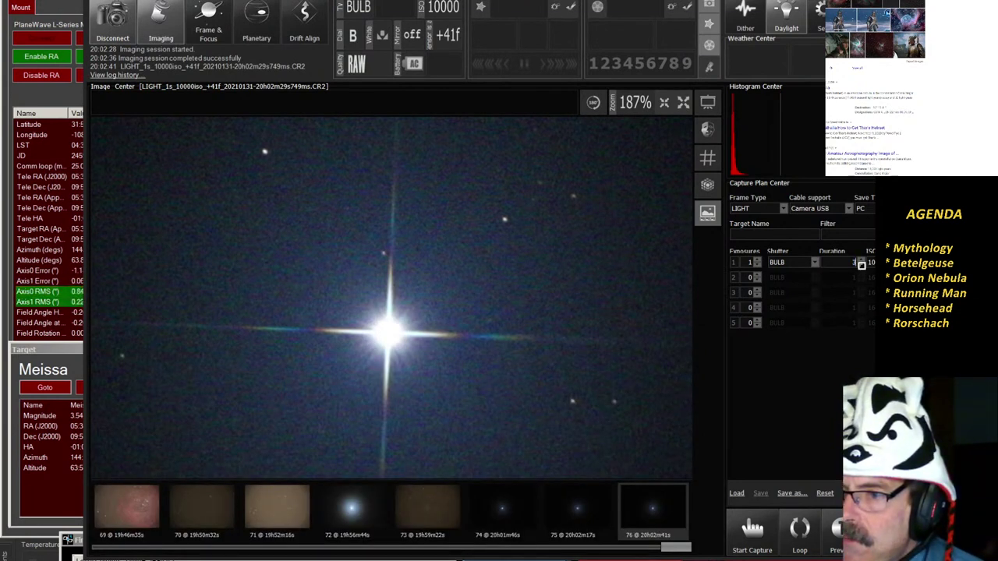
click(762, 536)
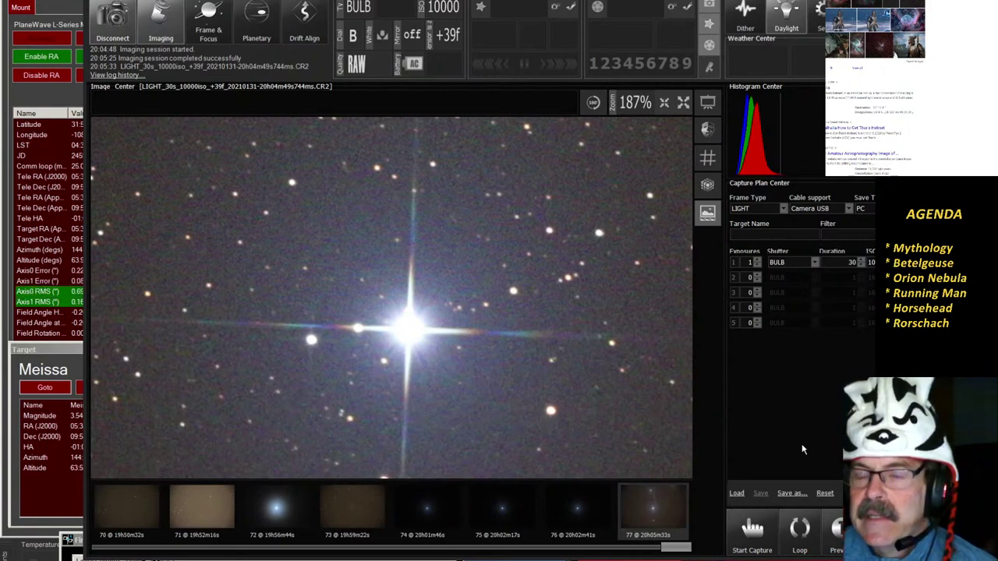
click(707, 104)
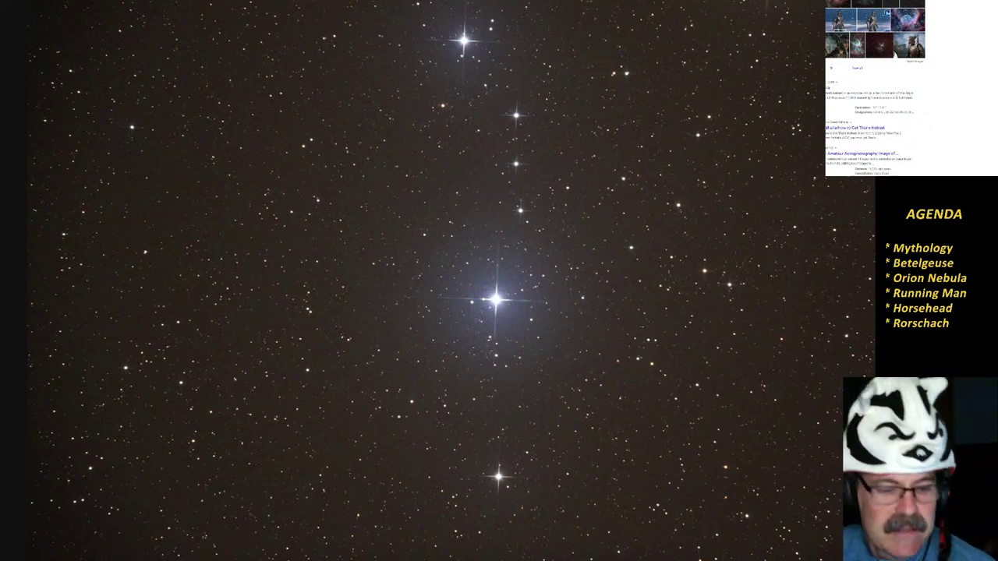
key(Escape)
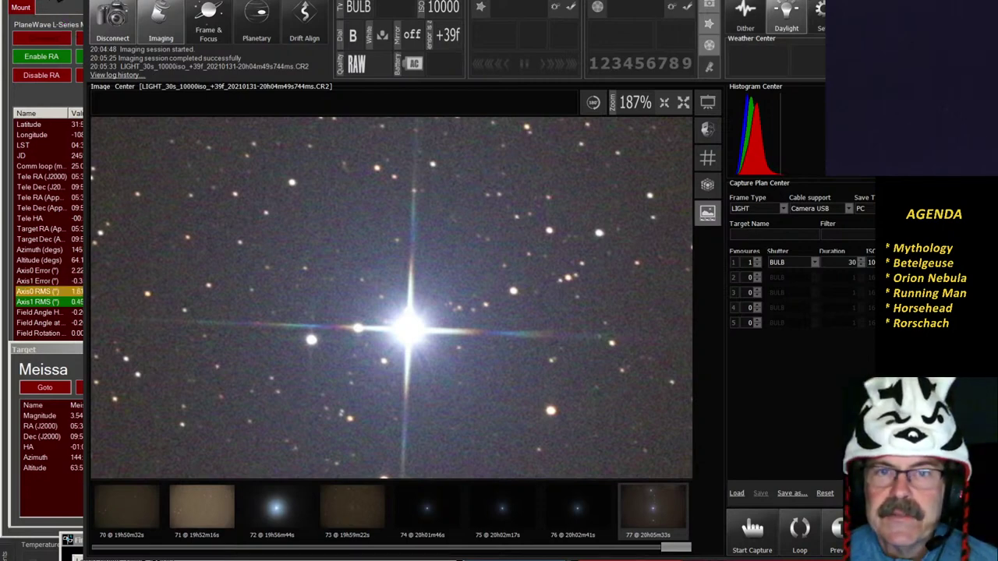
Bring up the target finder in the mount control program and search SIMBAD for LDN1622.
key(alt+Tab)
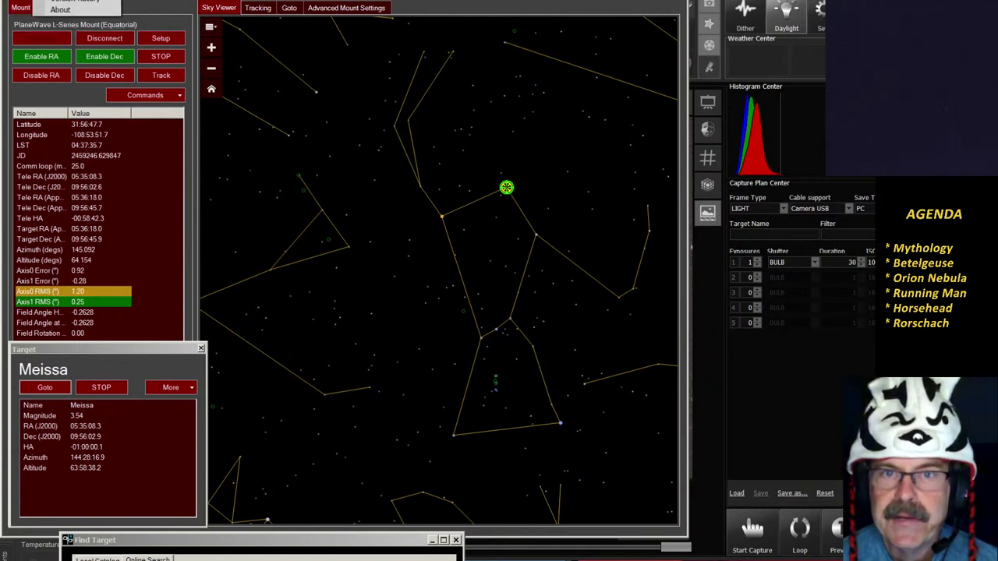
click(31, 3)
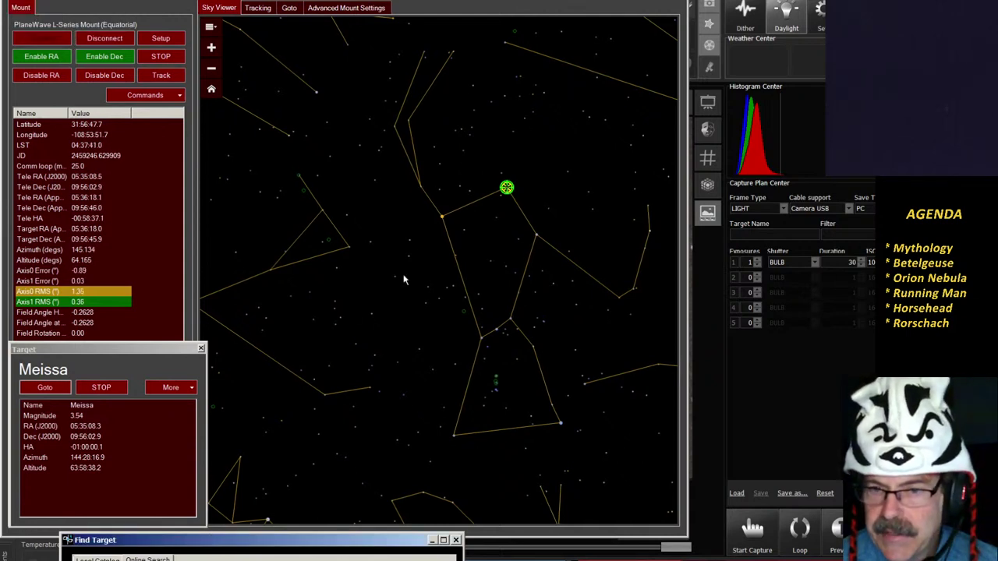
key(ctrl+f)
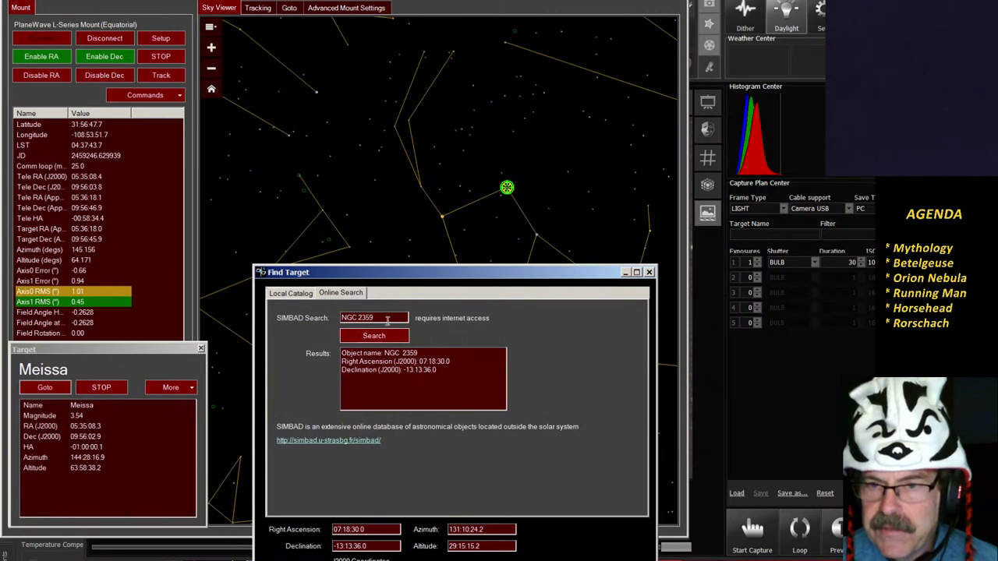
drag(381, 318, 293, 320)
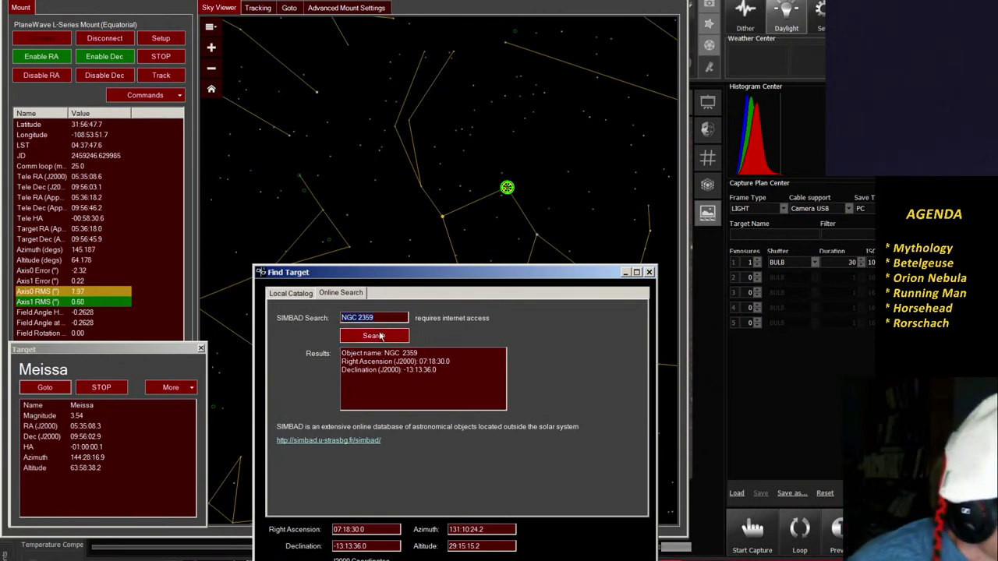
text(NG)
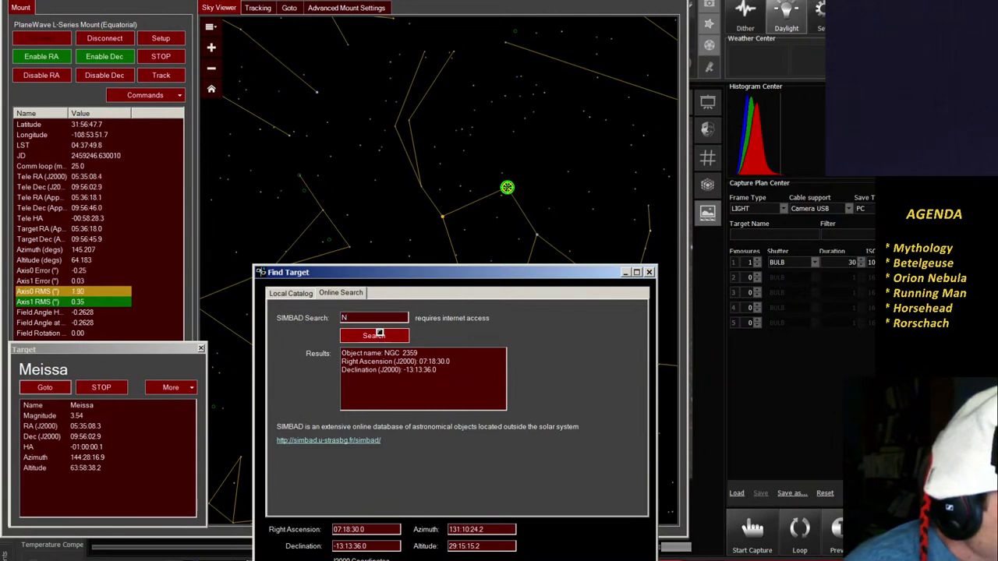
key(BackSpace)
key(BackSpace)
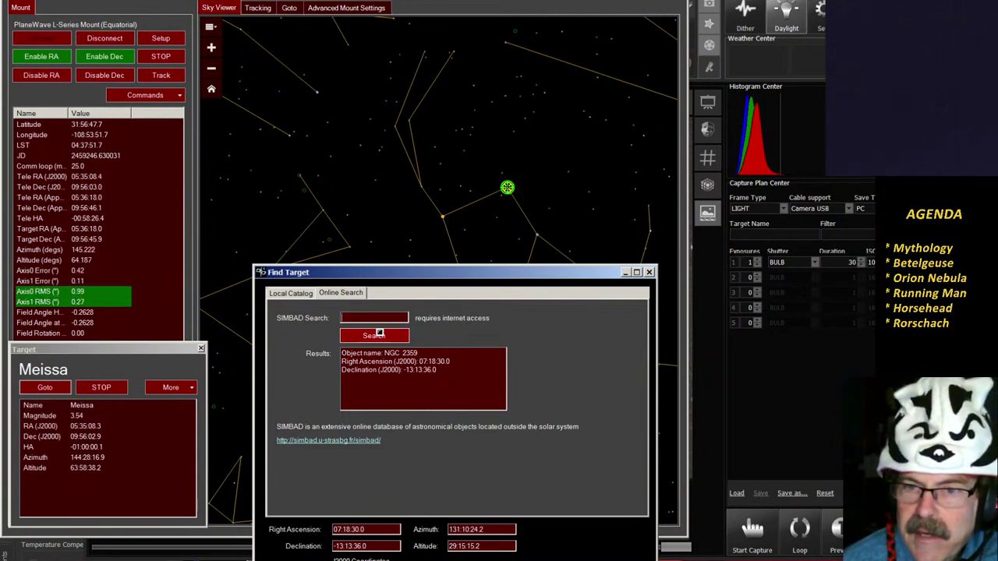
text(LDN)
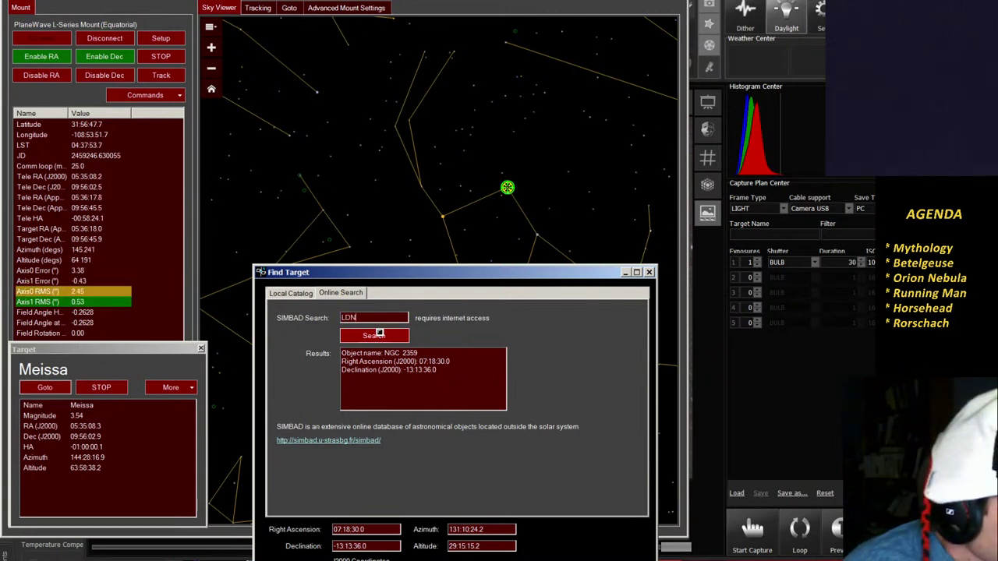
text(16)
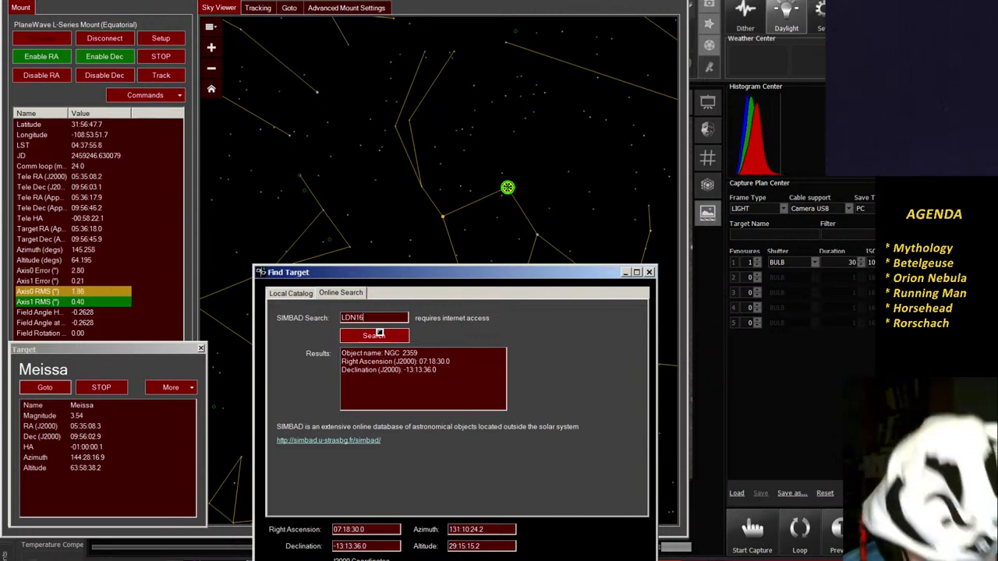
text(22)
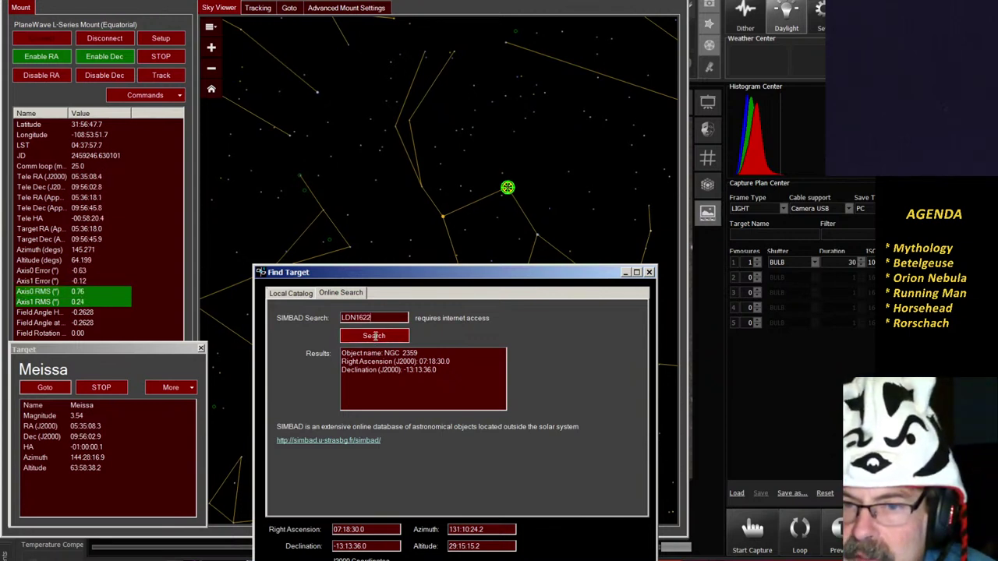
click(373, 336)
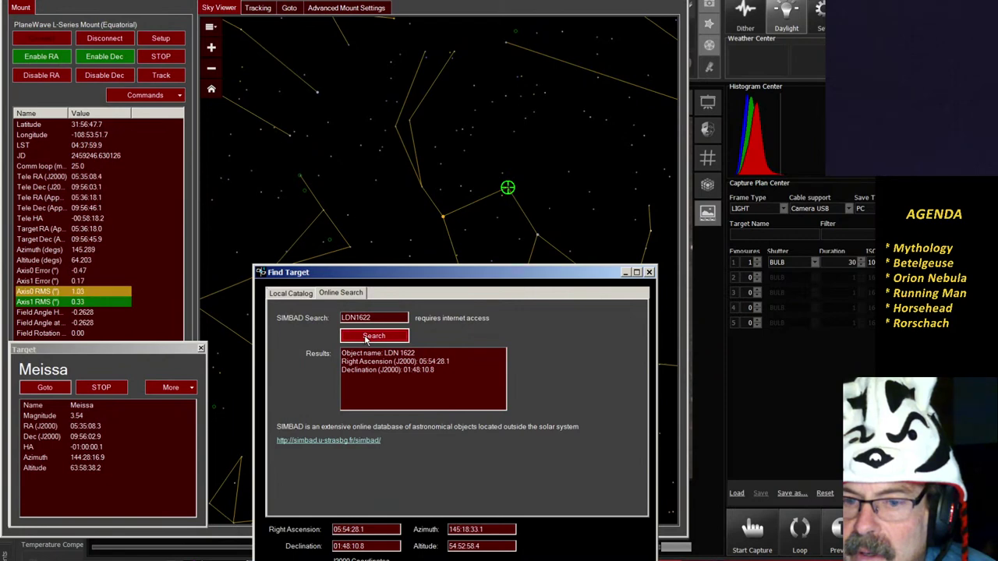
Move the target finder clear of the sky chart, slew the telescope to LDN 1622, and uncover the capture controls.
drag(390, 273, 787, 175)
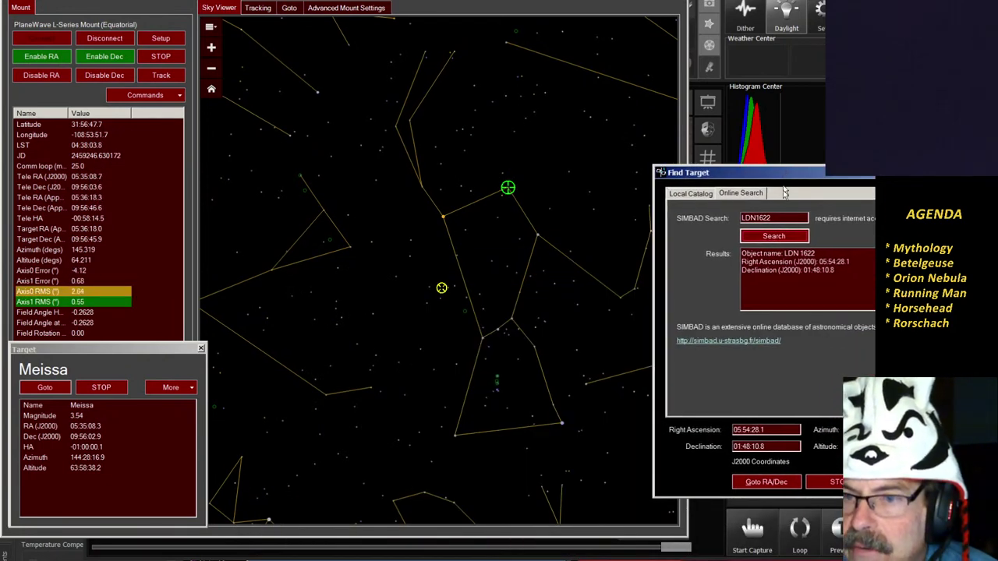
click(746, 483)
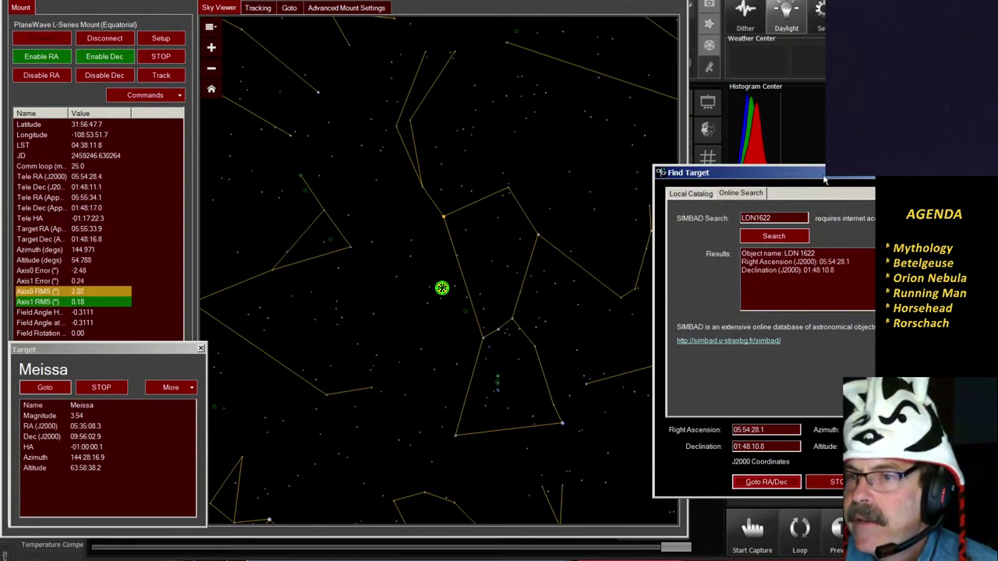
drag(825, 180, 155, 290)
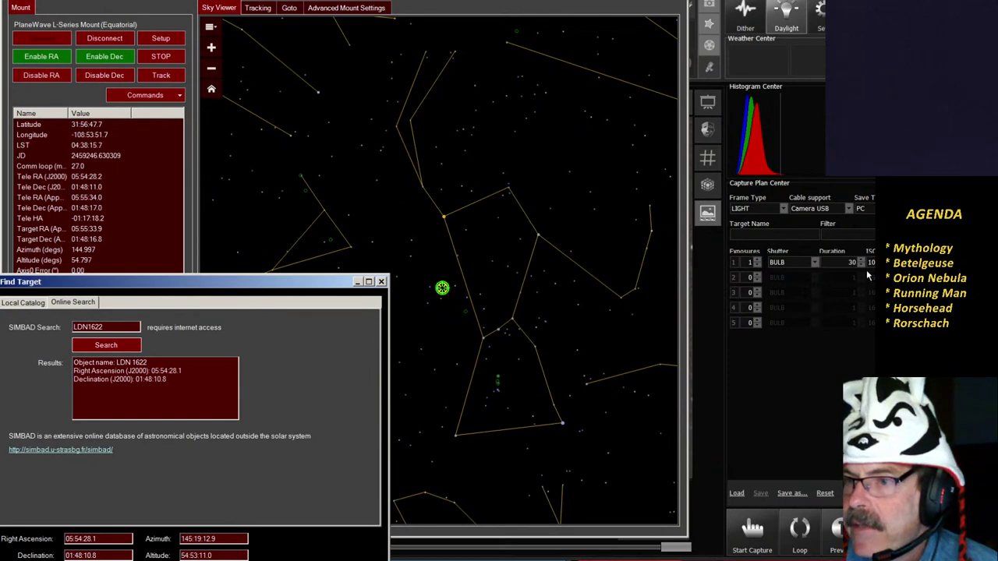
Capture a 30-second exposure of LDN 1622 at ISO 10000 and view the image in full screen.
click(763, 542)
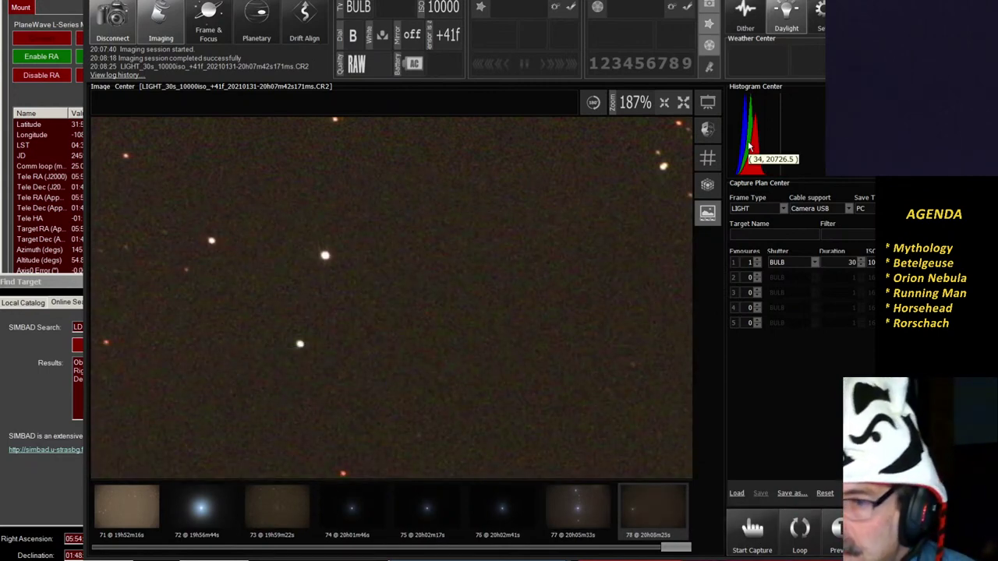
click(709, 105)
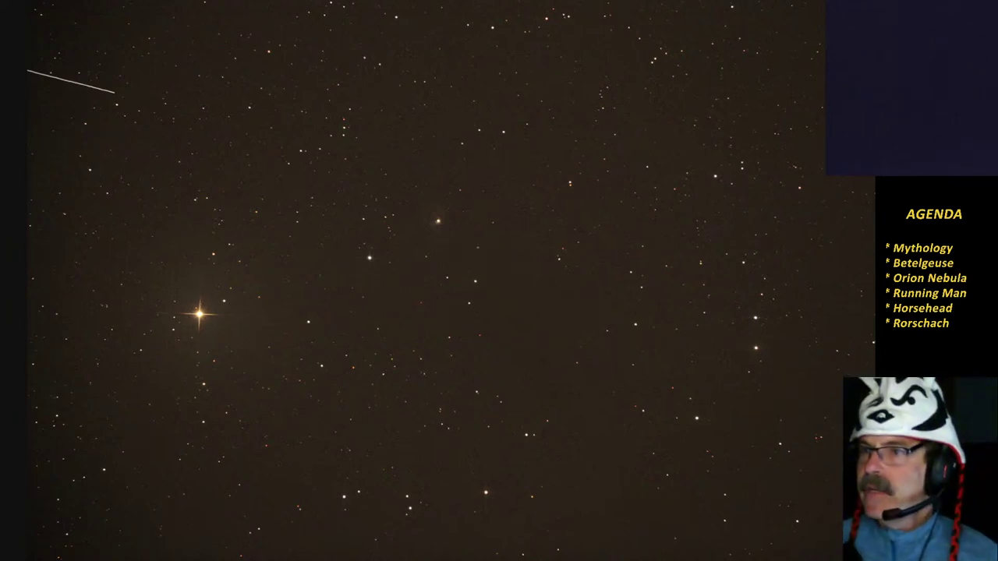
key(Escape)
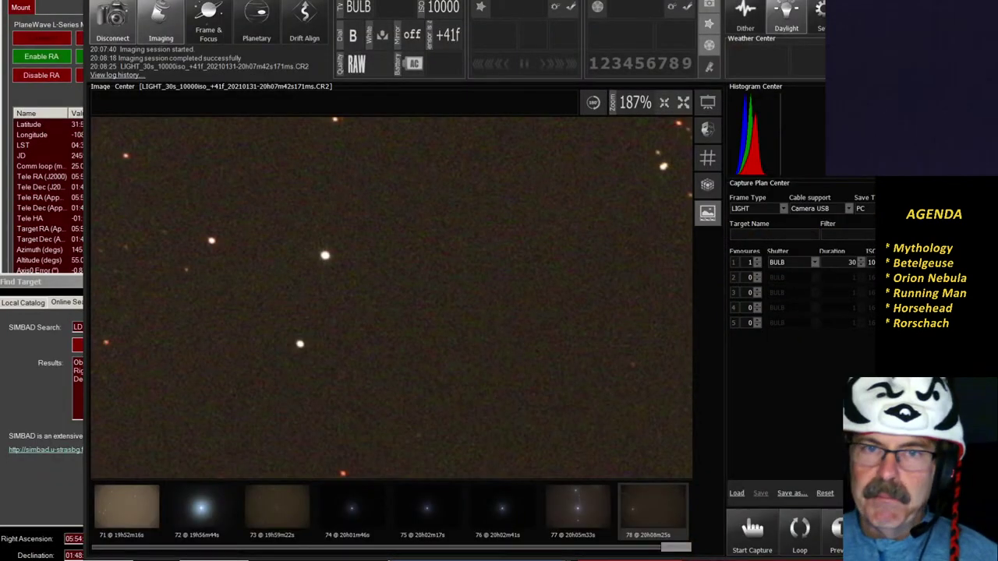
Return to the mount control program, select the Crab Nebula on the chart, close the target finder and slew to the nebula.
key(alt+Tab)
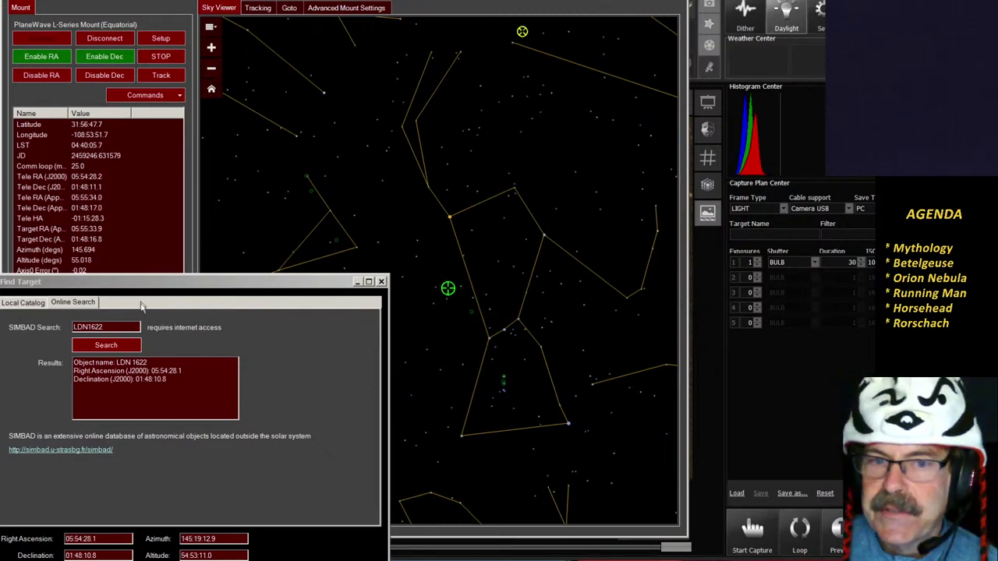
click(381, 281)
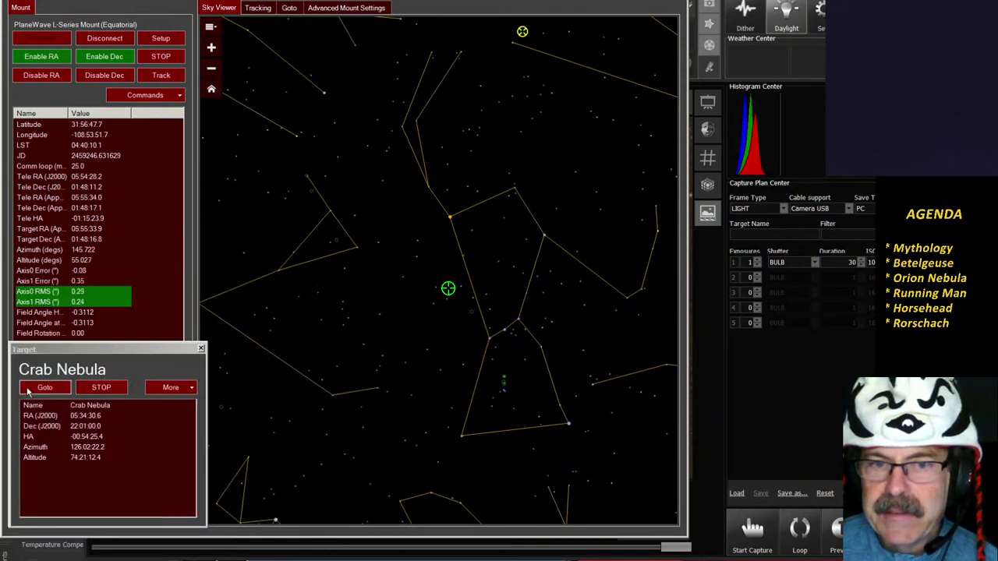
click(45, 388)
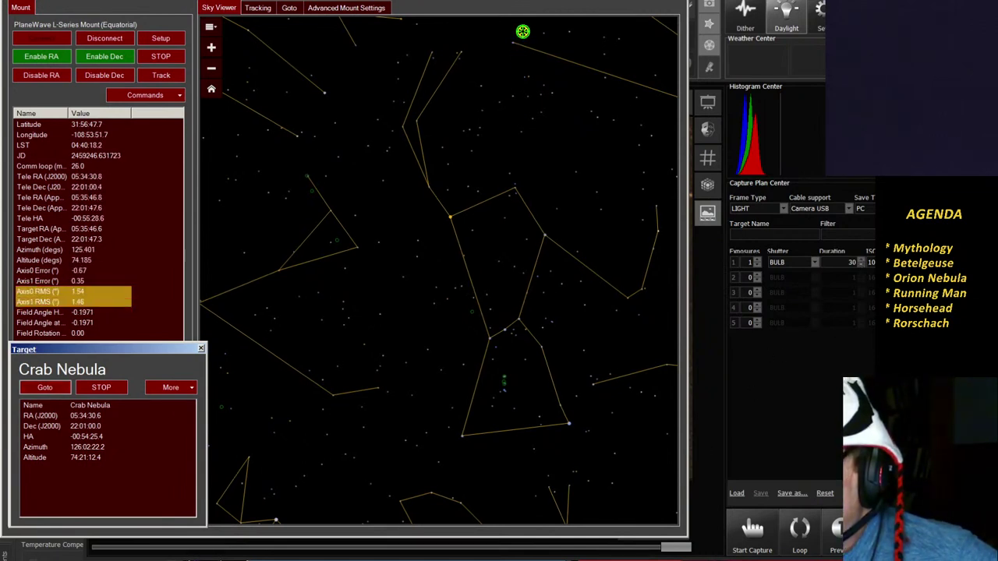
Capture a 30-second exposure of the Crab Nebula at ISO 10000 and view the image in full screen.
click(752, 530)
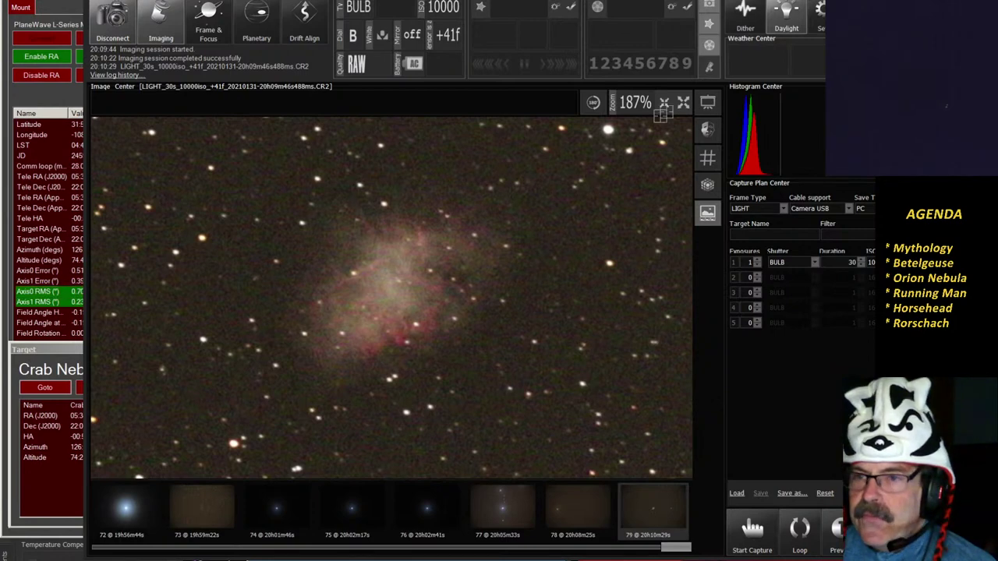
click(711, 106)
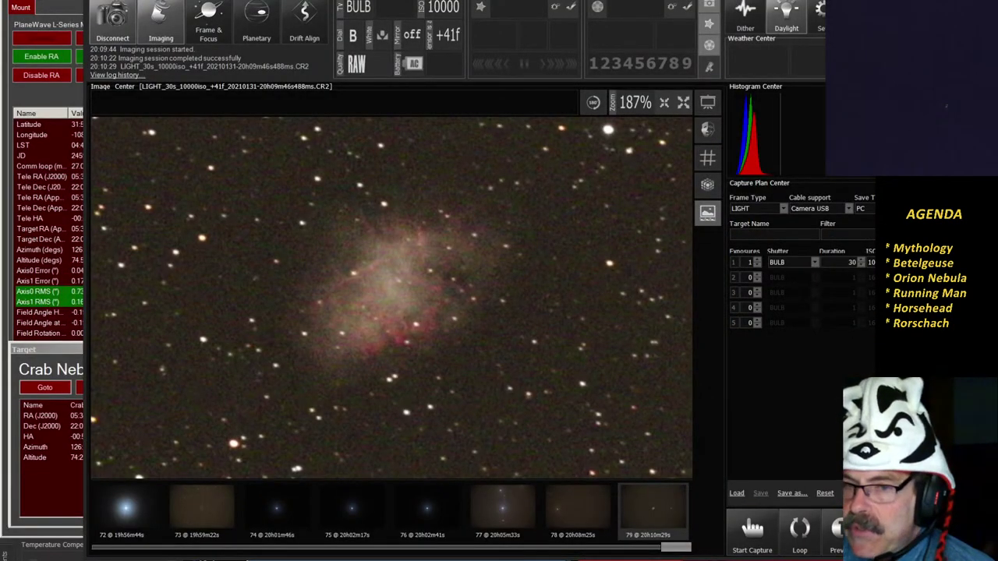
Return to the mount control program and open the target finder on its local catalog.
key(alt+Tab)
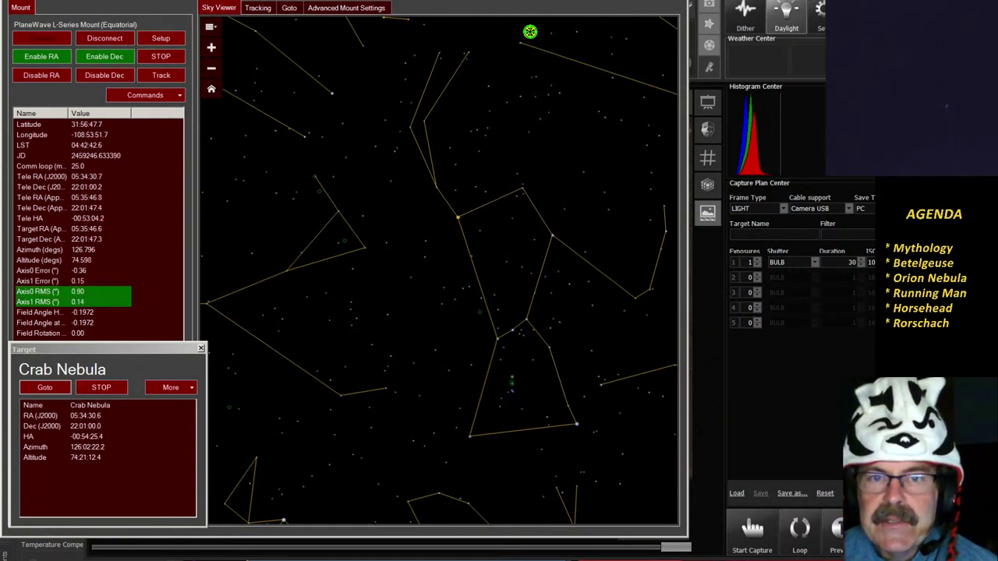
click(20, 7)
click(45, 9)
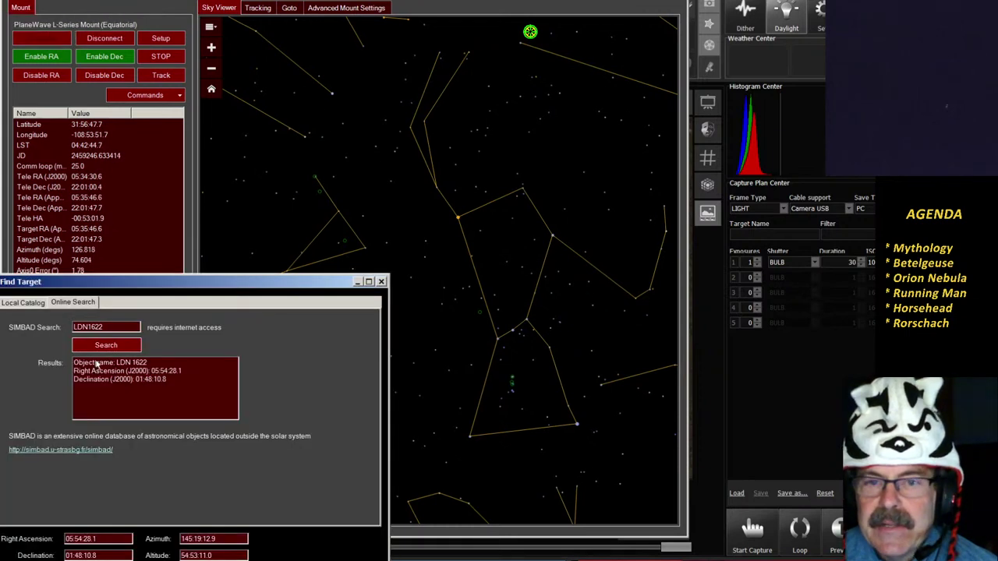
double_click(107, 328)
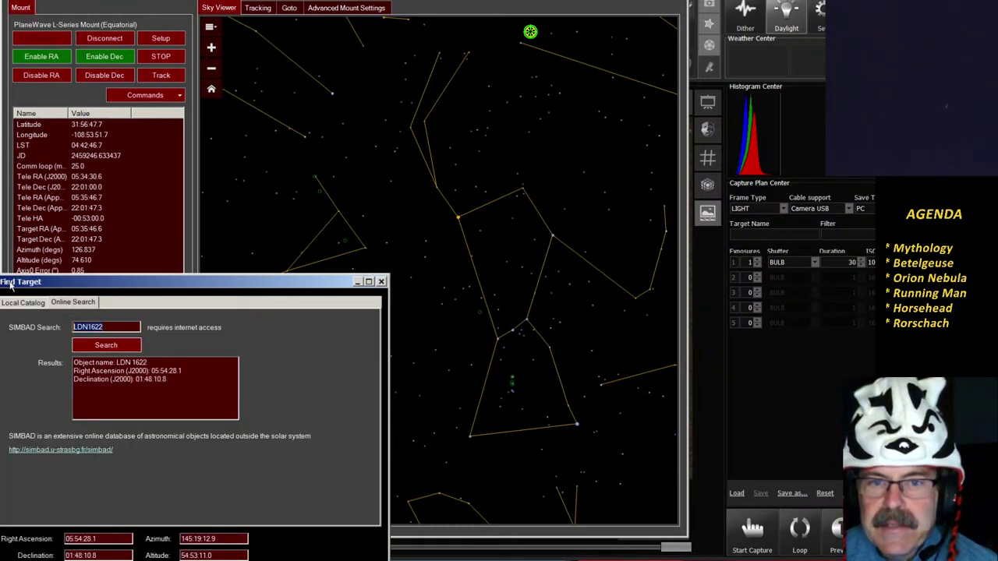
click(22, 302)
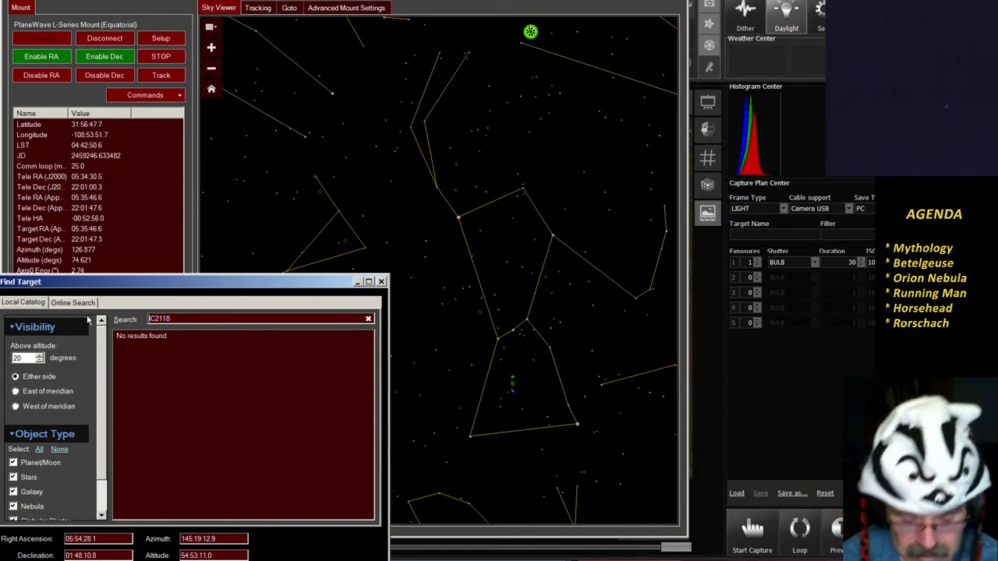
Search the local catalog for "Es" and select the Eskimo Nebula, NGC2392, as the target.
text(E)
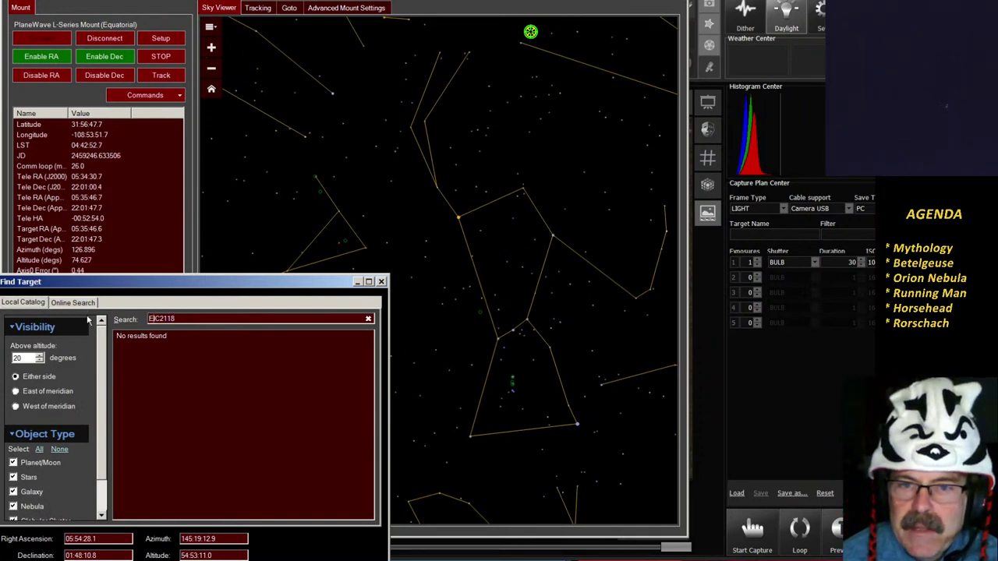
key(shift+Right)
key(shift+Right)
key(shift+Right)
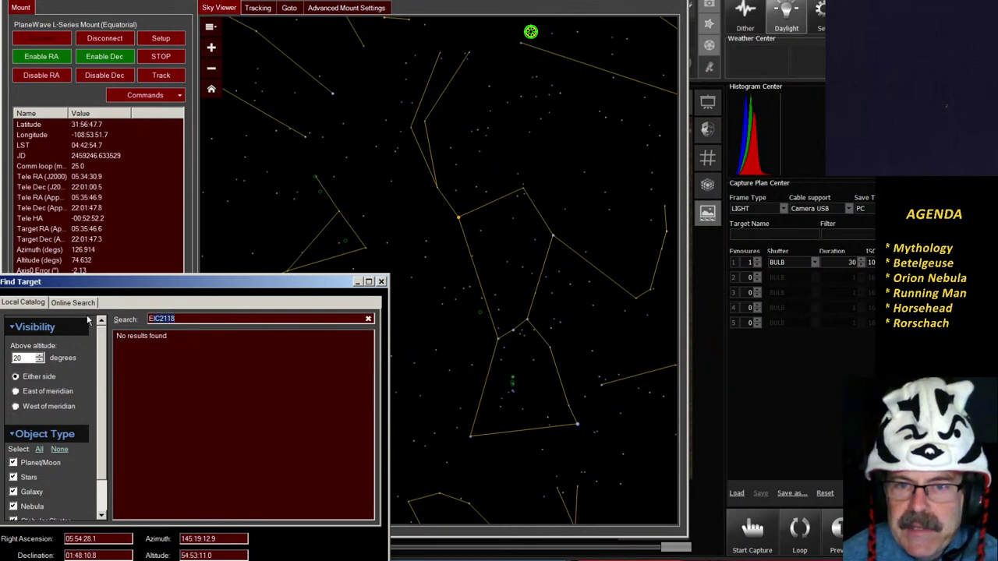
key(BackSpace)
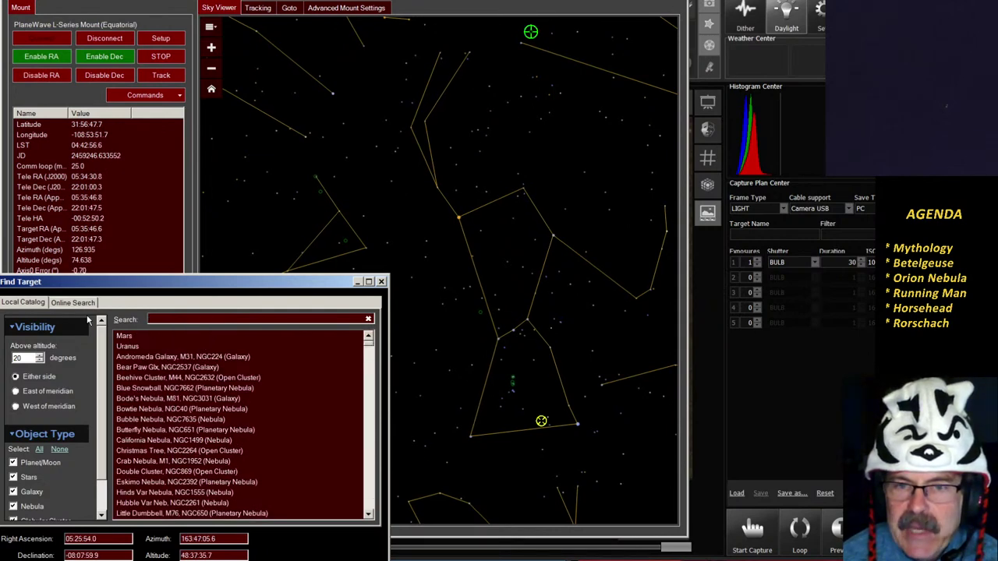
text(Esci)
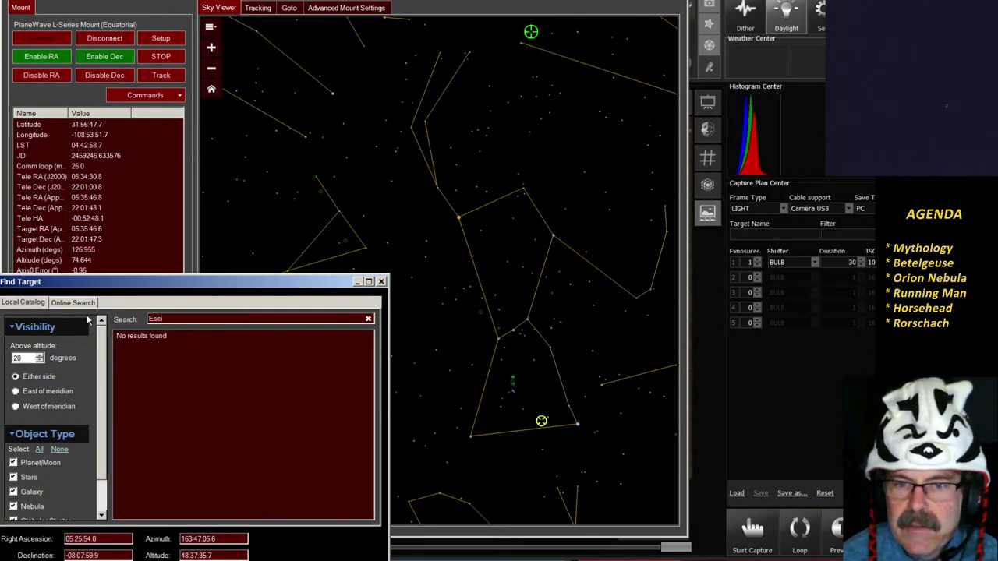
key(BackSpace)
key(BackSpace)
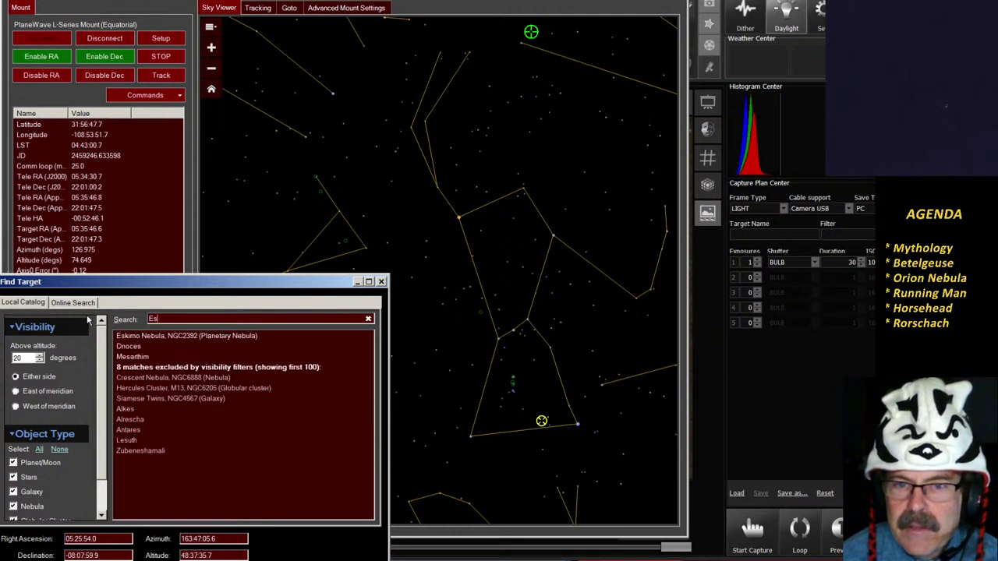
click(141, 336)
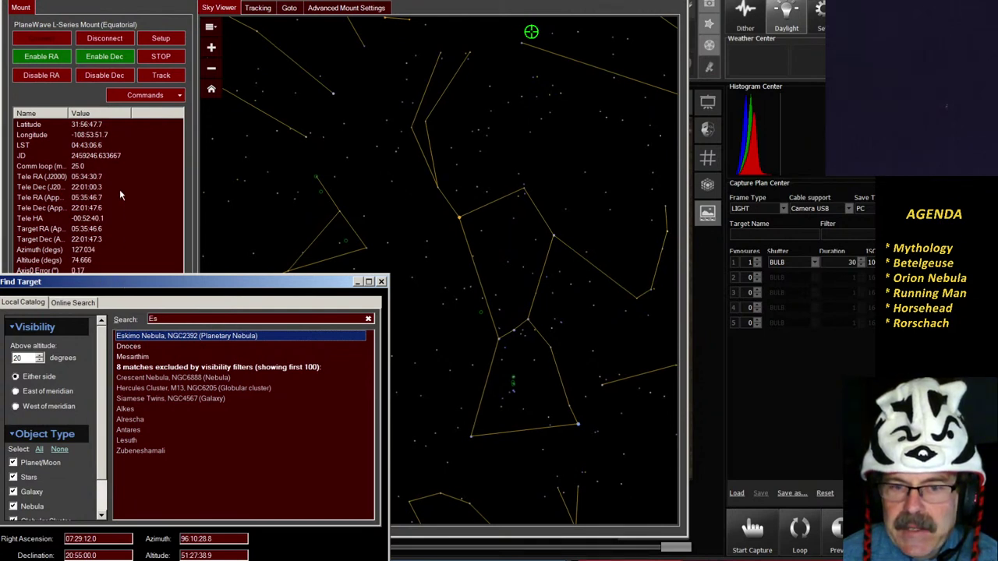
Slew the telescope to the Eskimo Nebula and move the target finder clear of the sky chart.
drag(121, 194, 123, 195)
click(99, 500)
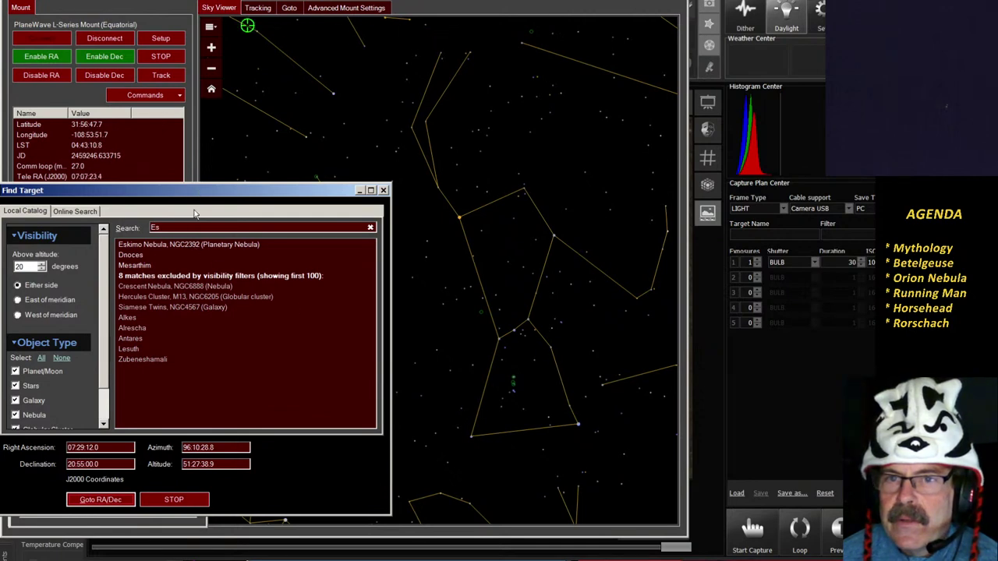
click(211, 69)
click(210, 69)
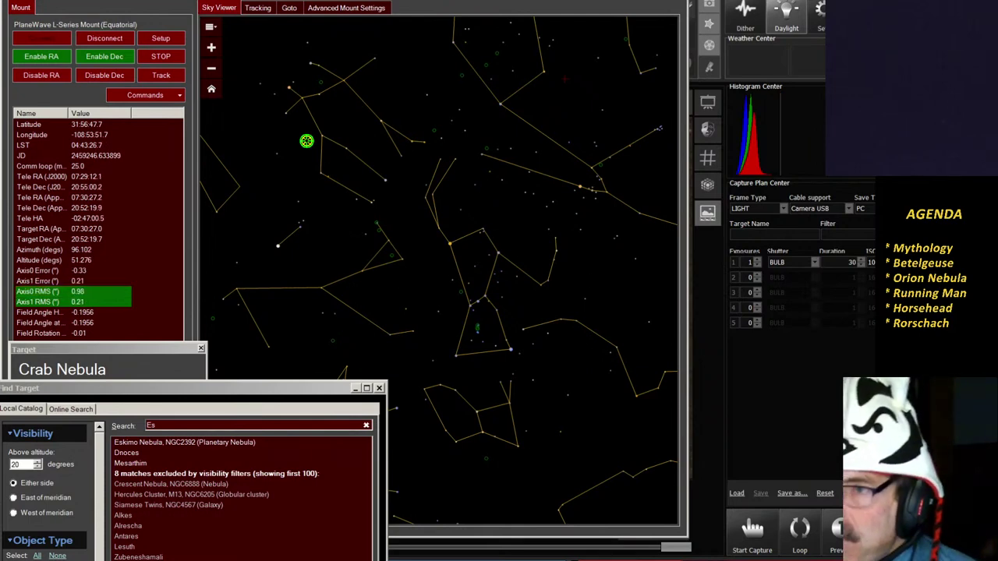
Switch to the camera capture program, take a 2-second exposure of the Eskimo Nebula at ISO 10000 and examine the nebula up close.
key(alt+Tab)
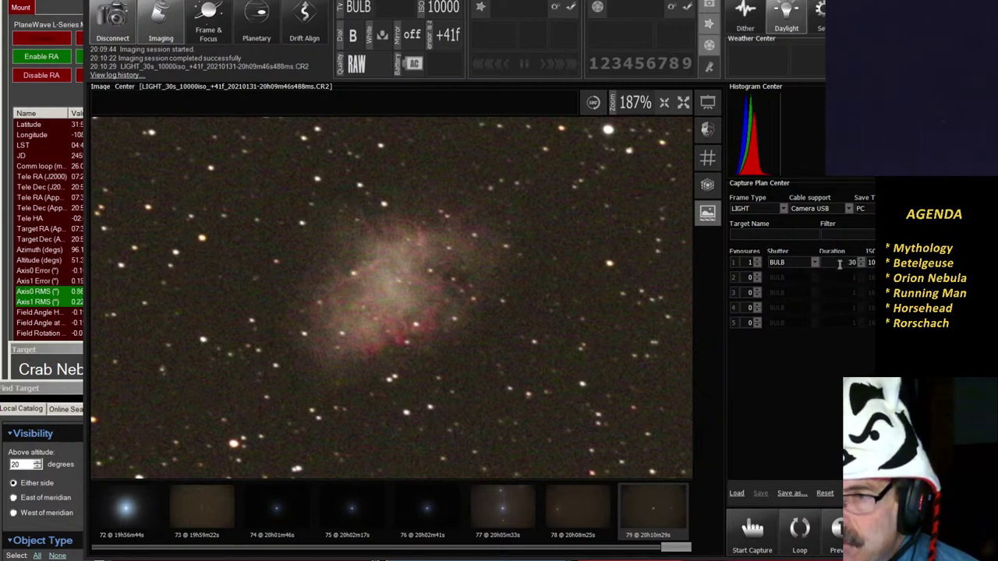
double_click(852, 262)
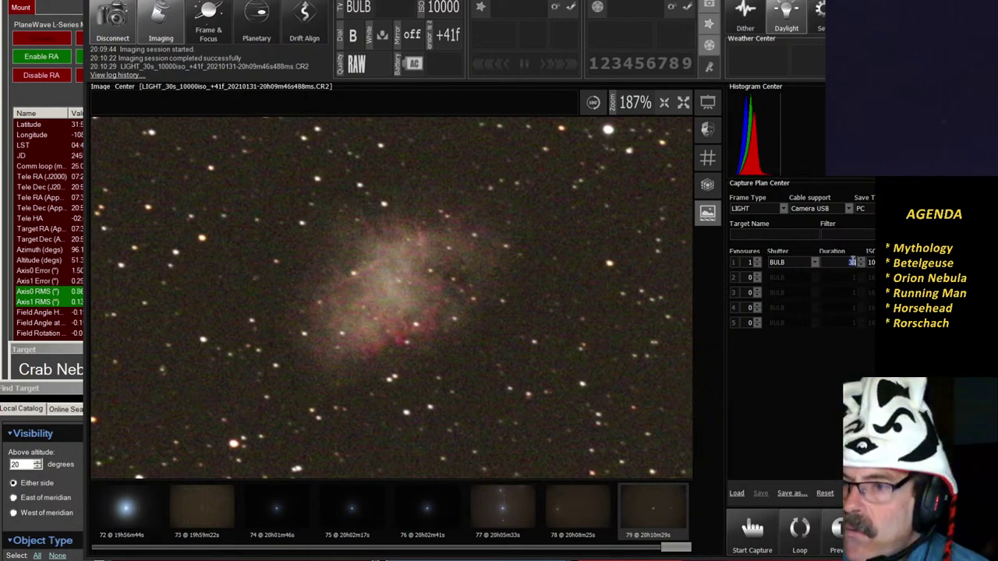
text(2)
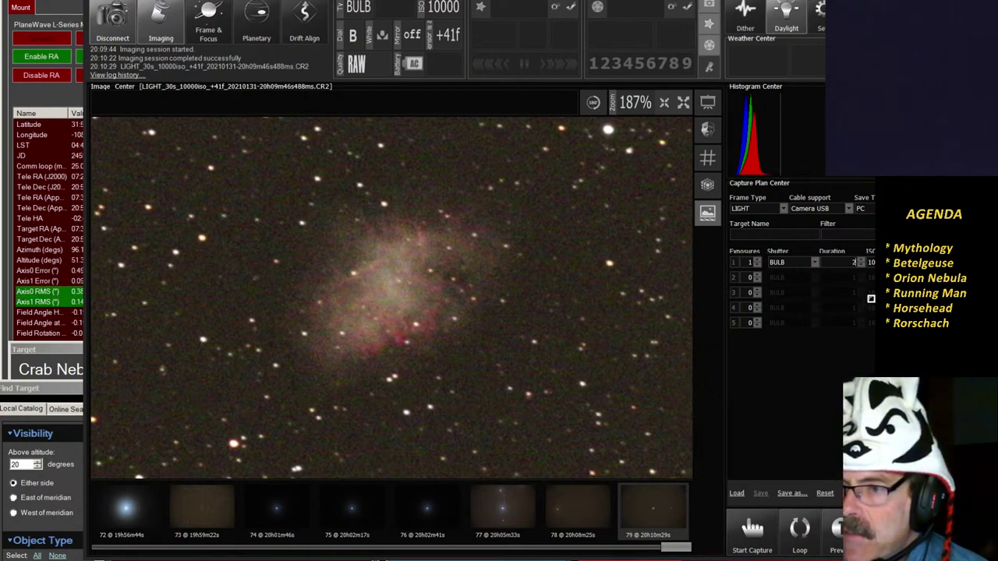
click(752, 530)
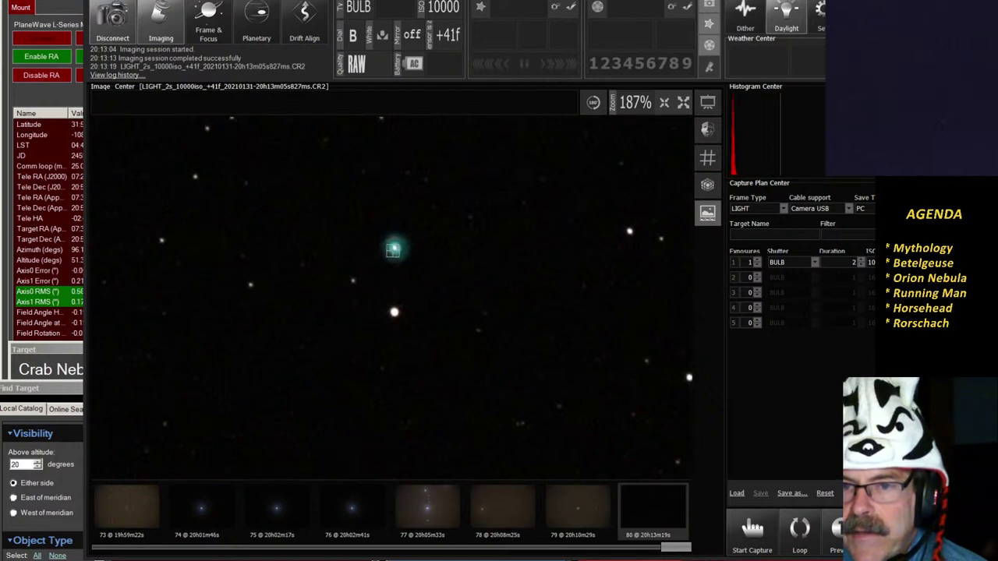
scroll(394, 250, up, 4)
scroll(395, 248, up, 2)
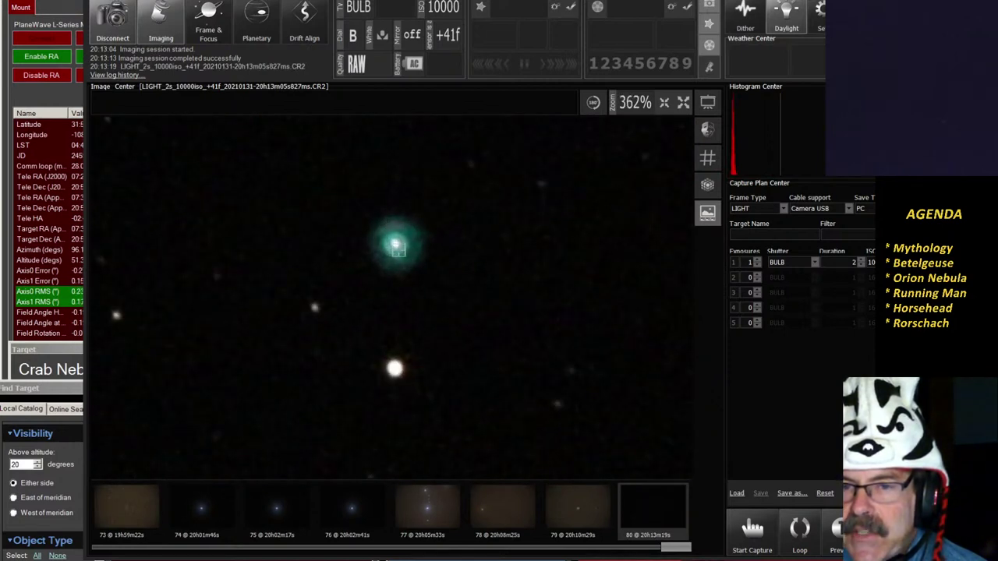
drag(452, 260, 450, 289)
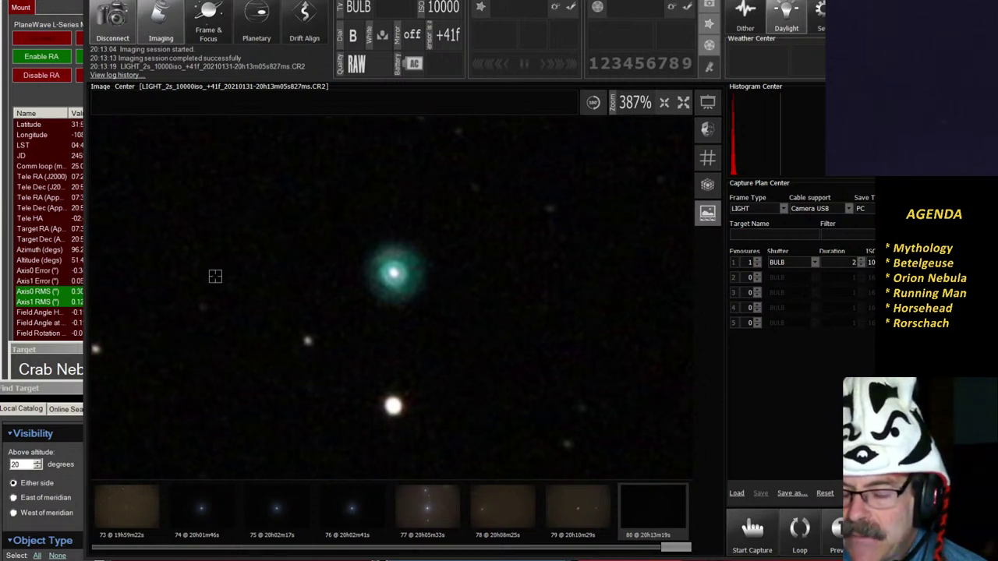
scroll(308, 295, up, 2)
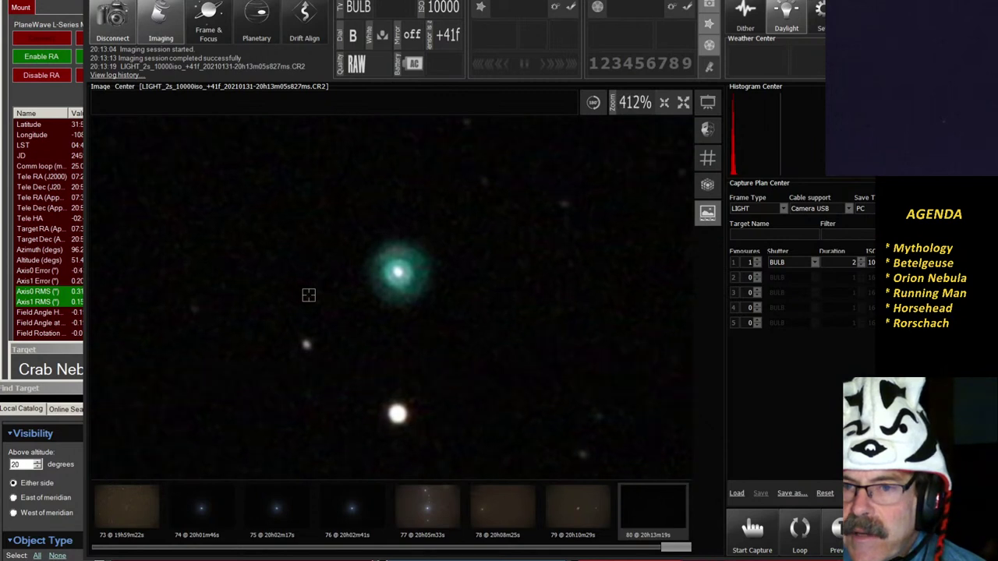
scroll(308, 295, up, 1)
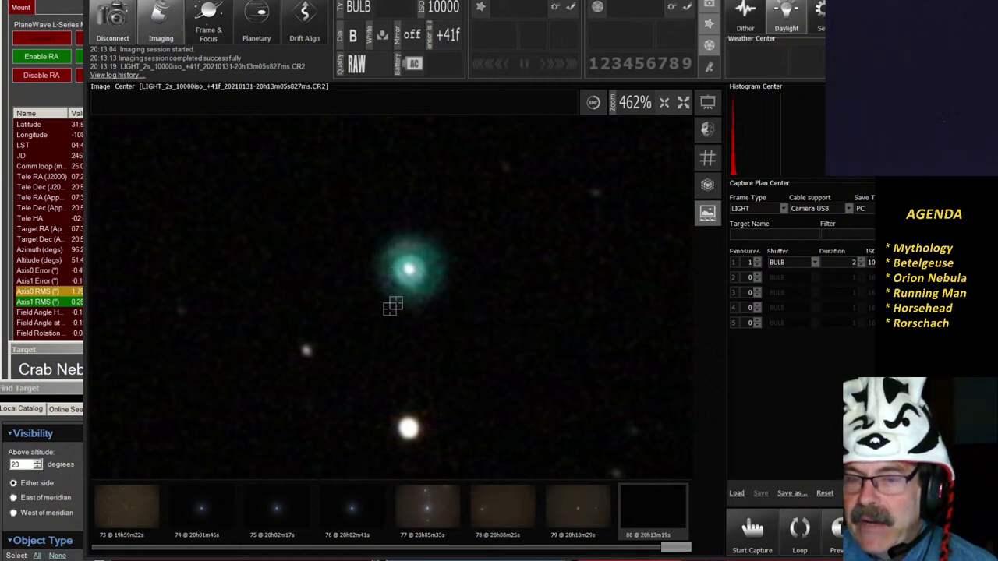
Capture a 15-second exposure of the Eskimo Nebula at ISO 10000 and centre the magnified nebula in the image view.
double_click(855, 263)
text(2)
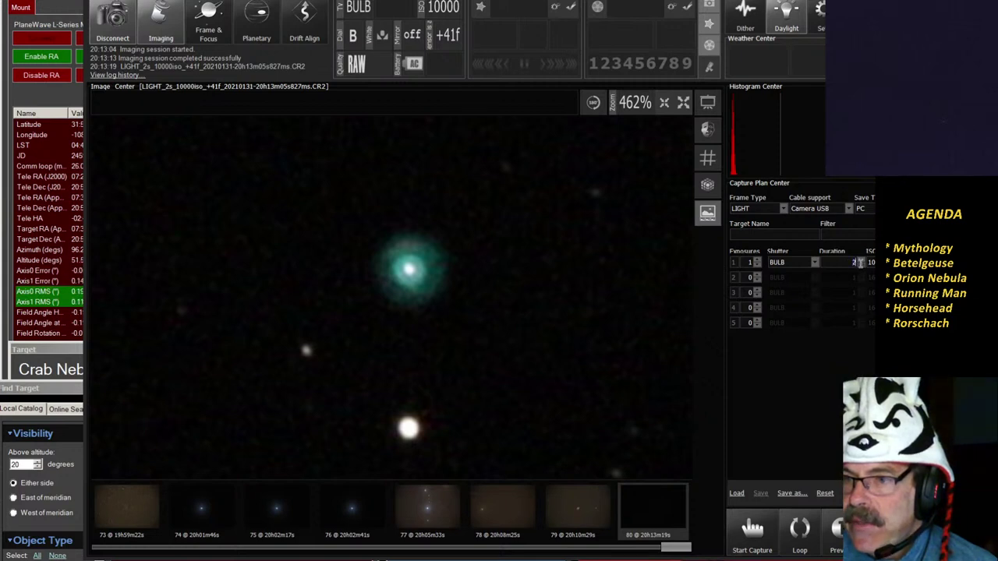
click(861, 260)
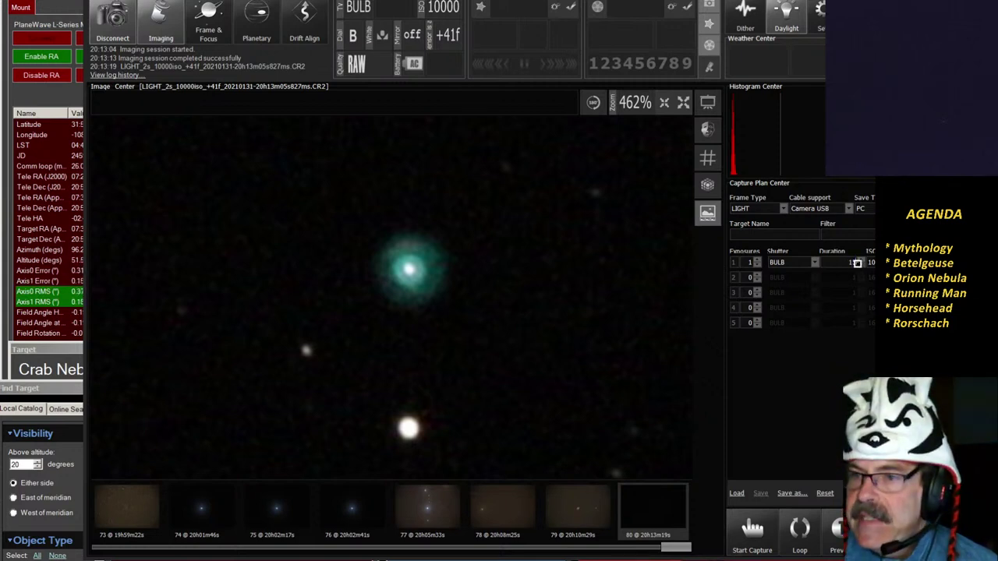
click(753, 534)
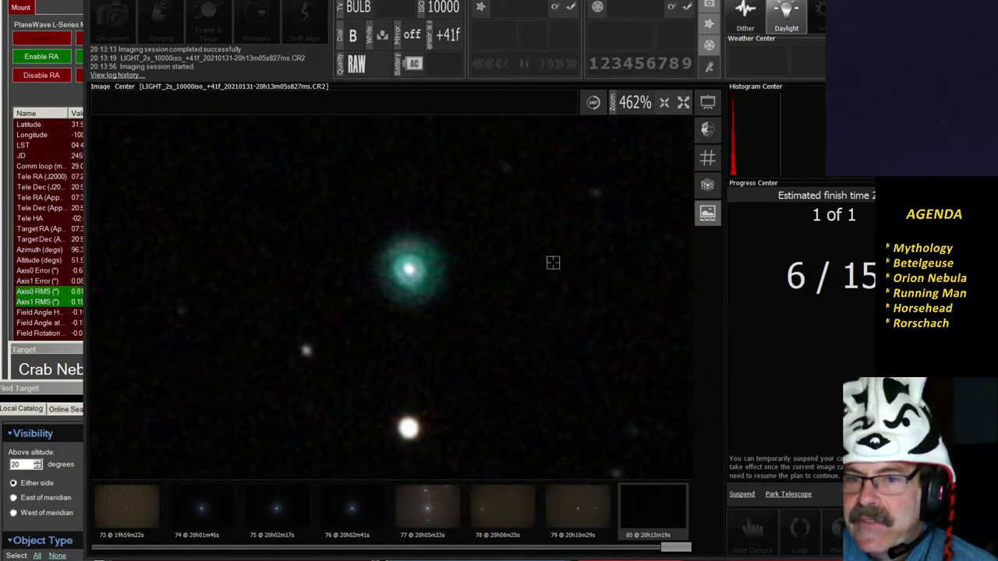
scroll(552, 263, down, 3)
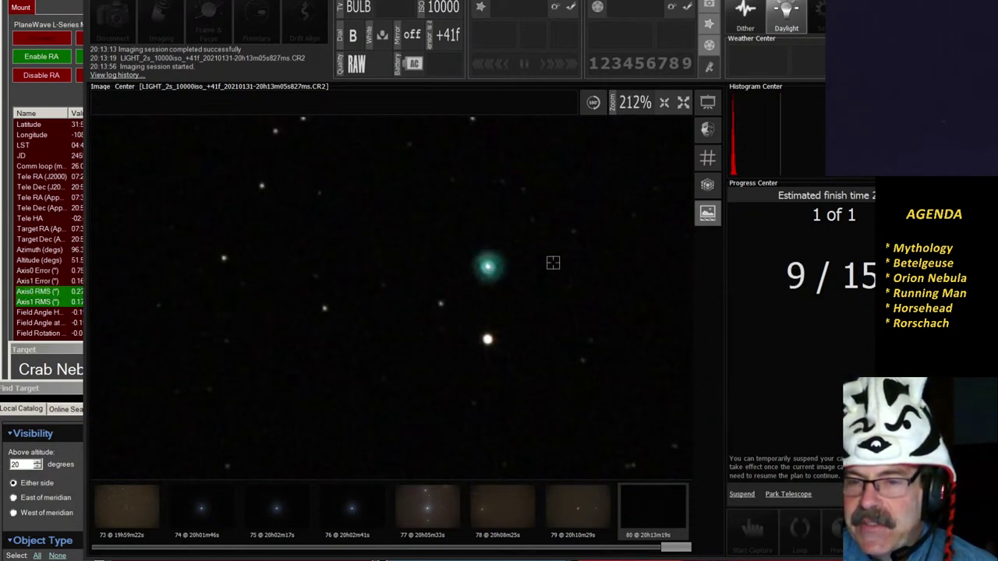
scroll(553, 263, down, 1)
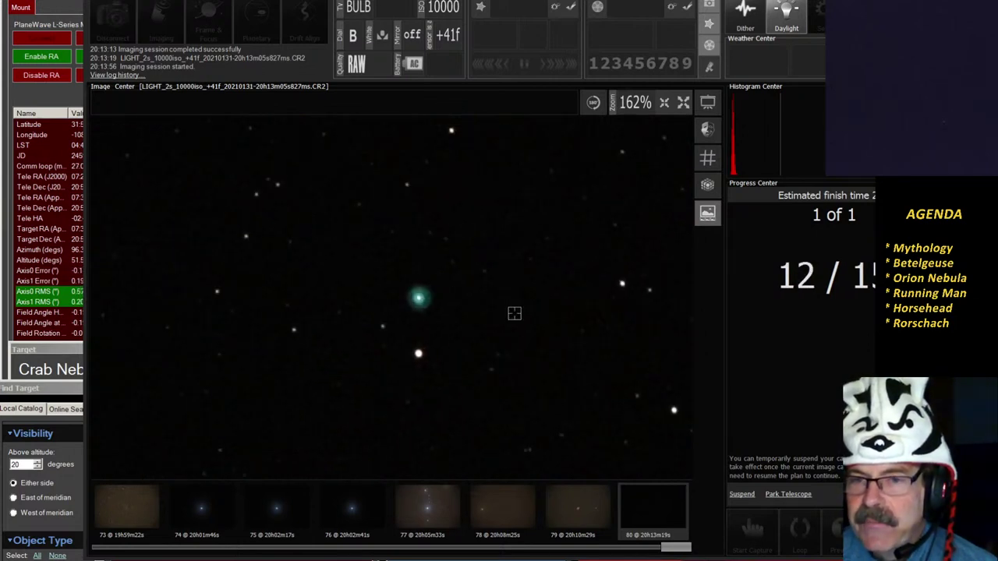
scroll(515, 313, down, 1)
scroll(515, 313, down, 1)
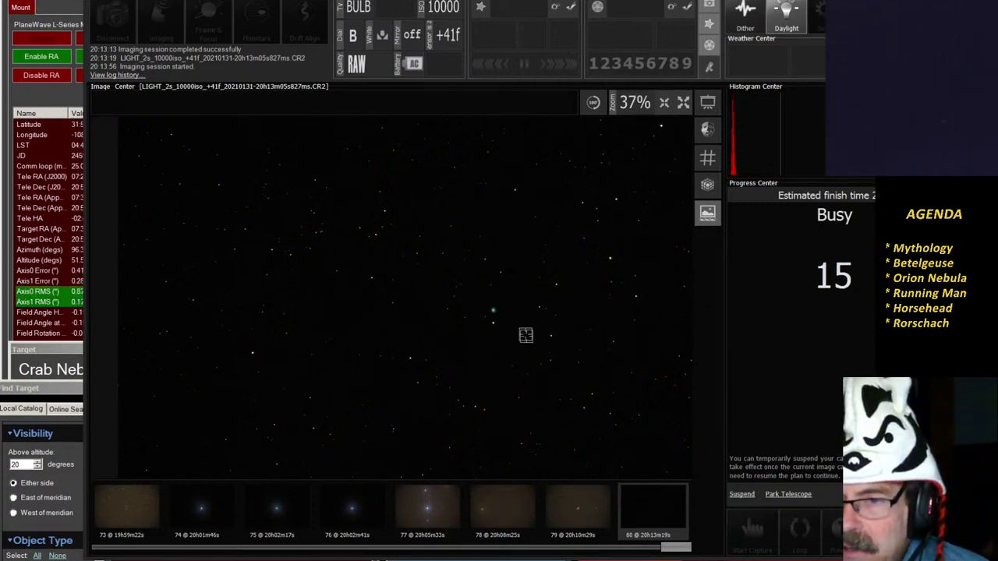
scroll(517, 320, up, 5)
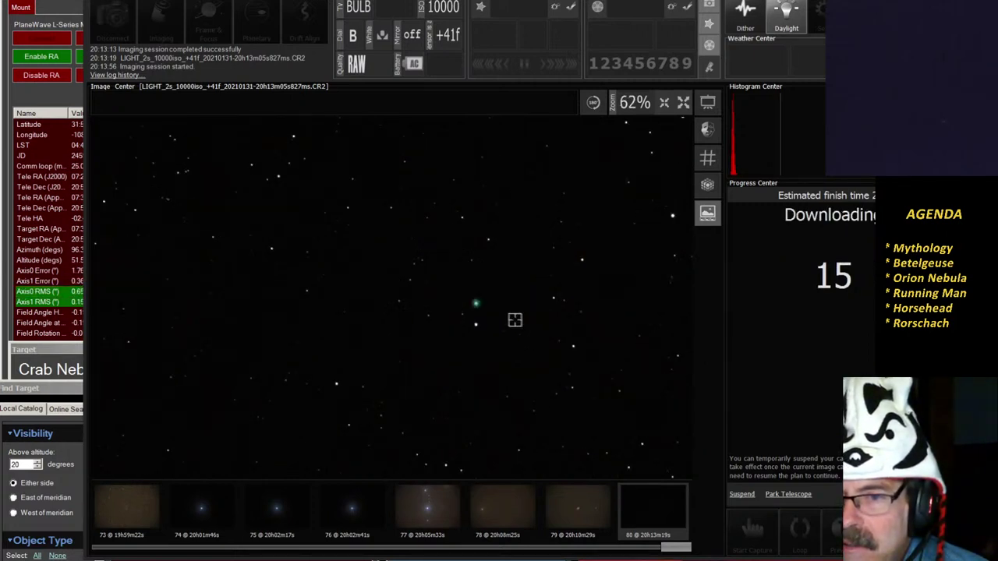
drag(411, 261, 453, 281)
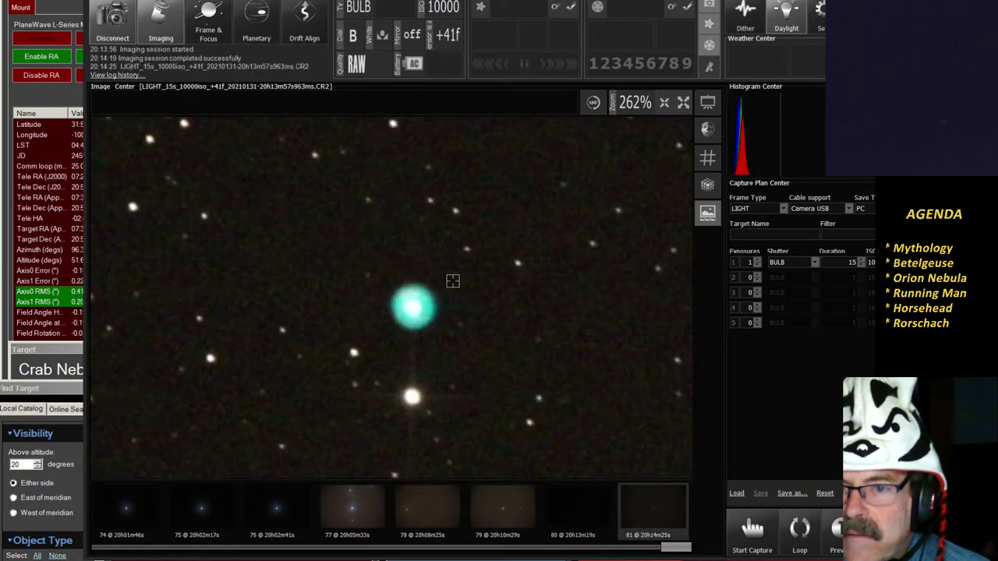
drag(467, 343, 468, 332)
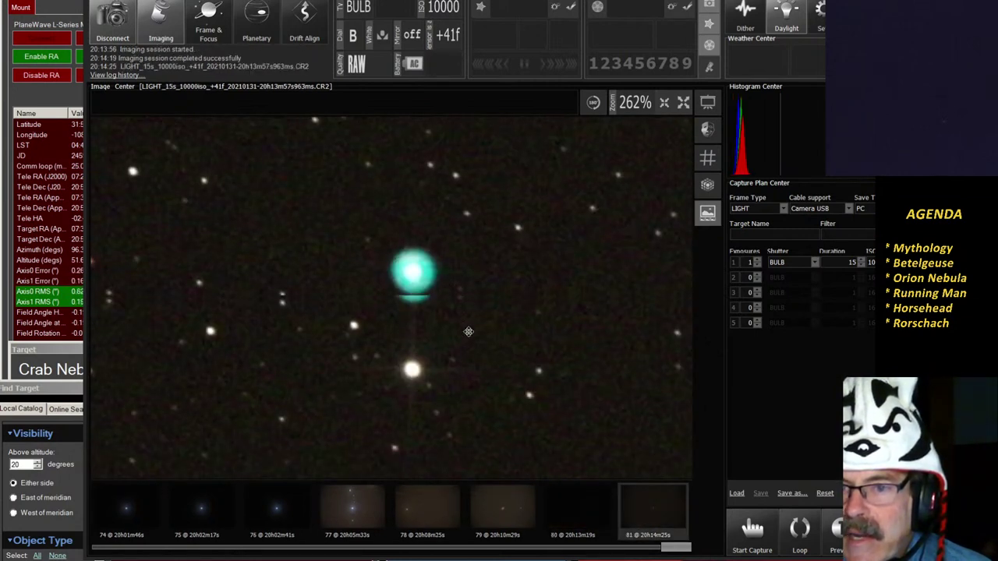
scroll(448, 290, up, 1)
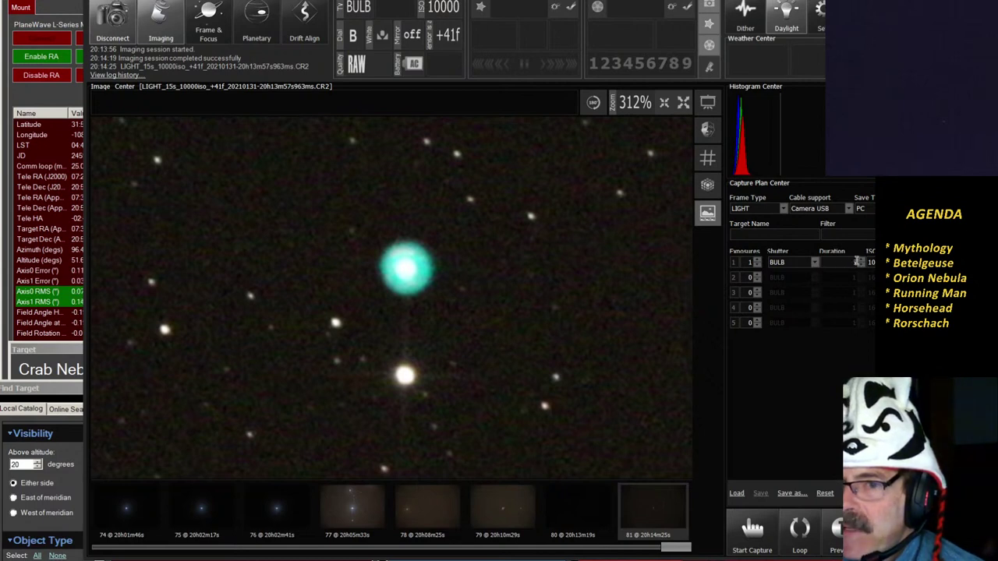
Capture a 30-second exposure of the Eskimo Nebula at ISO 10000.
double_click(858, 262)
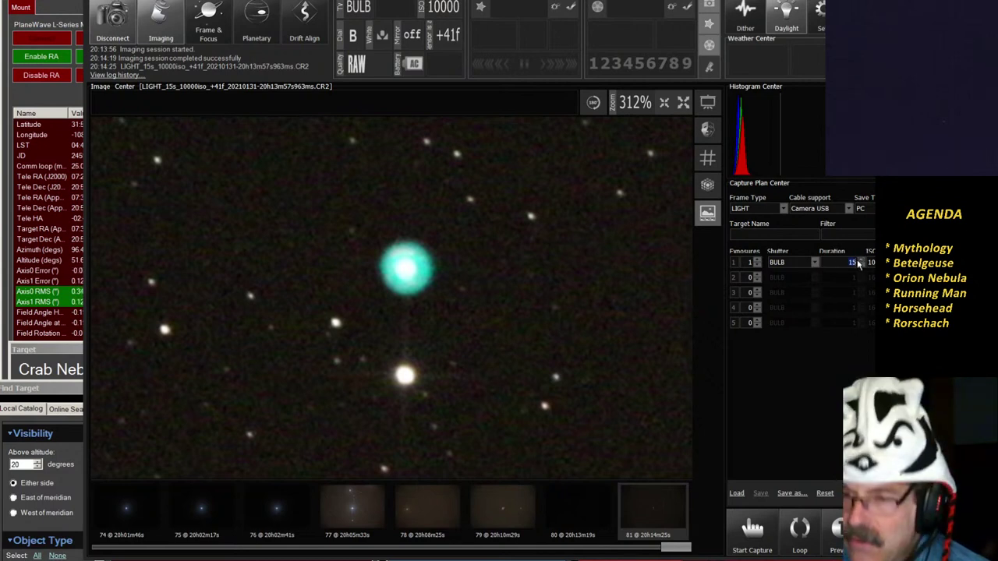
text(30)
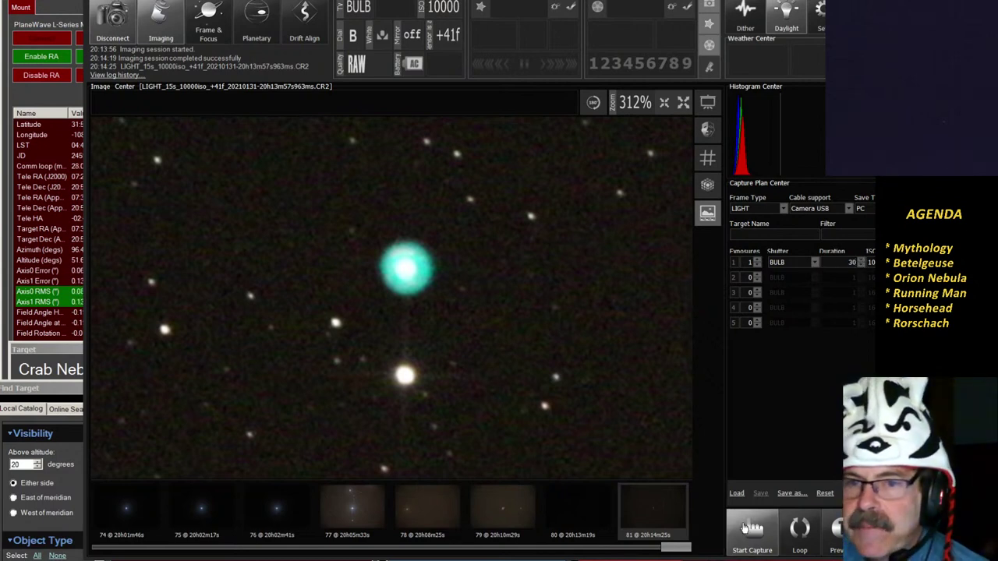
click(744, 528)
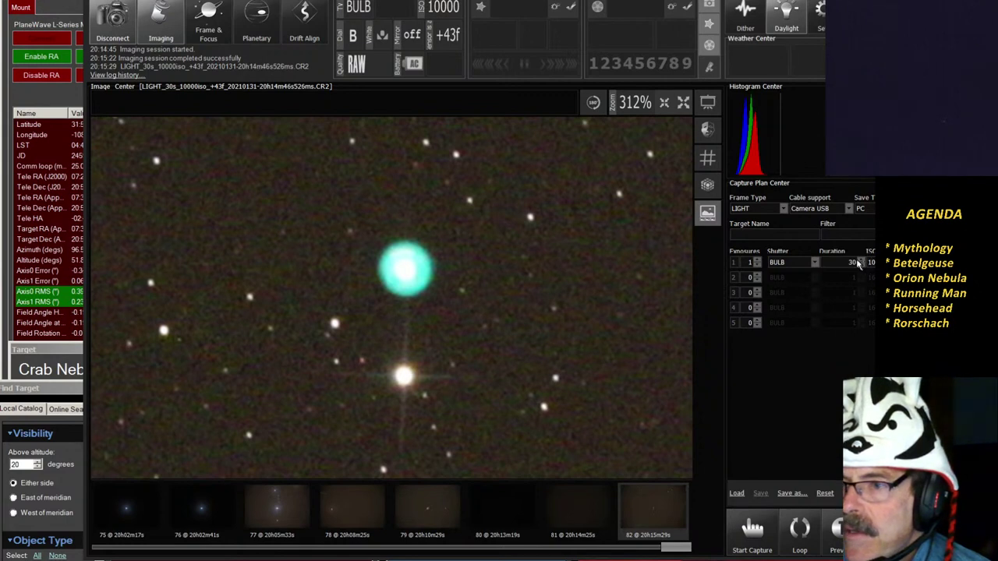
Capture a 10-second exposure of the Eskimo Nebula at ISO 10000, and close the separate enlarged picture of the nebula.
drag(849, 262, 870, 262)
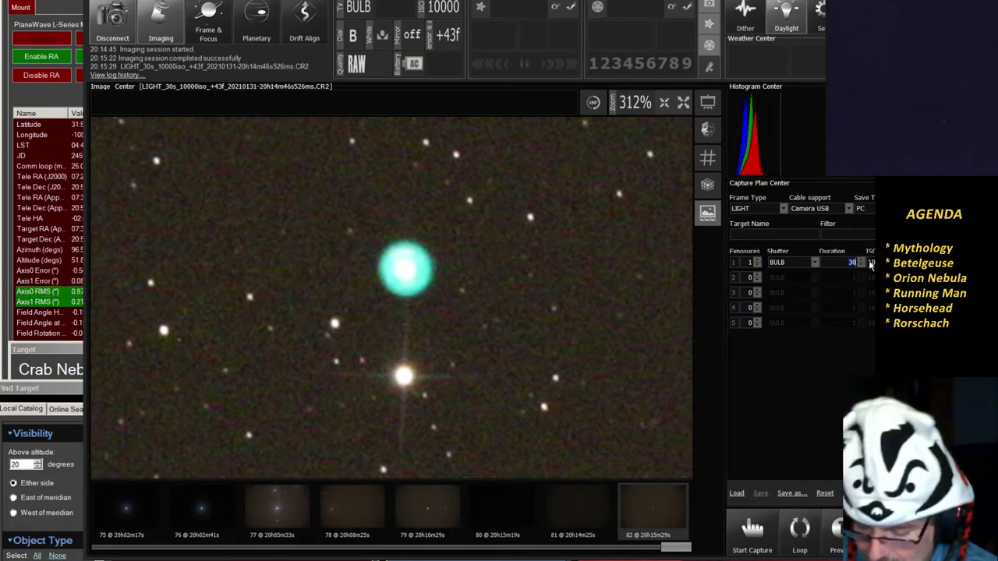
text(10)
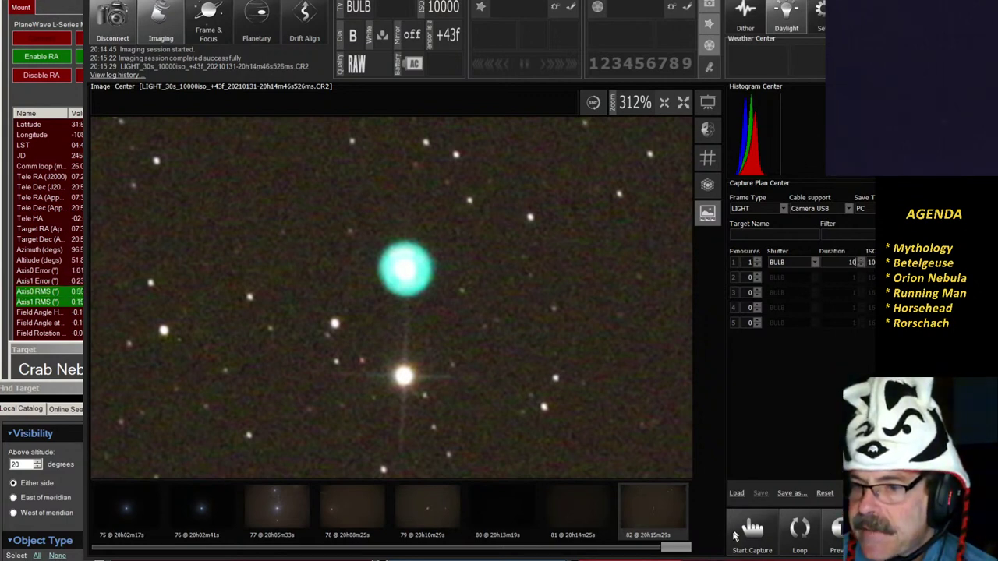
click(746, 535)
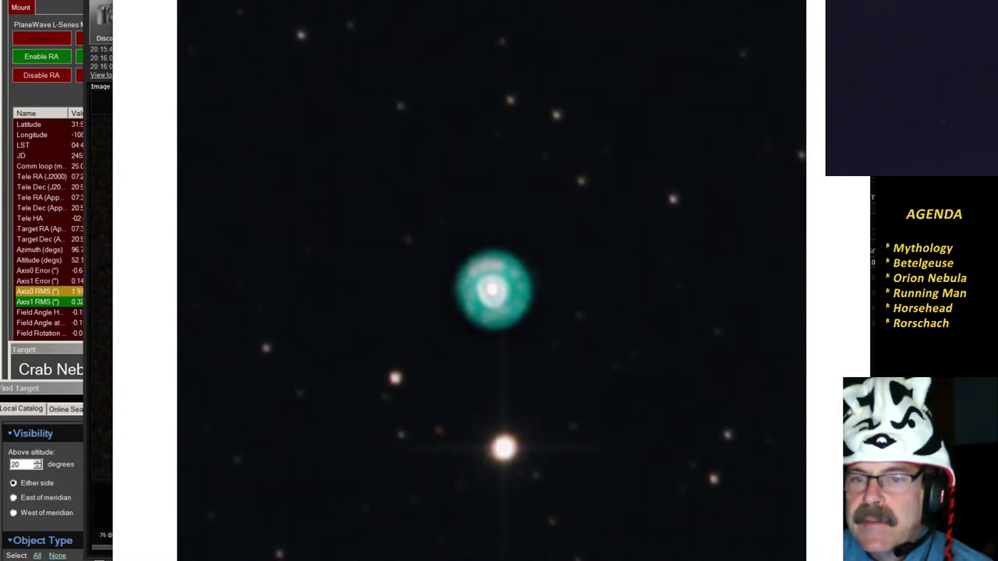
key(alt+F4)
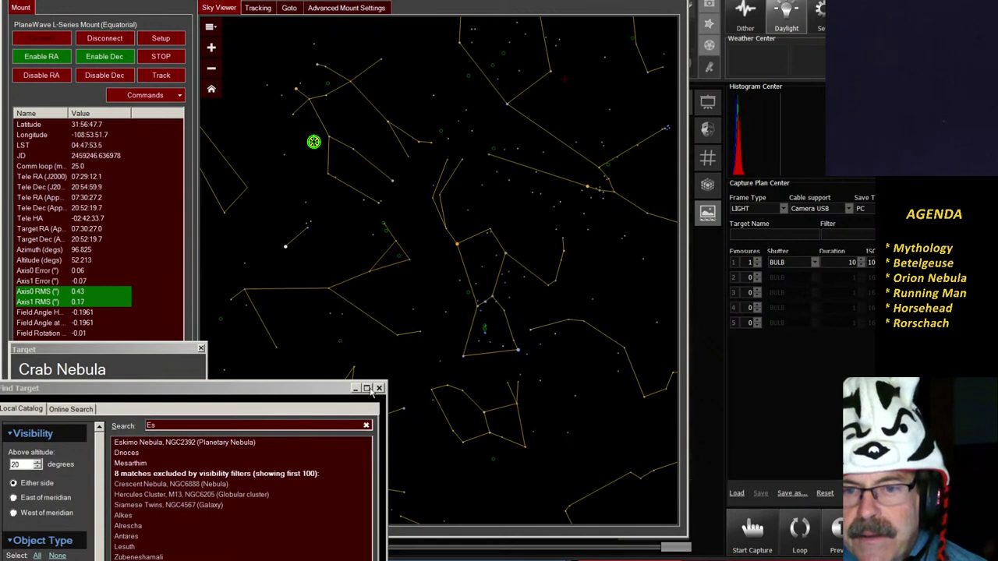
Select M35 on the telescope control program's sky chart, move the target finder off its details and slew the telescope to it.
click(441, 132)
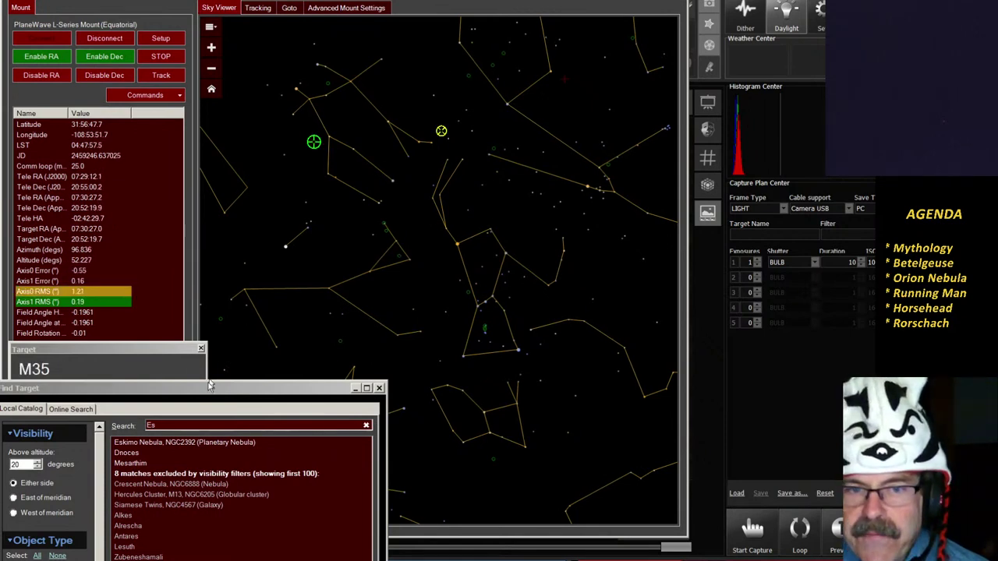
drag(203, 388, 199, 504)
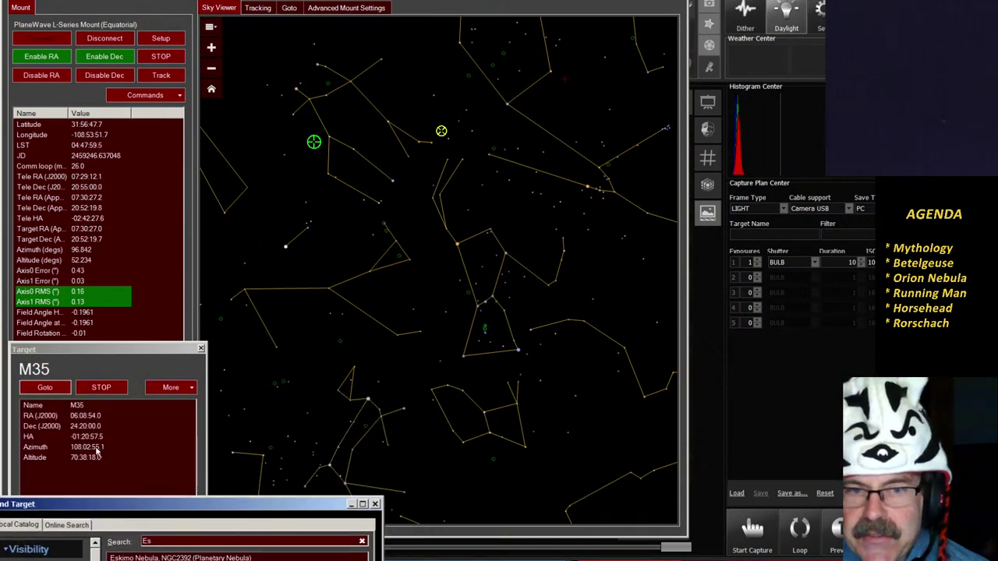
click(48, 387)
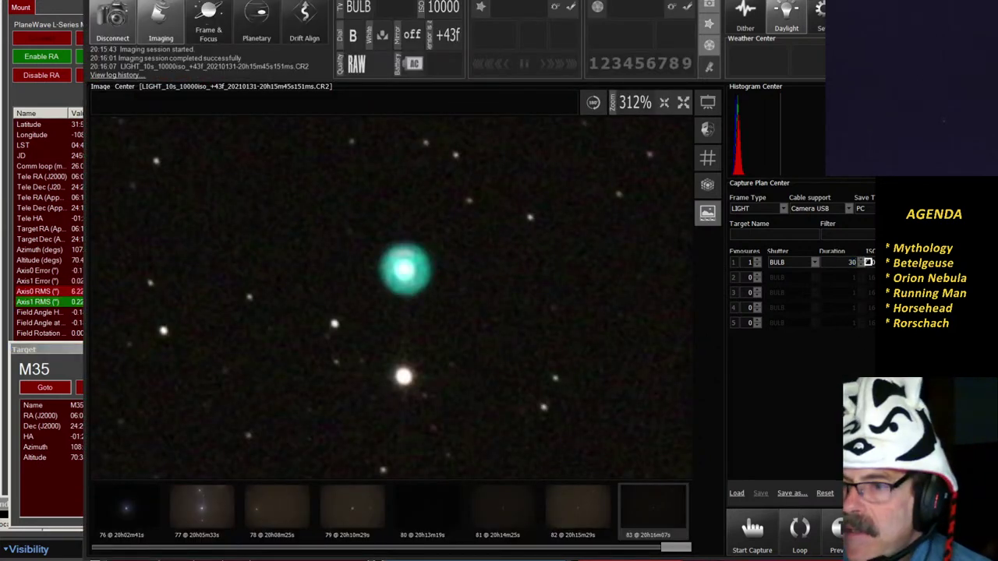
In the camera capture program, take a 30-second exposure of M35 at ISO 10000 and show the image full screen.
click(751, 542)
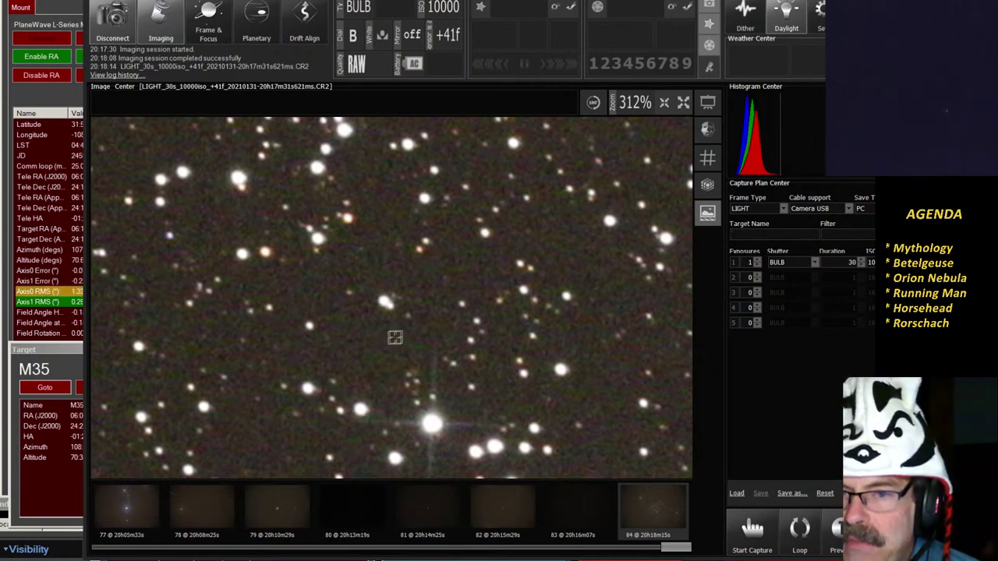
click(707, 103)
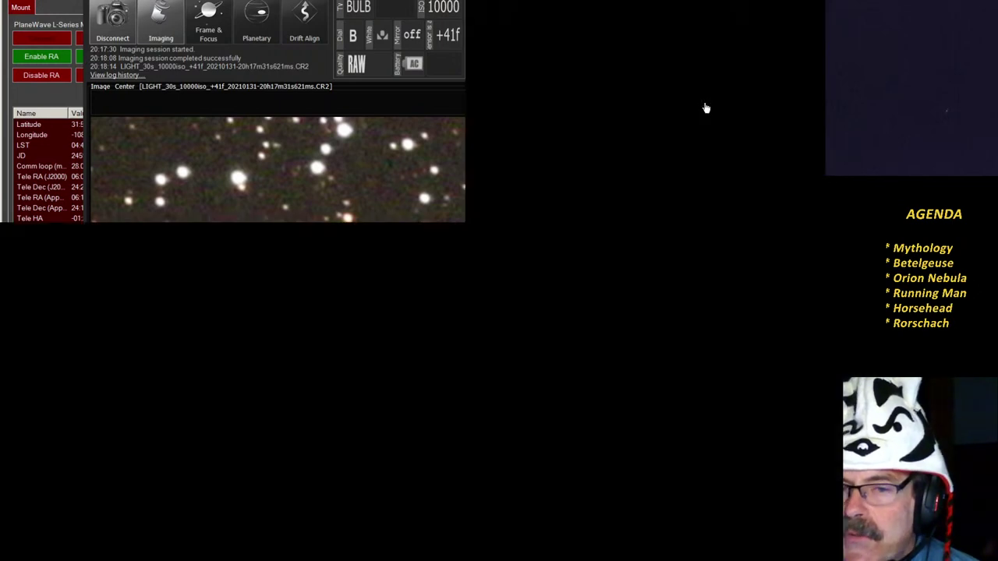